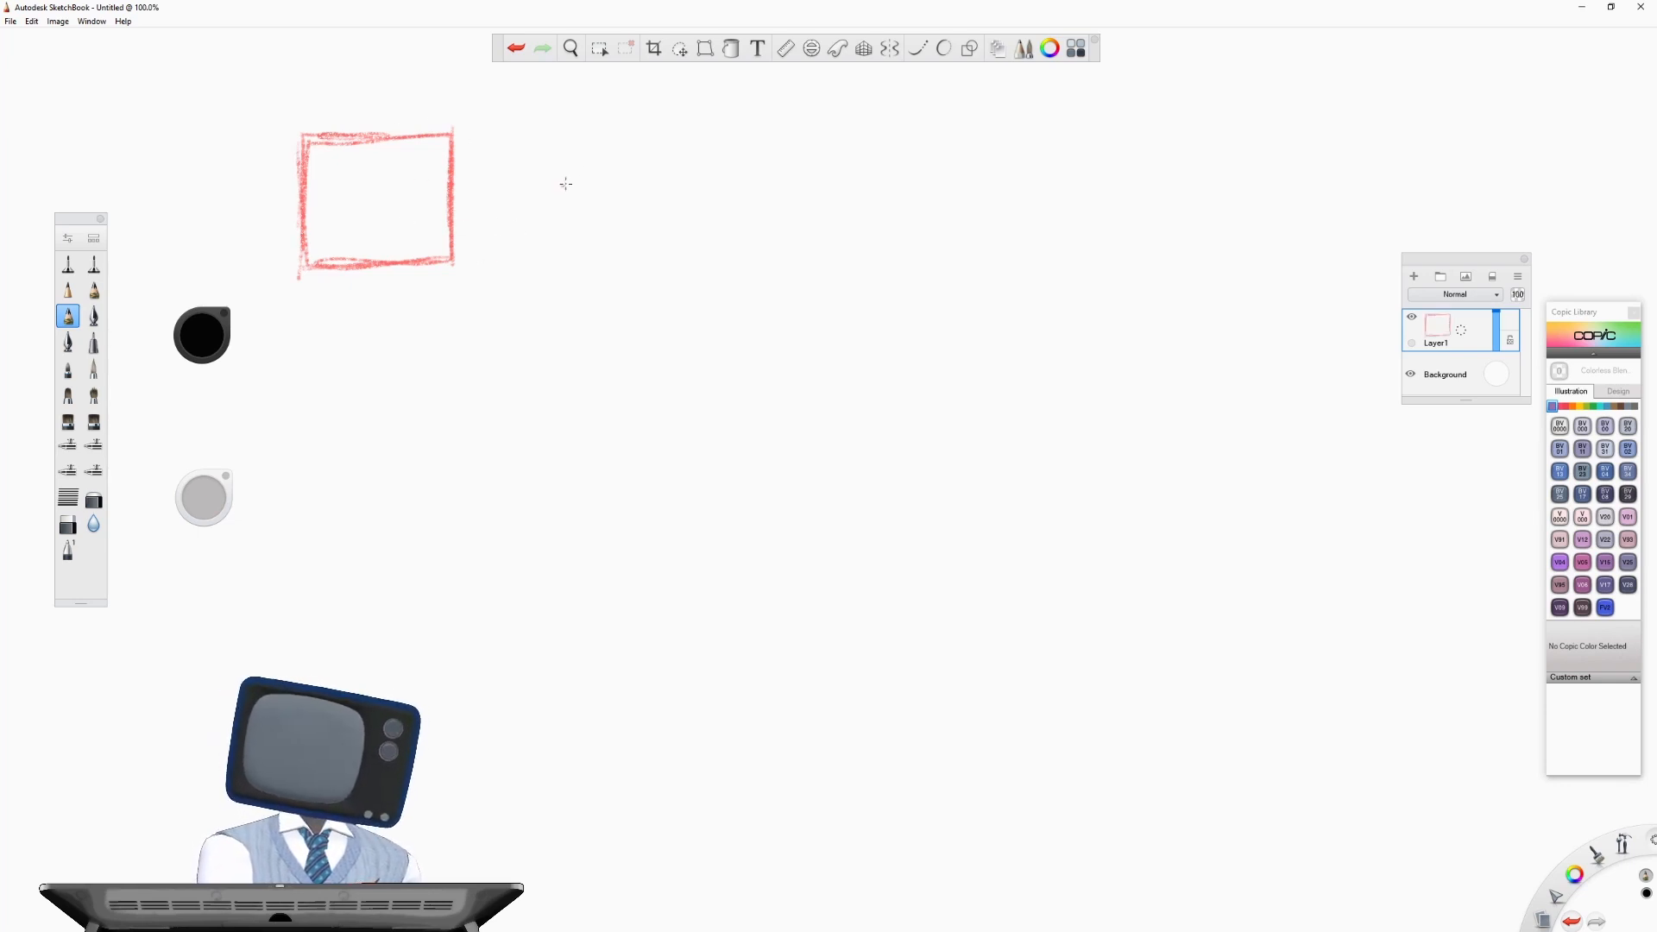
- Sketch a triangle and then a circle in a row beside the red square
mouse_move(551, 149)
mouse_down()
mouse_move(488, 256)
mouse_move(559, 136)
mouse_move(629, 251)
mouse_up()
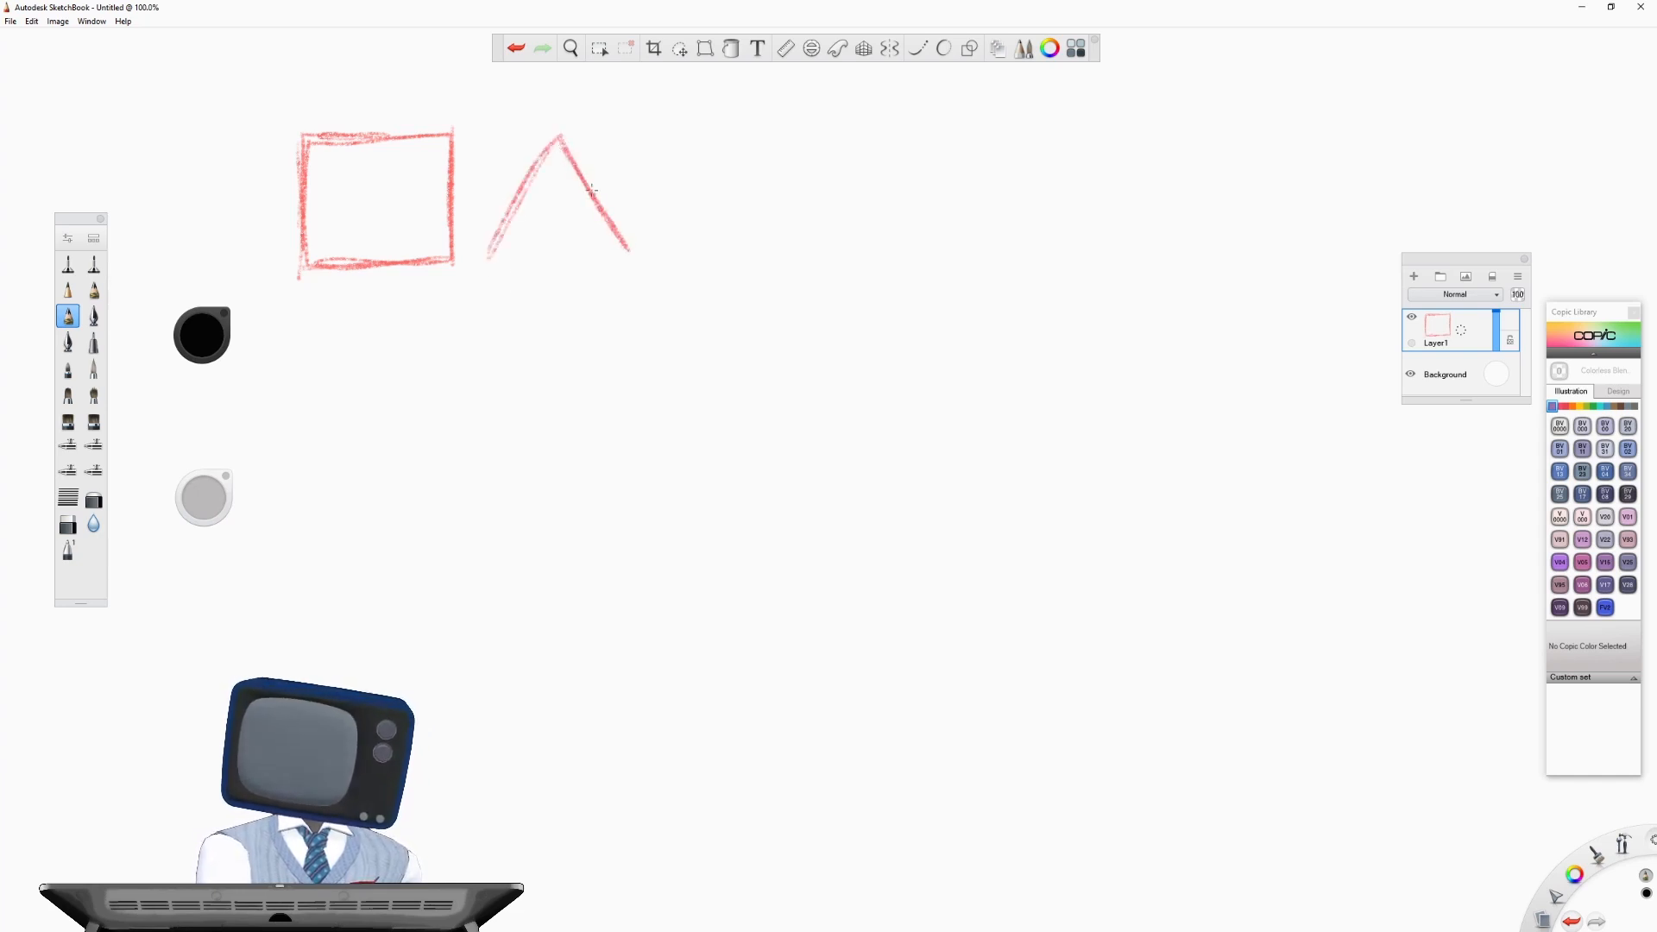
drag(549, 142, 490, 251)
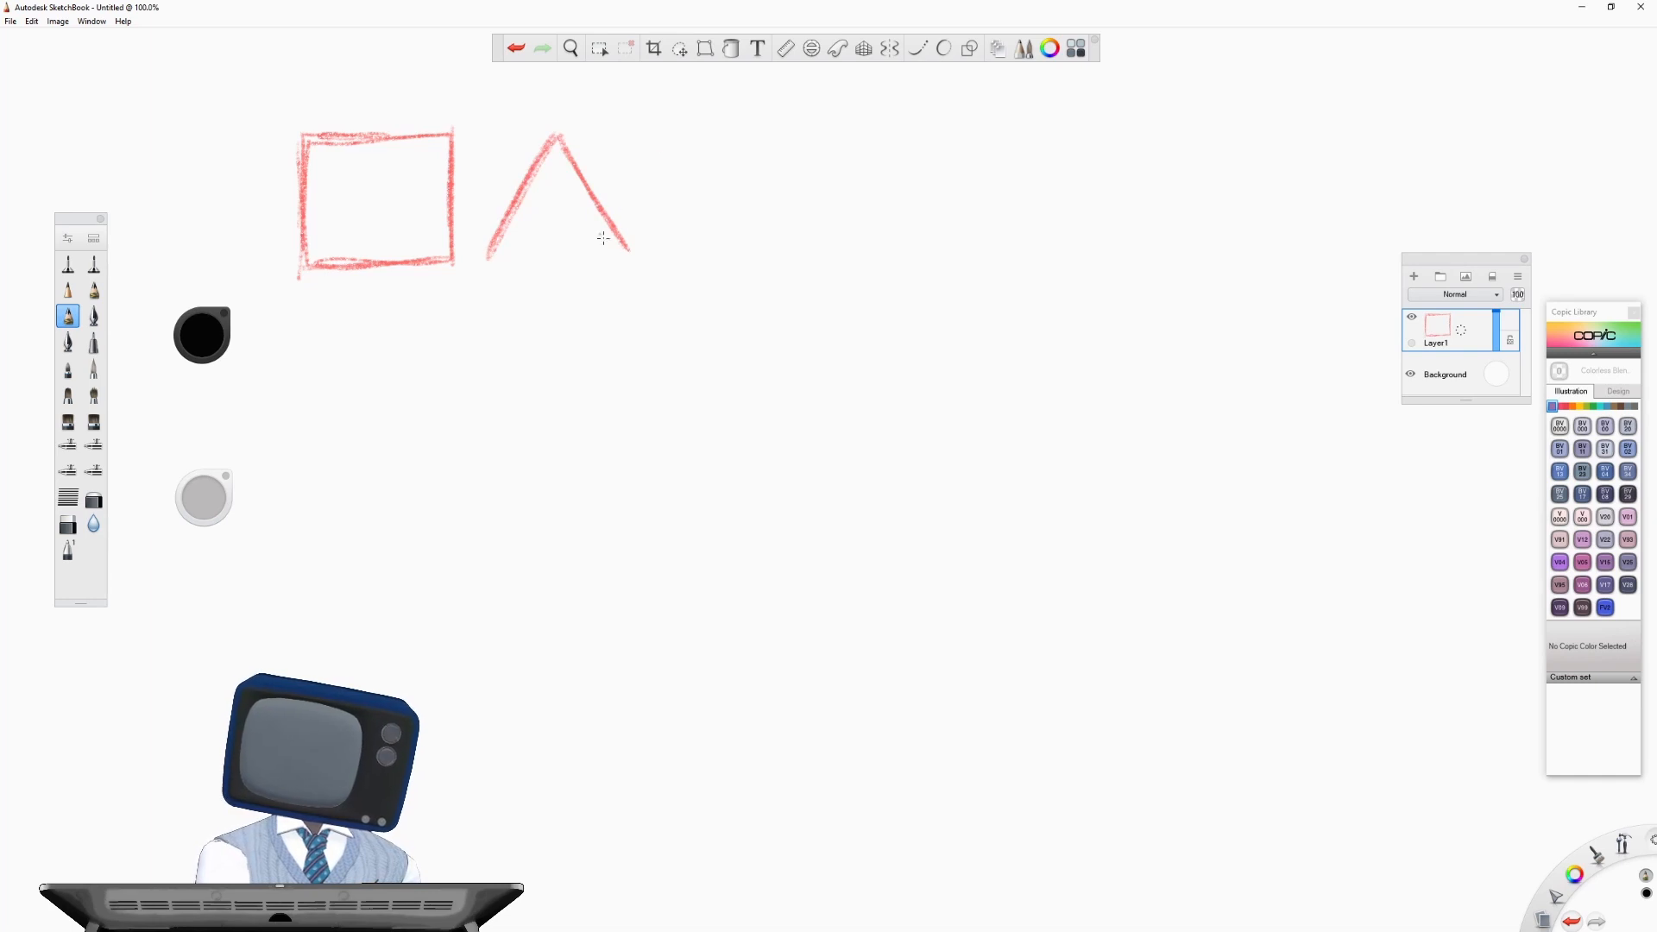
mouse_move(629, 250)
mouse_down()
mouse_move(481, 254)
mouse_move(631, 246)
mouse_move(516, 251)
mouse_up()
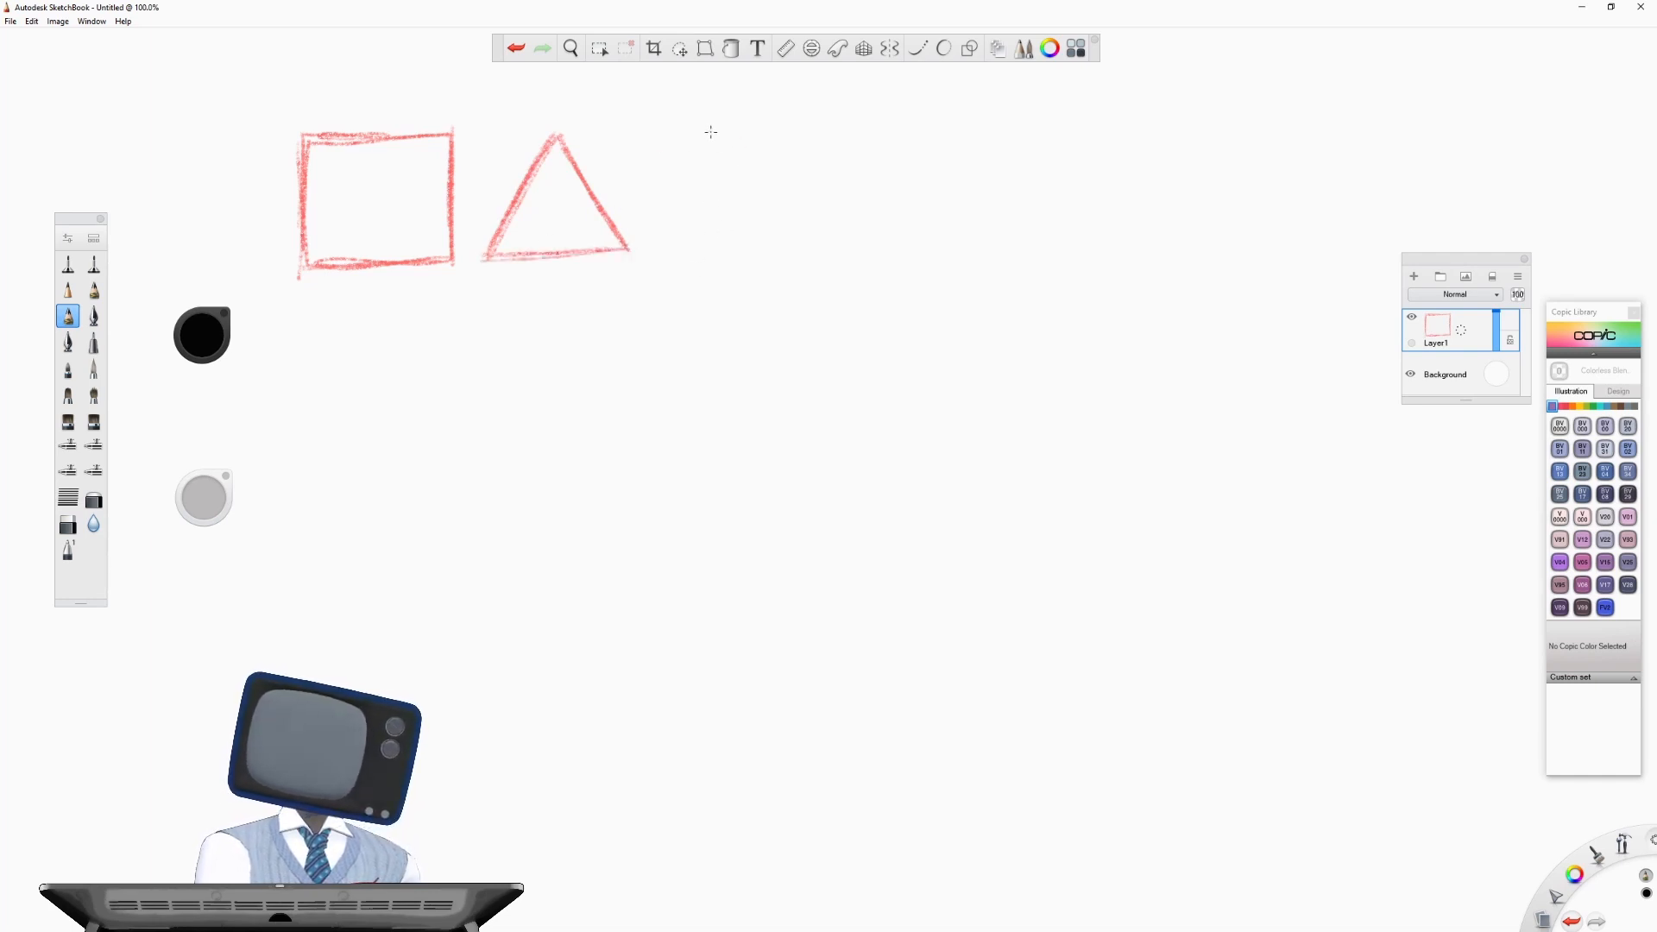
mouse_move(711, 131)
mouse_down()
mouse_move(787, 169)
mouse_move(768, 234)
mouse_move(734, 250)
mouse_move(629, 216)
mouse_up()
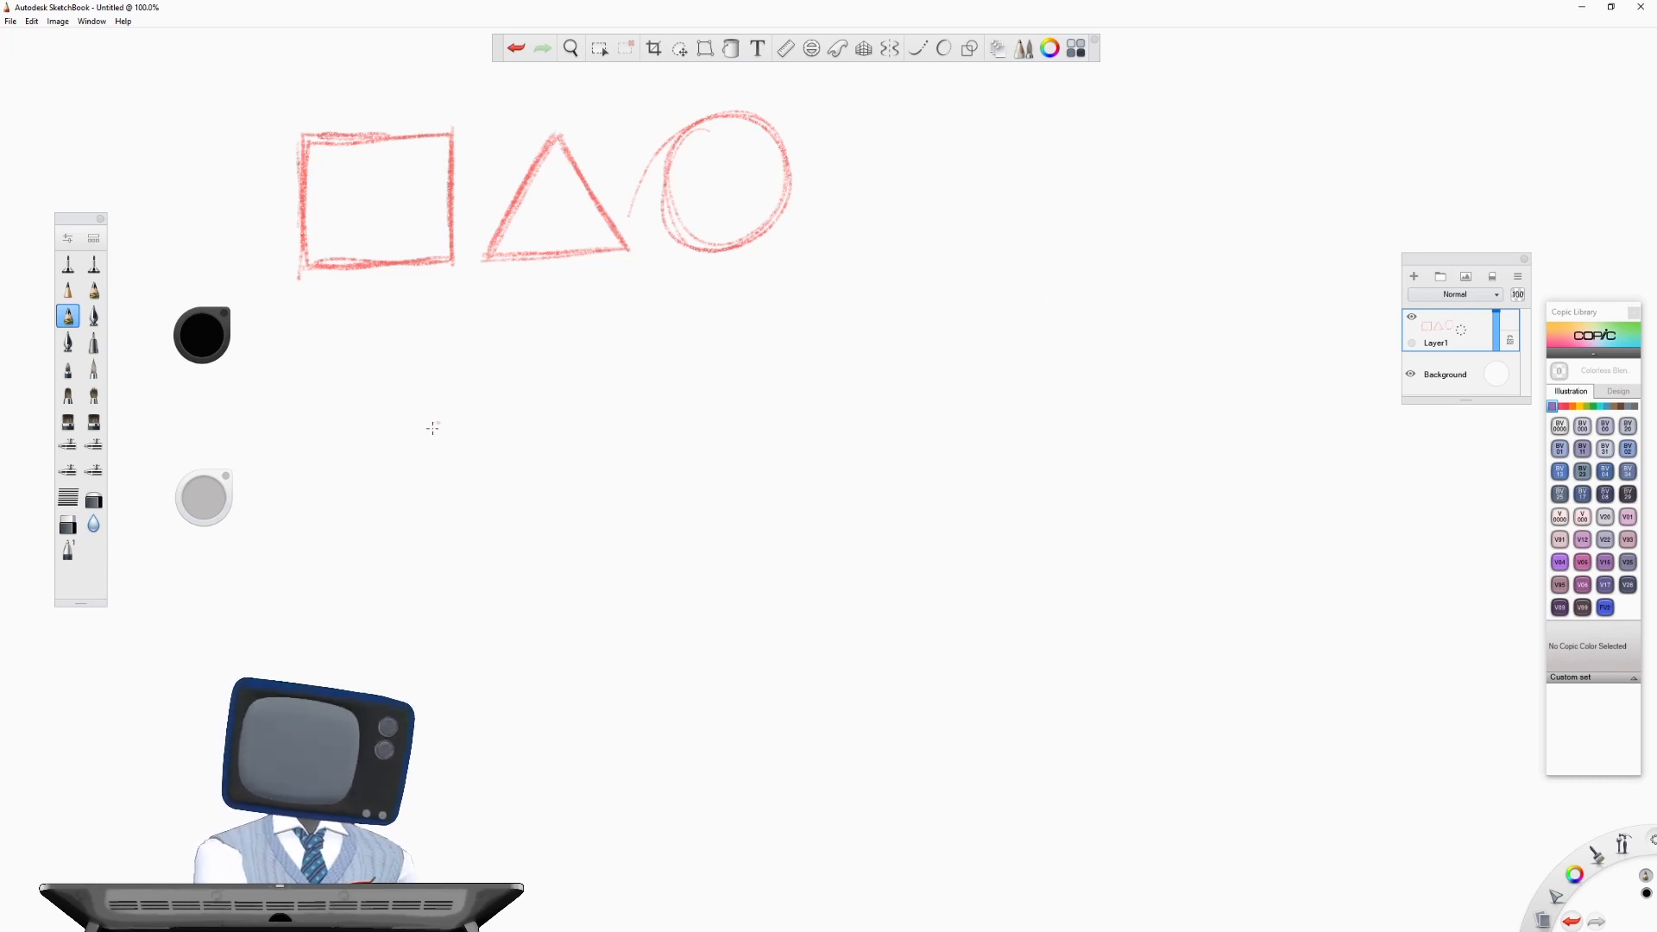
- Sketch a cylinder lying on its side below the square, with a full ellipse at its left end and a curved right end
mouse_move(341, 535)
mouse_down()
mouse_move(377, 533)
mouse_move(358, 579)
mouse_move(341, 530)
mouse_move(360, 582)
mouse_move(345, 449)
mouse_move(404, 430)
mouse_move(552, 432)
mouse_up()
drag(354, 578, 530, 574)
drag(346, 439, 549, 432)
drag(355, 575, 548, 570)
mouse_move(554, 434)
mouse_down()
mouse_move(557, 571)
mouse_move(573, 470)
mouse_move(555, 434)
mouse_up()
drag(561, 565, 485, 570)
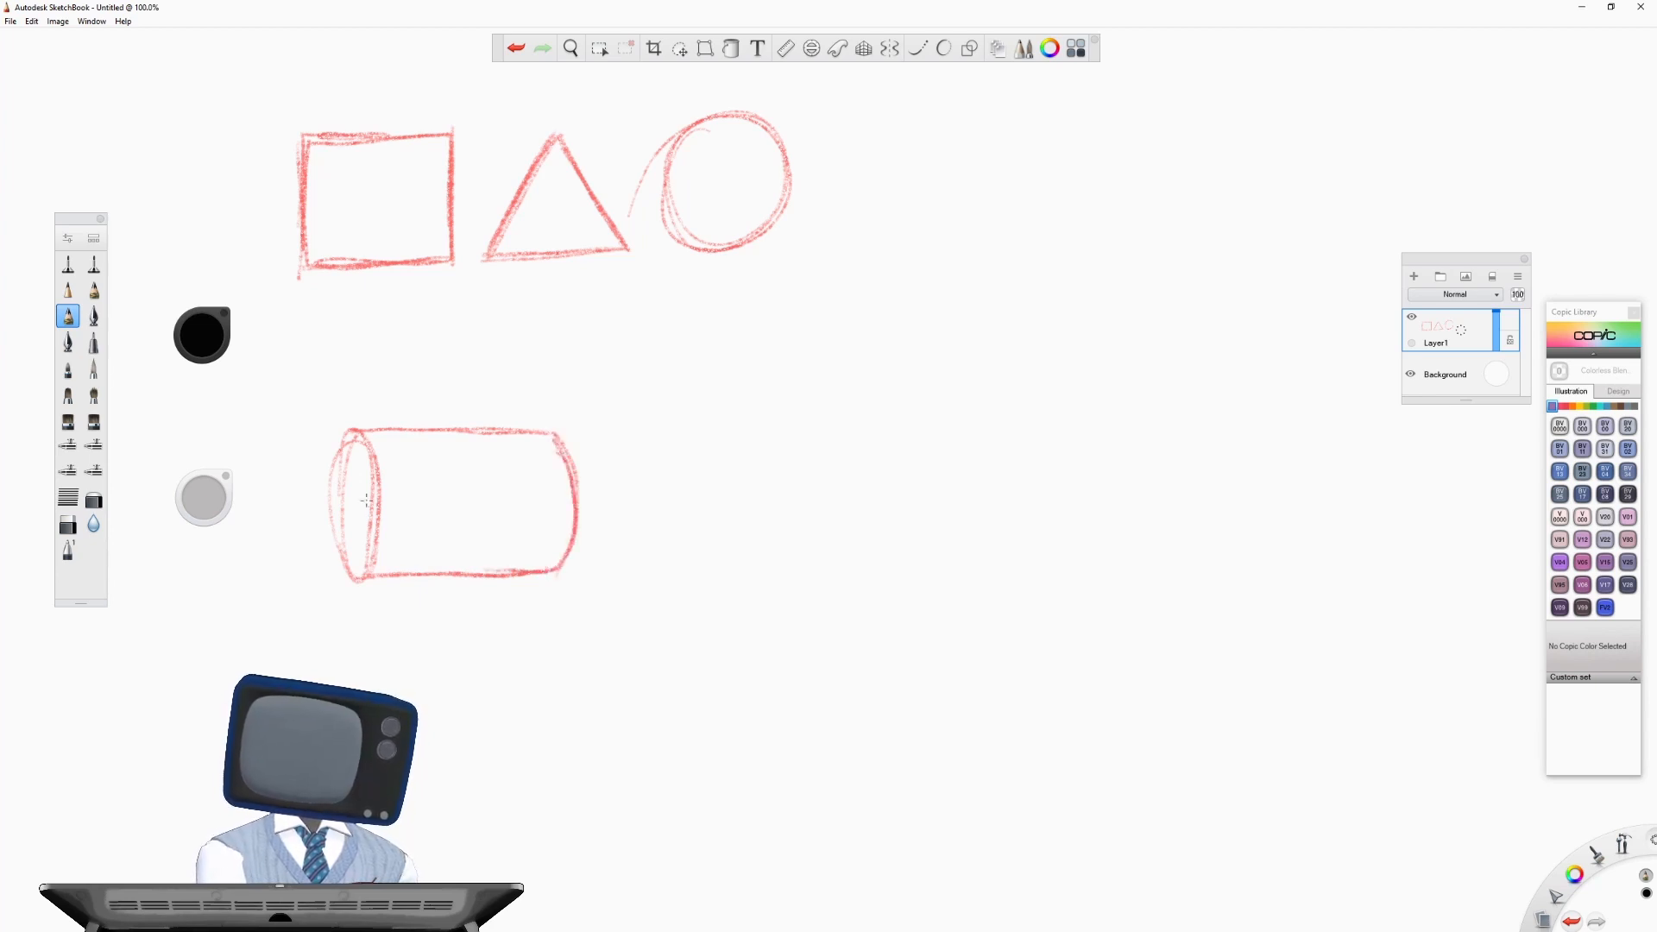
drag(355, 430, 338, 516)
mouse_move(338, 516)
mouse_down()
mouse_move(346, 446)
mouse_move(336, 545)
mouse_move(369, 452)
mouse_move(336, 518)
mouse_move(371, 541)
mouse_move(363, 569)
mouse_up()
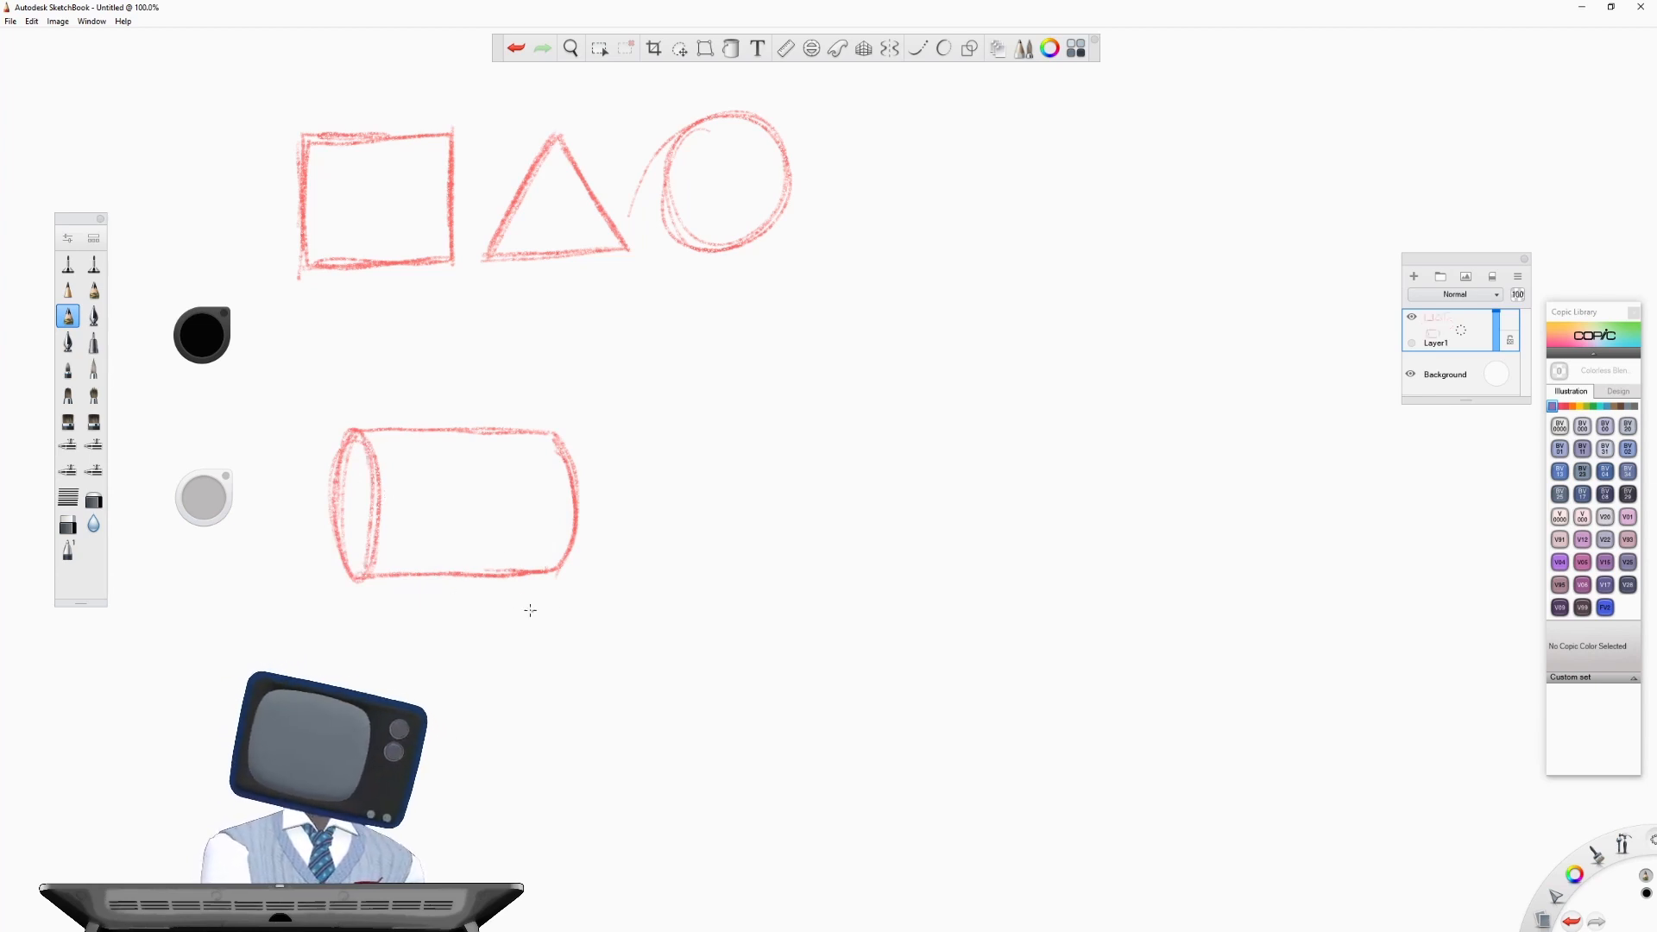
- Add small arrows pointing at the lying cylinder's elliptical end and at the circle, plus a curved rotation arrow above the cylinder
drag(254, 521, 281, 512)
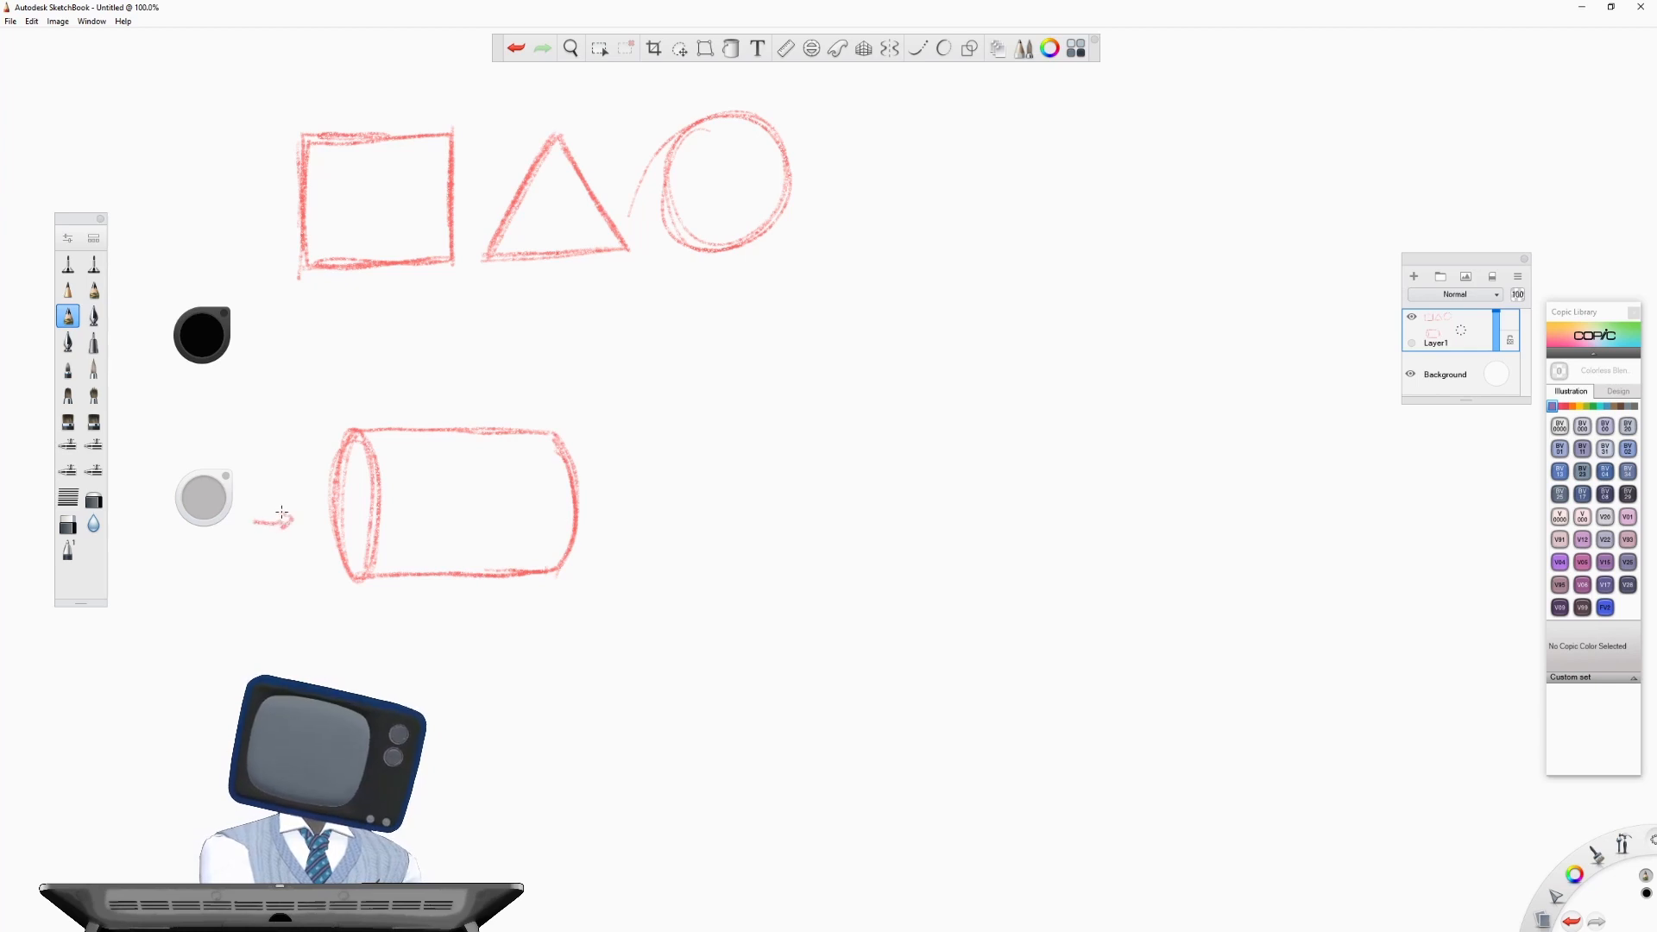
mouse_move(830, 121)
mouse_down()
mouse_move(837, 144)
mouse_move(887, 108)
mouse_up()
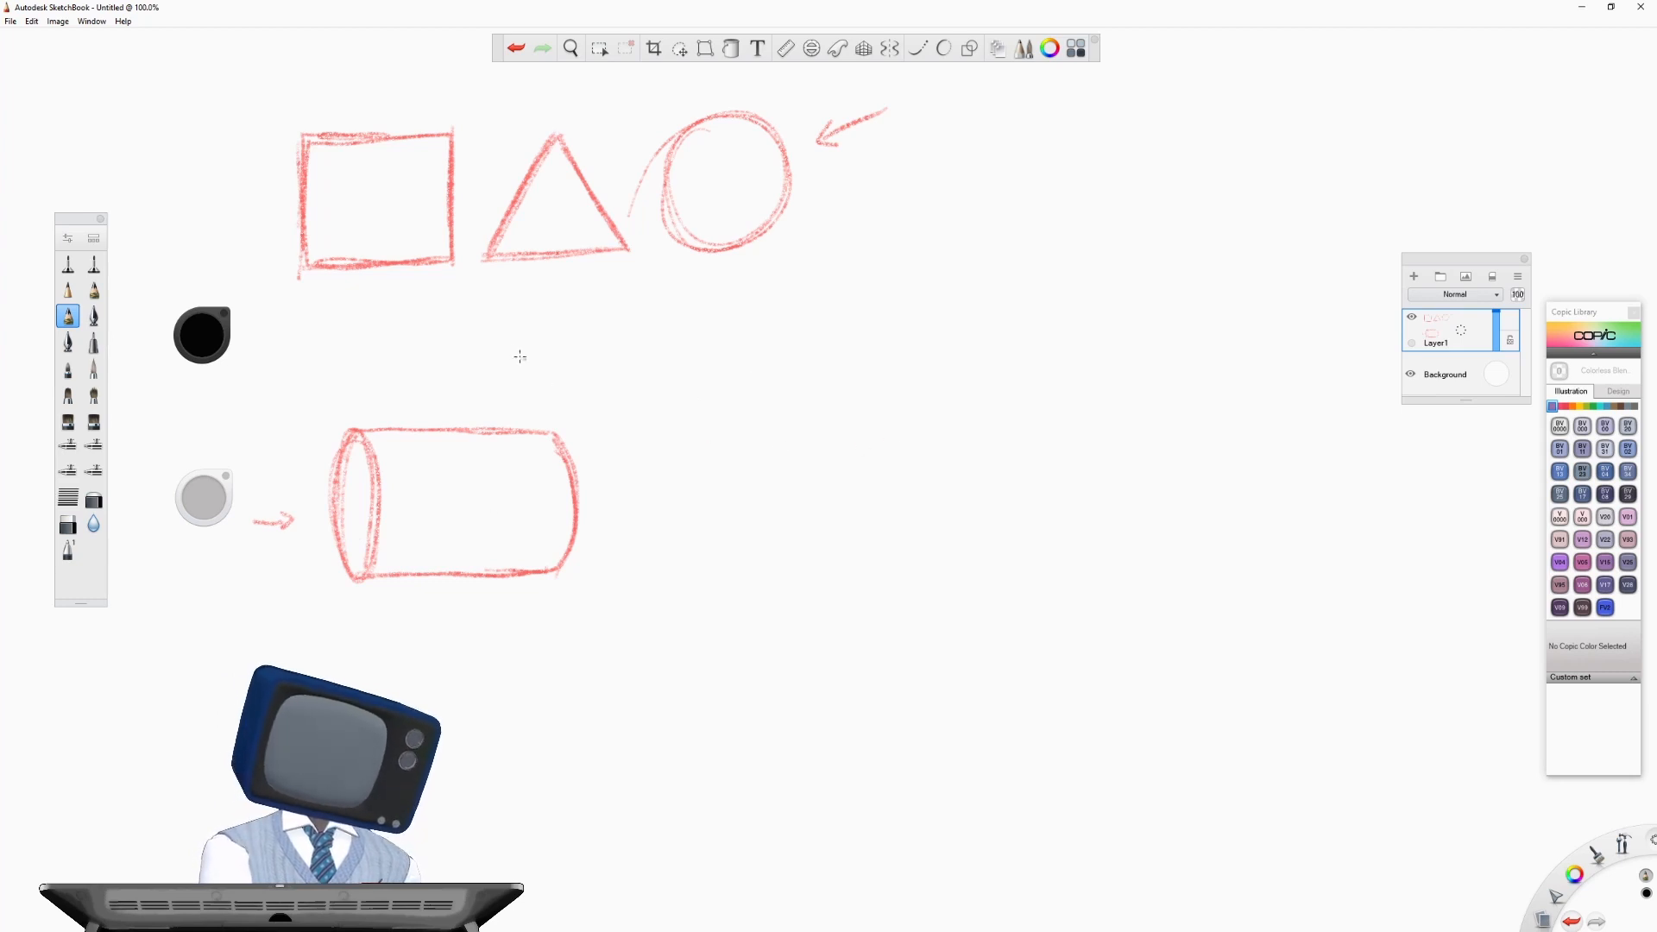
mouse_move(501, 363)
mouse_down()
mouse_move(554, 367)
mouse_move(543, 380)
mouse_up()
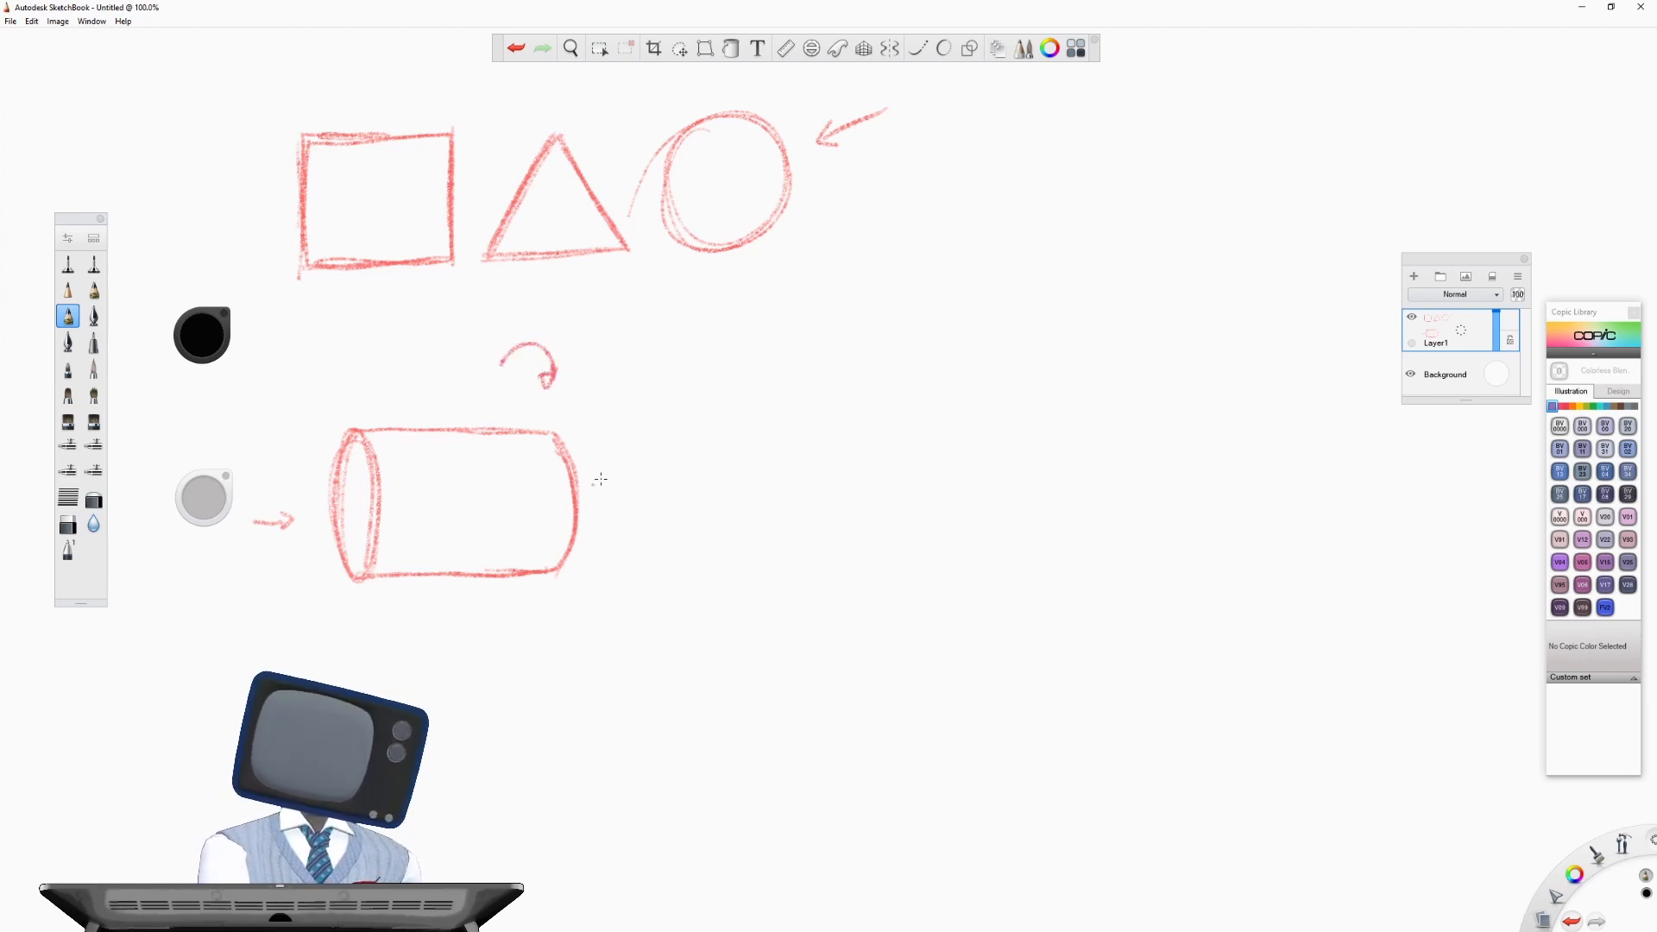
- Sketch an upright cylinder to the right of the lying one, with arrows pointing inward at both sides of its base
mouse_move(896, 347)
mouse_down()
mouse_move(856, 346)
mouse_move(906, 336)
mouse_move(870, 342)
mouse_move(848, 415)
mouse_move(848, 537)
mouse_up()
drag(1018, 346, 1021, 531)
mouse_move(843, 371)
mouse_down()
mouse_move(849, 543)
mouse_move(953, 549)
mouse_move(867, 552)
mouse_up()
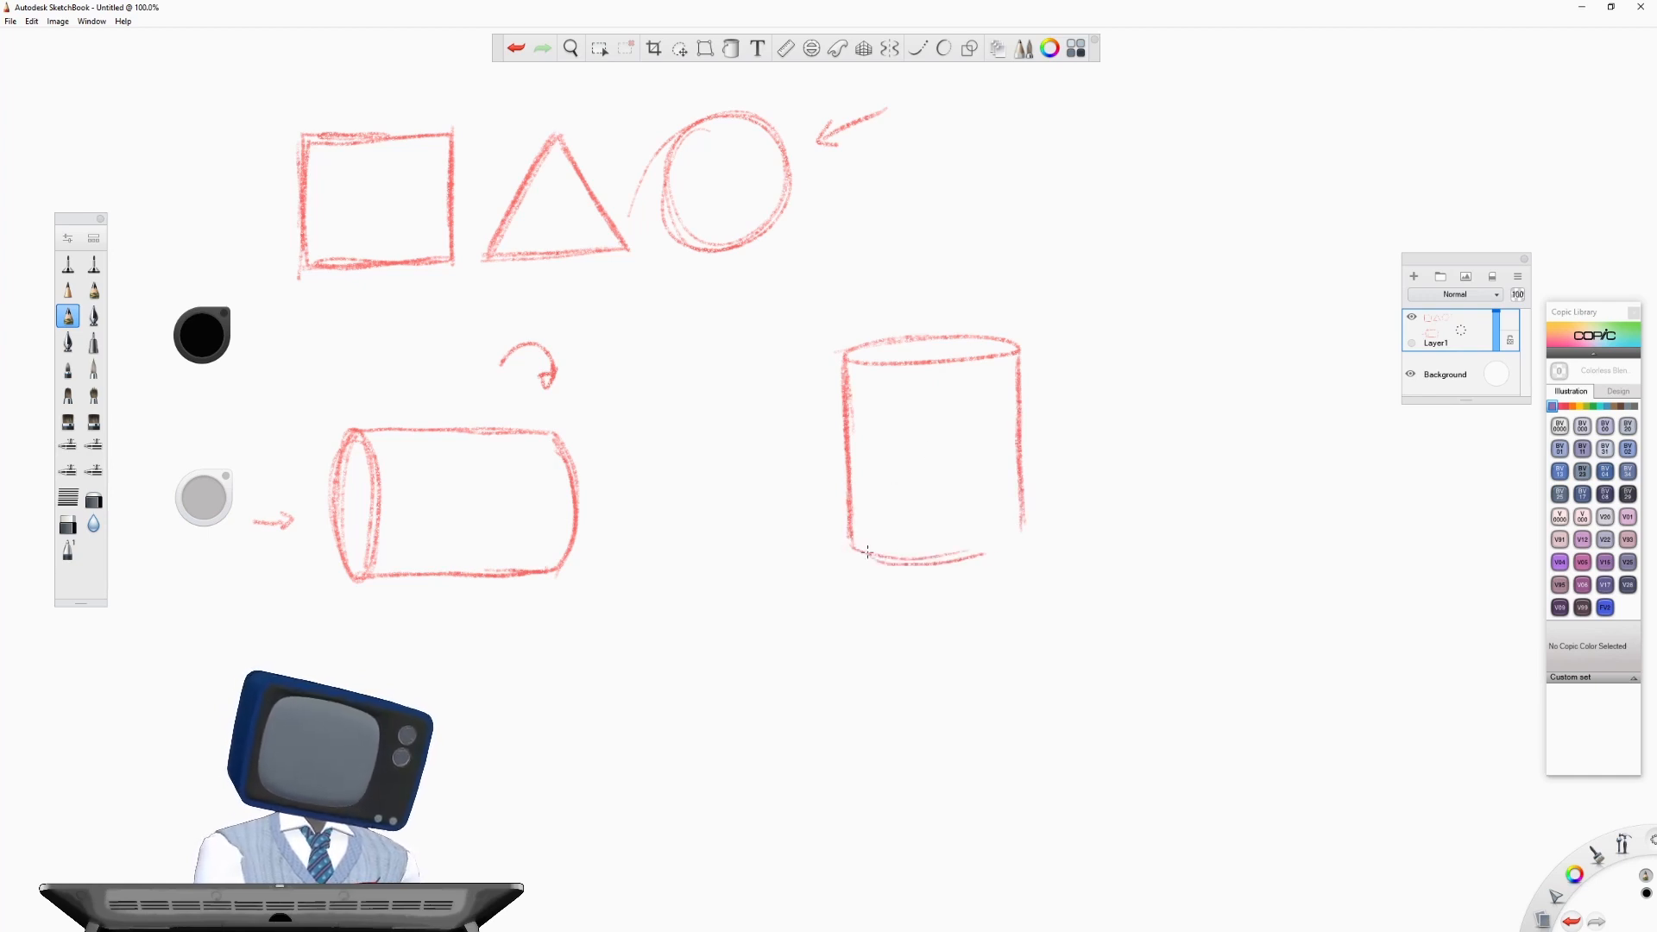
drag(885, 370, 983, 371)
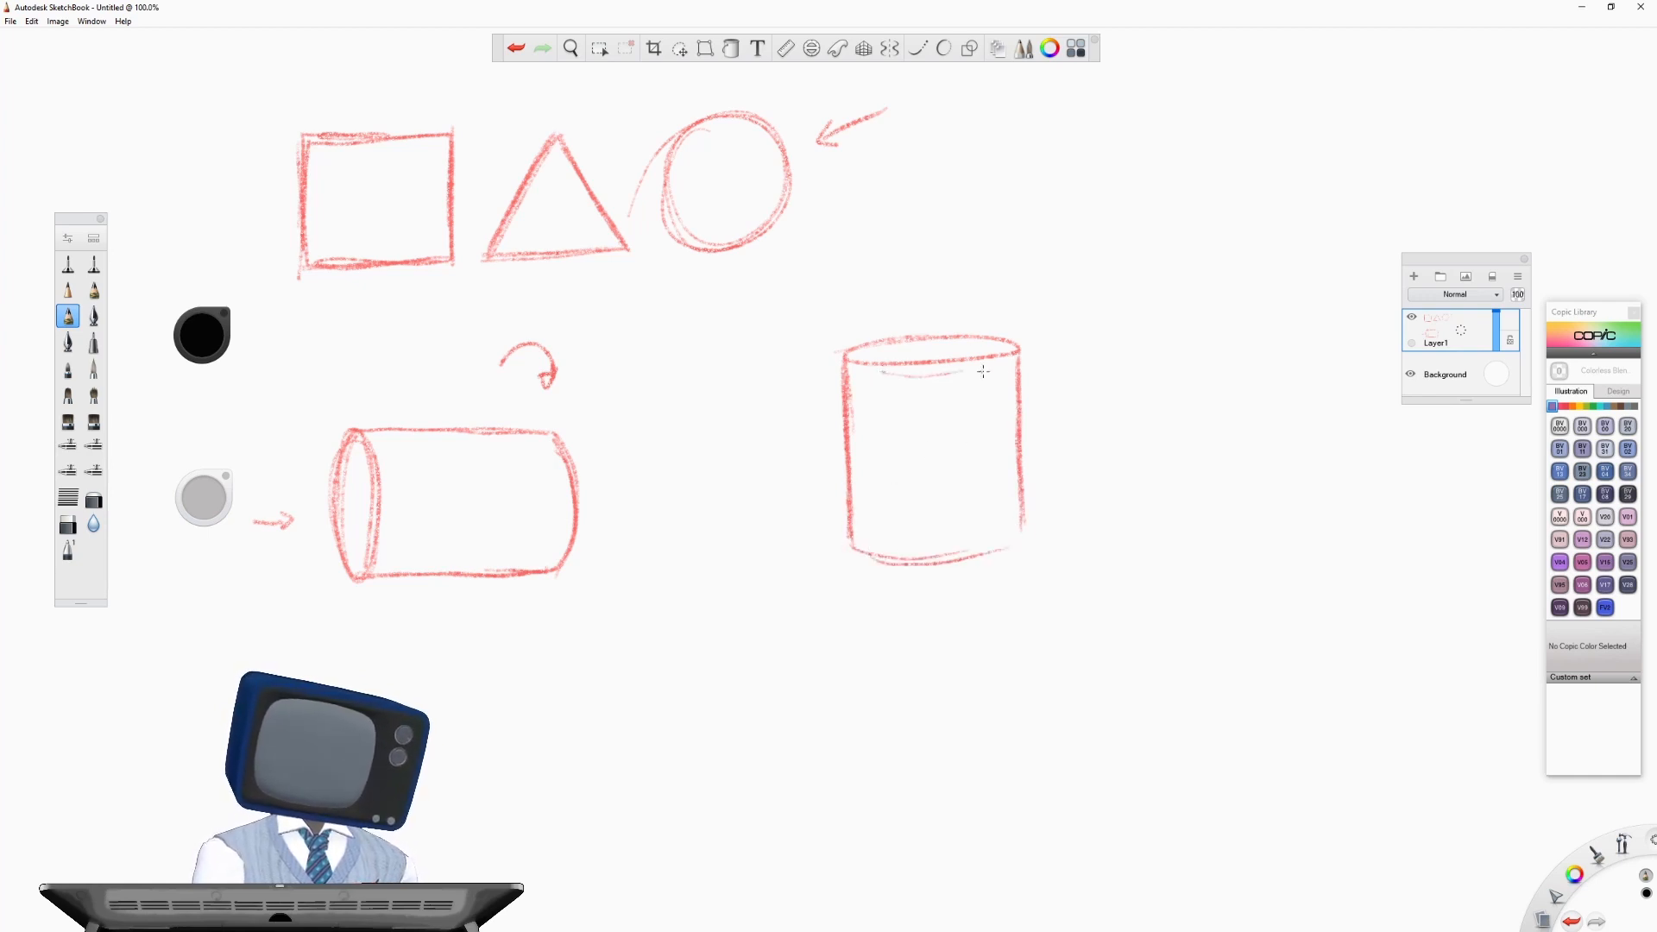
mouse_move(845, 544)
mouse_down()
mouse_move(883, 559)
mouse_move(1027, 533)
mouse_move(897, 565)
mouse_move(867, 555)
mouse_move(1022, 542)
mouse_move(893, 566)
mouse_move(850, 548)
mouse_up()
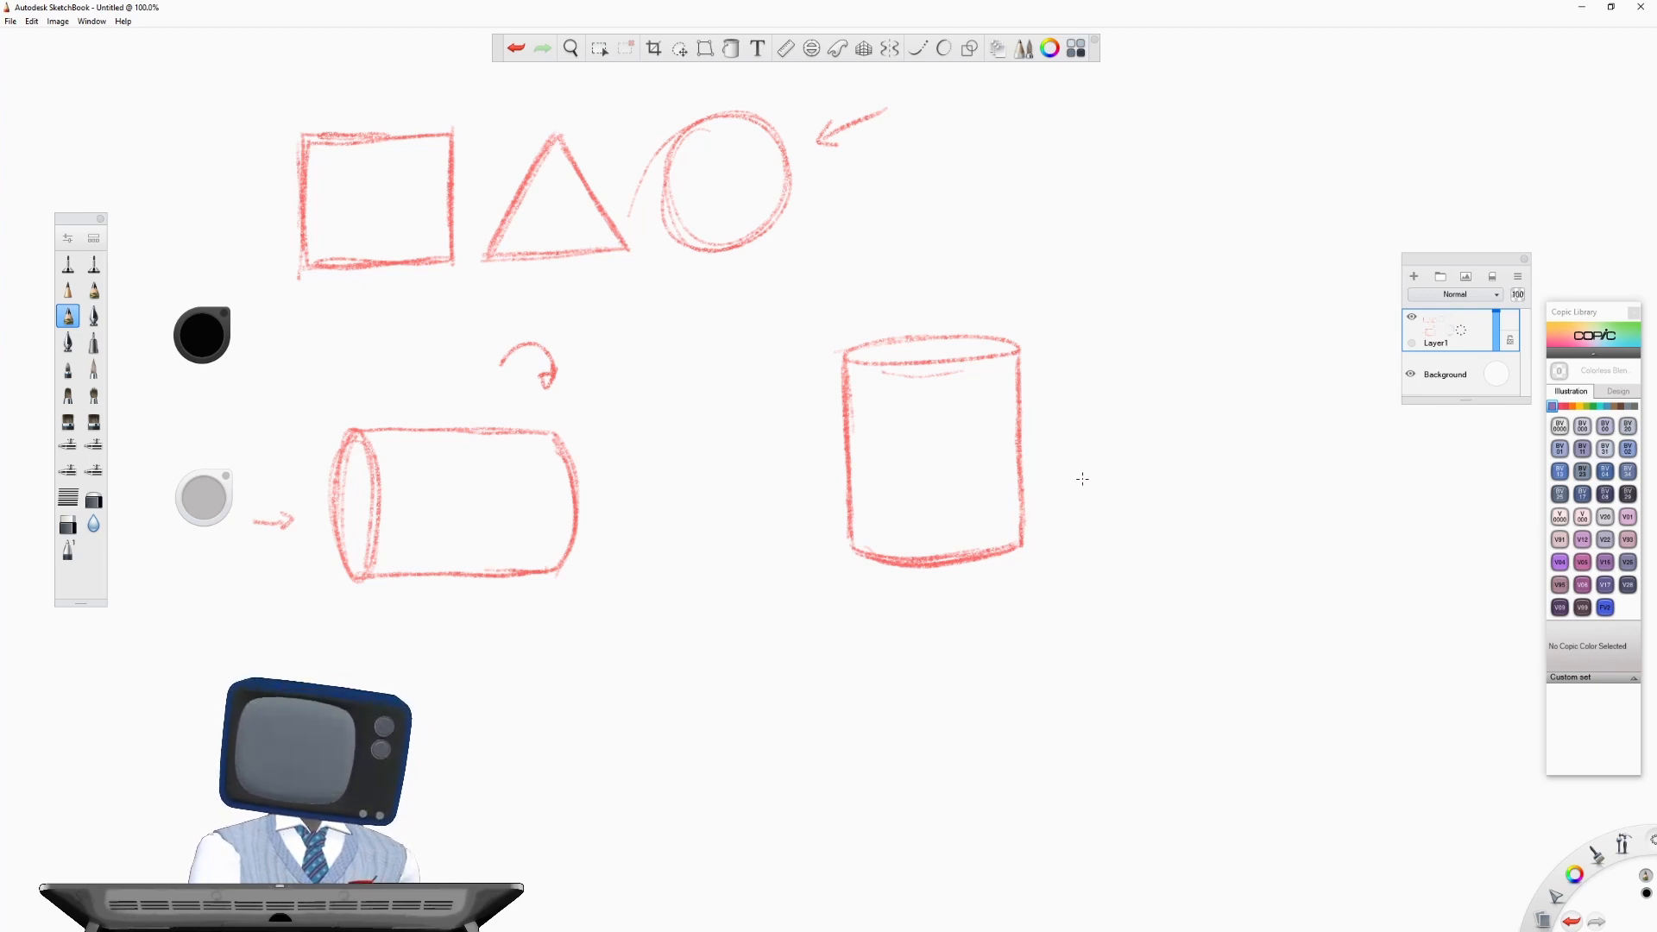
mouse_move(1061, 516)
mouse_down()
mouse_move(1060, 537)
mouse_move(1118, 520)
mouse_up()
drag(815, 533, 816, 544)
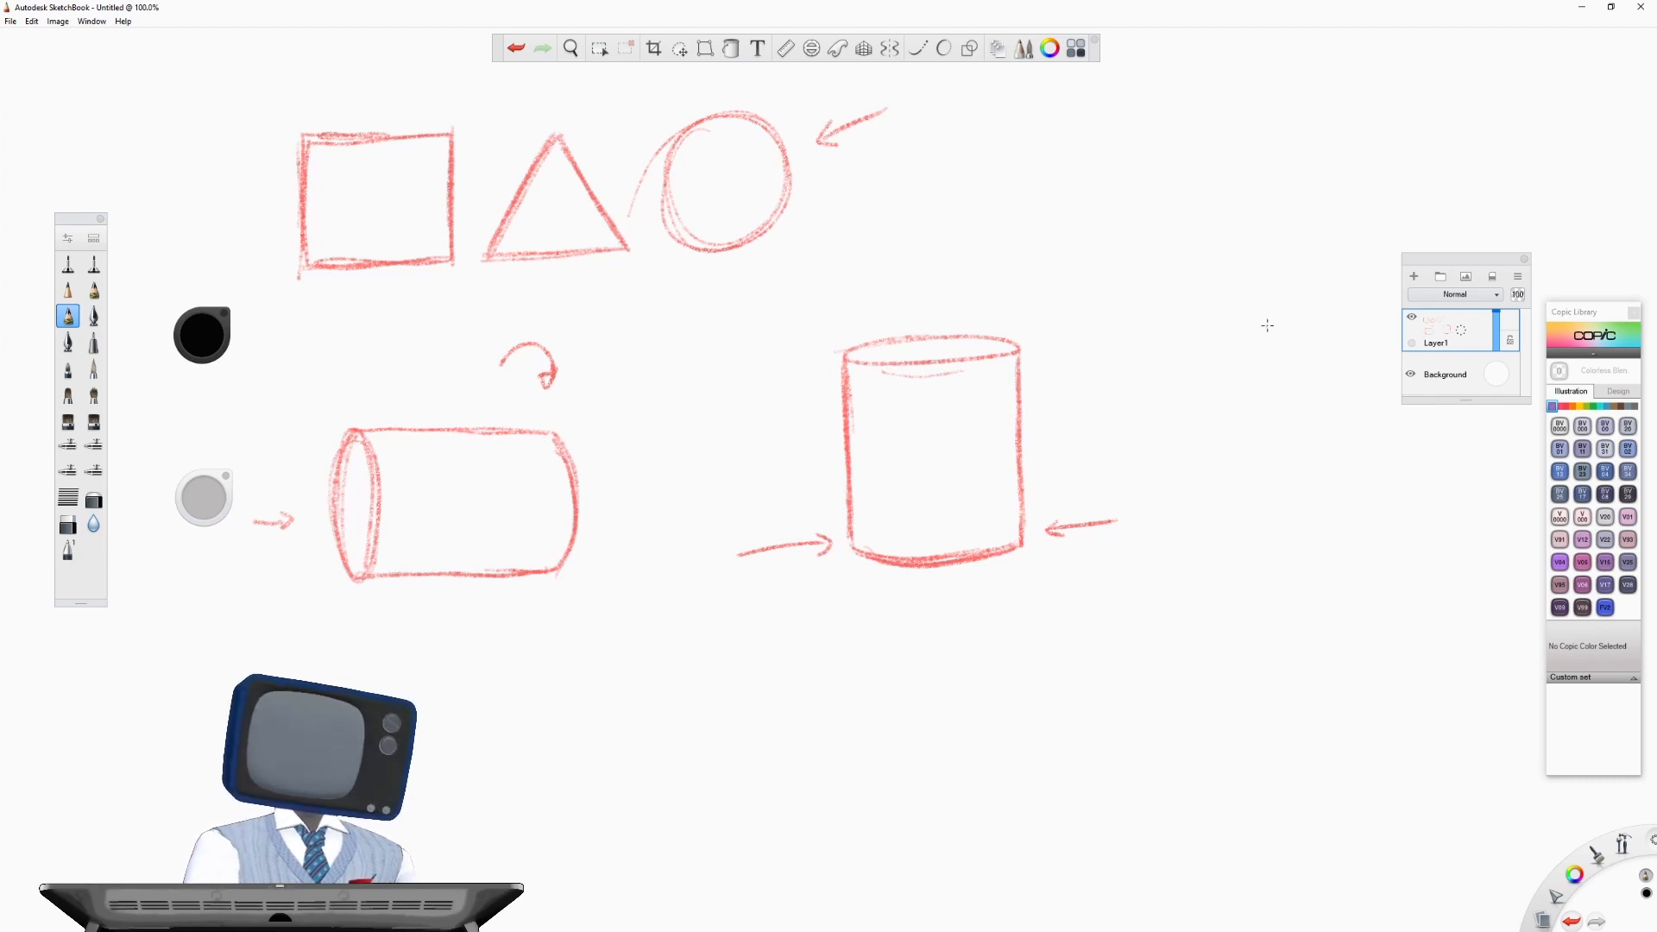
- Sketch a tapered cup beside the upright cylinder, with an elliptical rim, sides narrowing downward and a curved base
mouse_move(1267, 325)
mouse_down()
mouse_move(1189, 354)
mouse_move(1292, 338)
mouse_move(1259, 323)
mouse_move(1283, 352)
mouse_move(1304, 346)
mouse_move(1167, 418)
mouse_up()
drag(1148, 353, 1176, 497)
drag(1303, 347, 1268, 487)
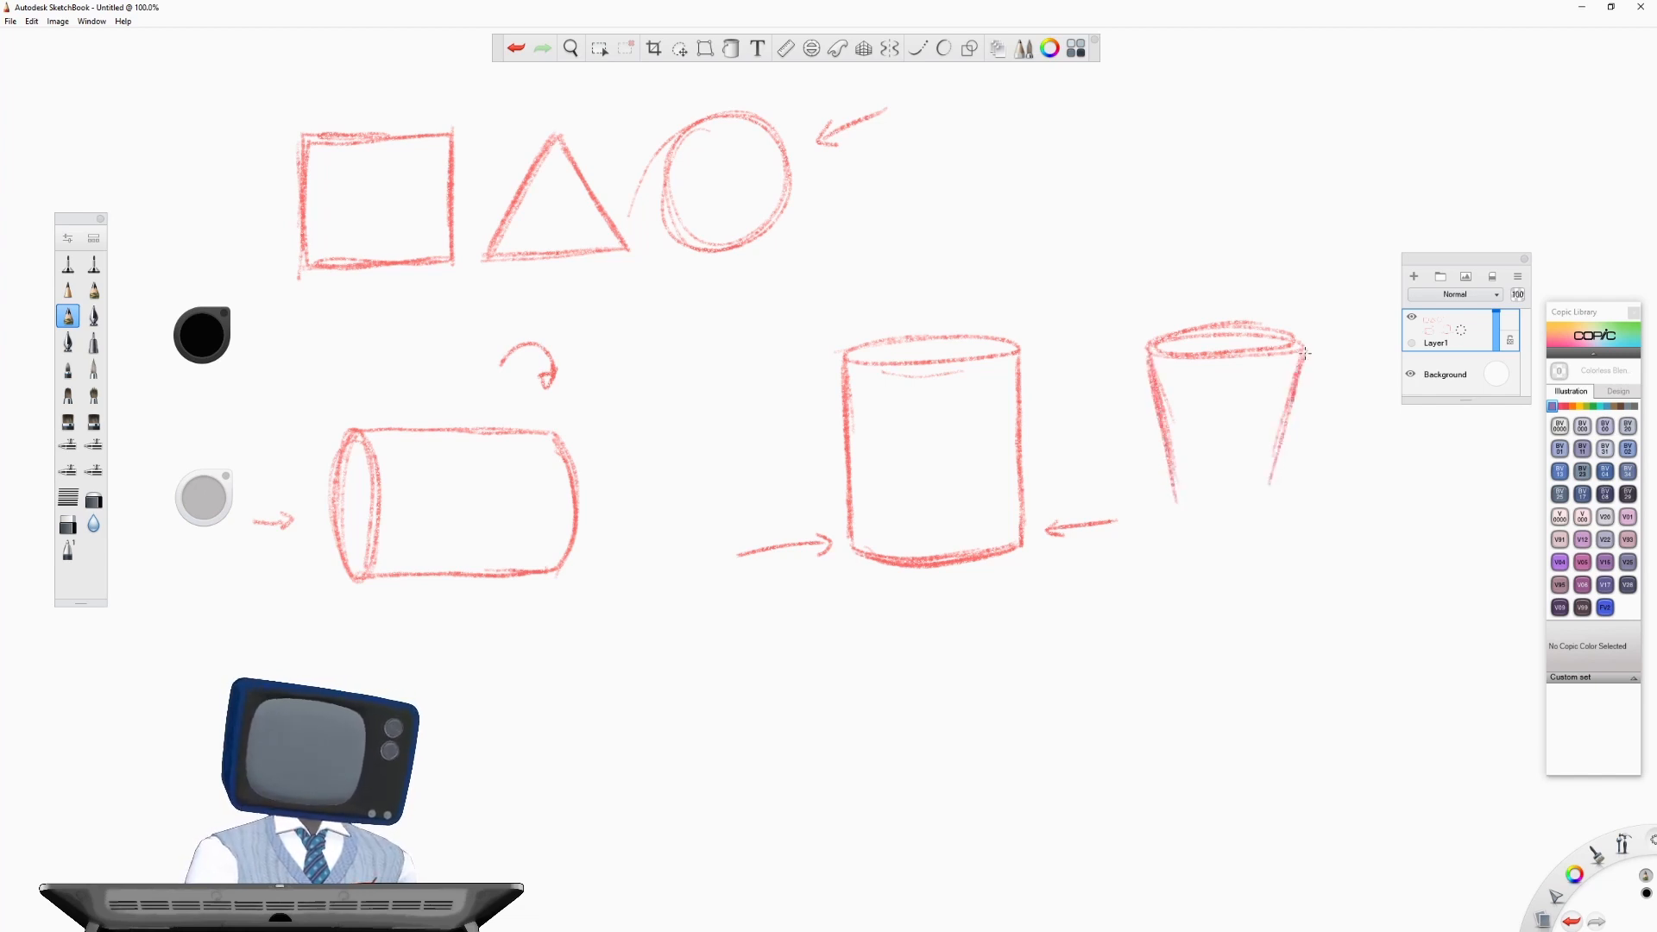
mouse_move(1293, 400)
mouse_down()
mouse_move(1299, 365)
mouse_move(1268, 482)
mouse_up()
mouse_move(1172, 499)
mouse_down()
mouse_move(1272, 496)
mouse_move(1200, 509)
mouse_up()
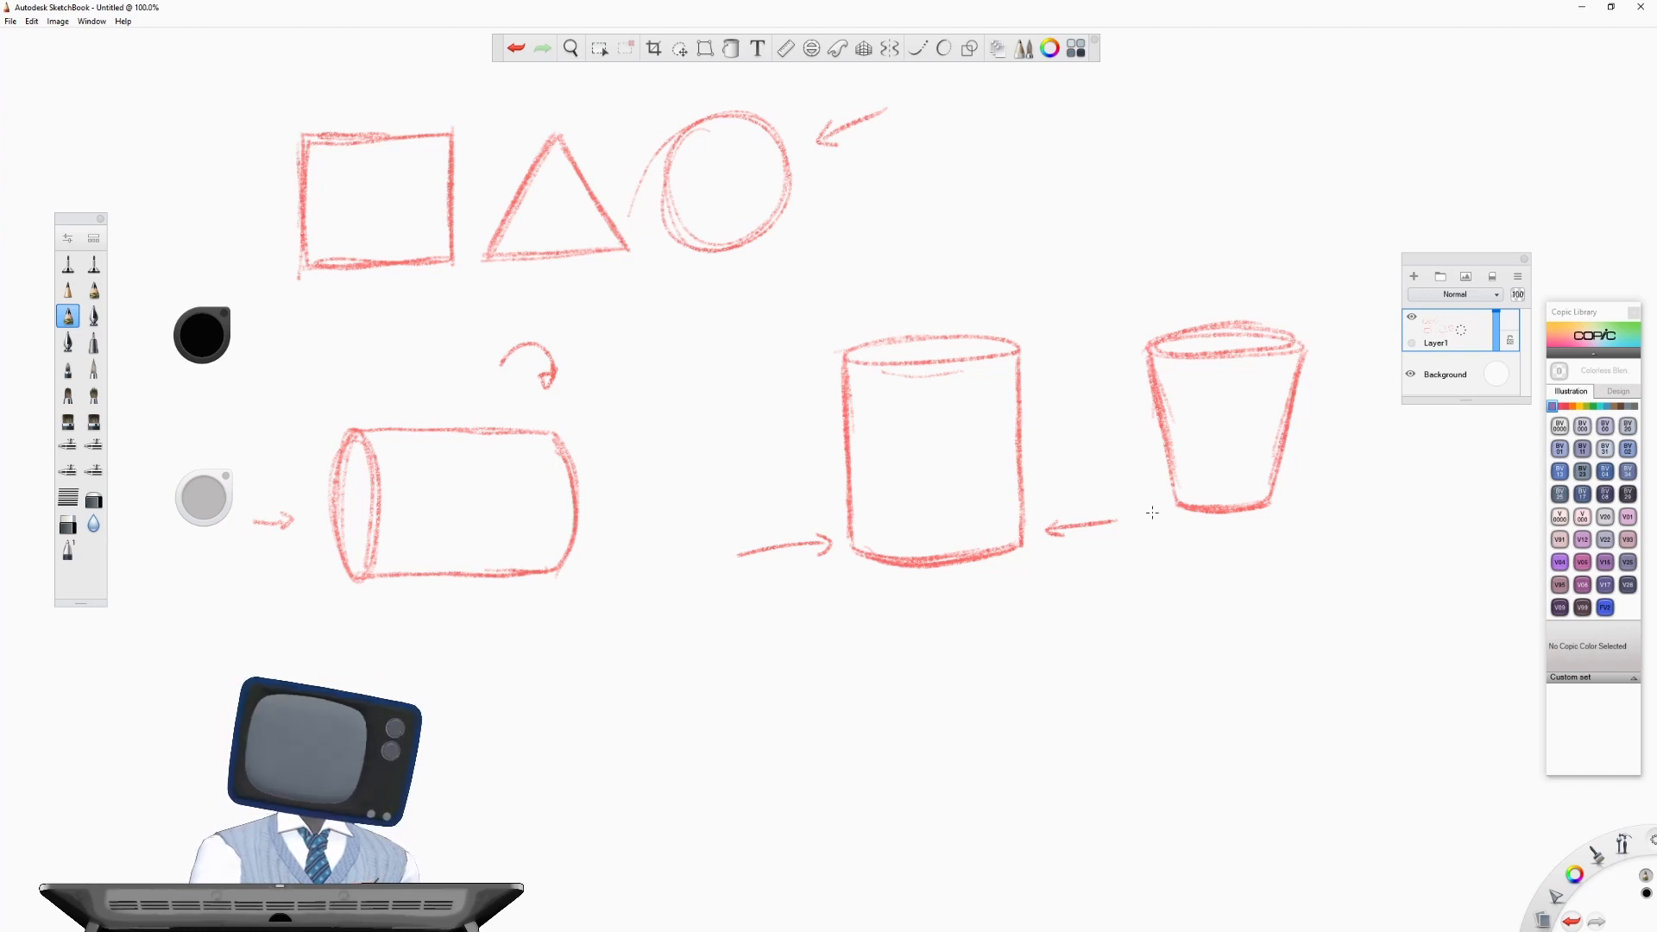
- Sketch a hand reaching down toward the cup's opening and add a light stroke inside the rim
mouse_move(1284, 214)
mouse_down()
mouse_move(1266, 267)
mouse_move(1334, 224)
mouse_move(1313, 199)
mouse_move(1333, 194)
mouse_up()
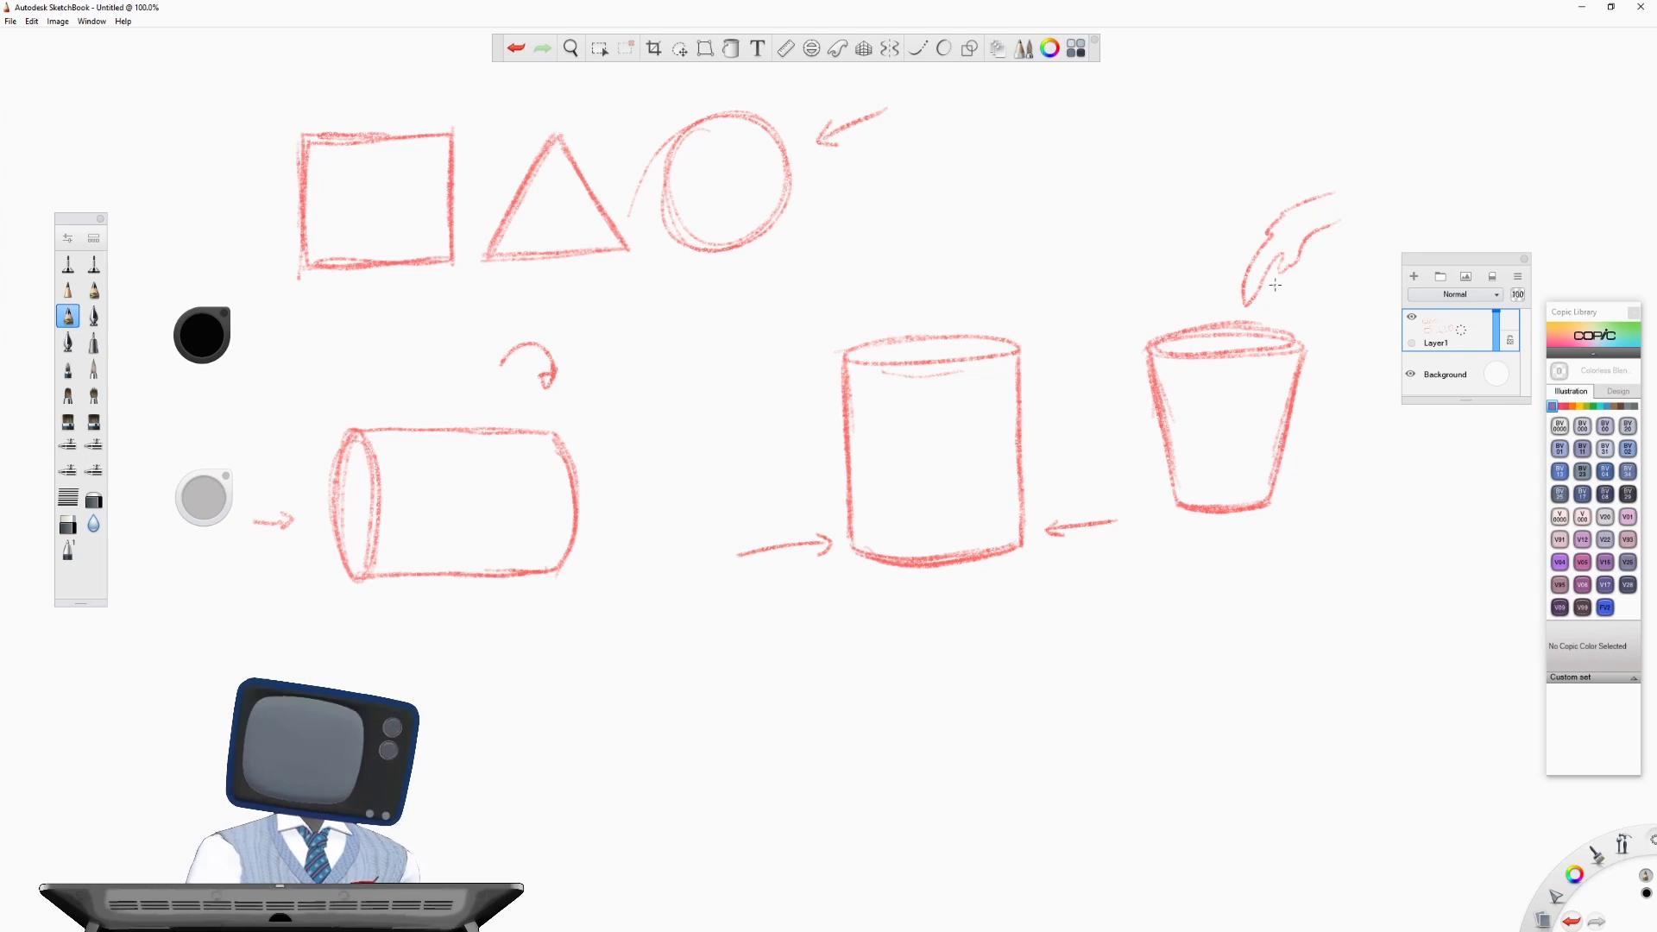
drag(1275, 285, 1280, 278)
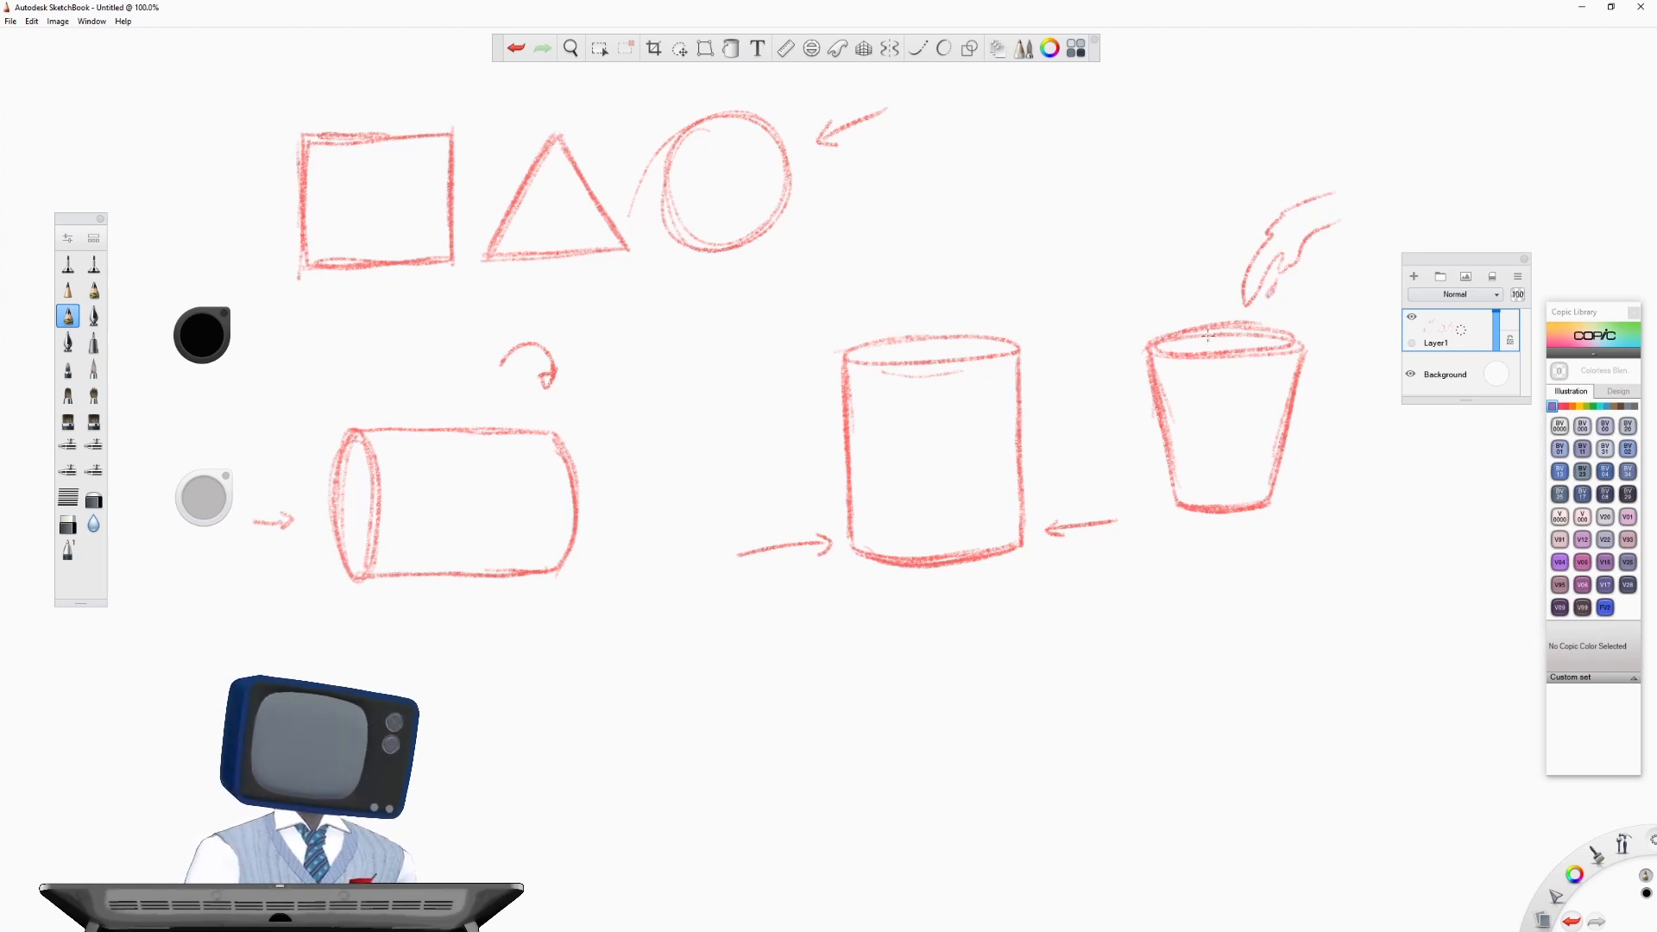
mouse_move(1208, 341)
mouse_down()
mouse_move(1187, 344)
mouse_move(1267, 347)
mouse_up()
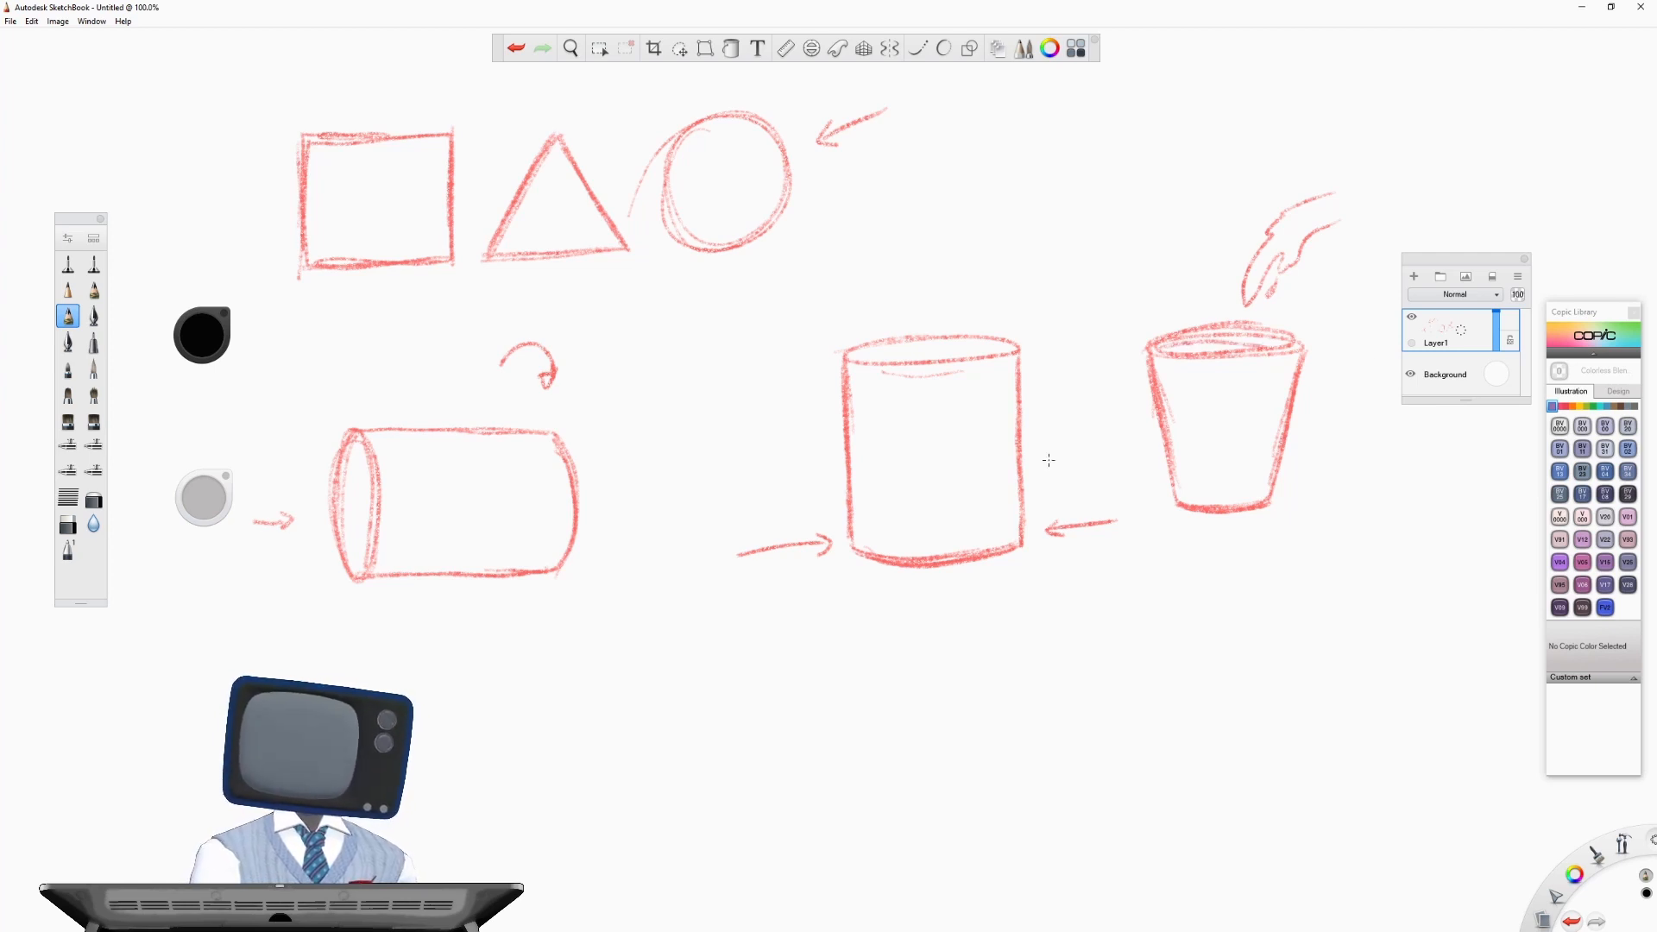
- Thicken the arrow at the circle and draw arrows leading from the circle to the lying cylinder, the upright cylinder and the cup
mouse_move(831, 117)
mouse_down()
mouse_move(820, 141)
mouse_move(859, 147)
mouse_move(830, 141)
mouse_move(829, 115)
mouse_move(894, 107)
mouse_move(835, 134)
mouse_move(601, 397)
mouse_move(631, 388)
mouse_up()
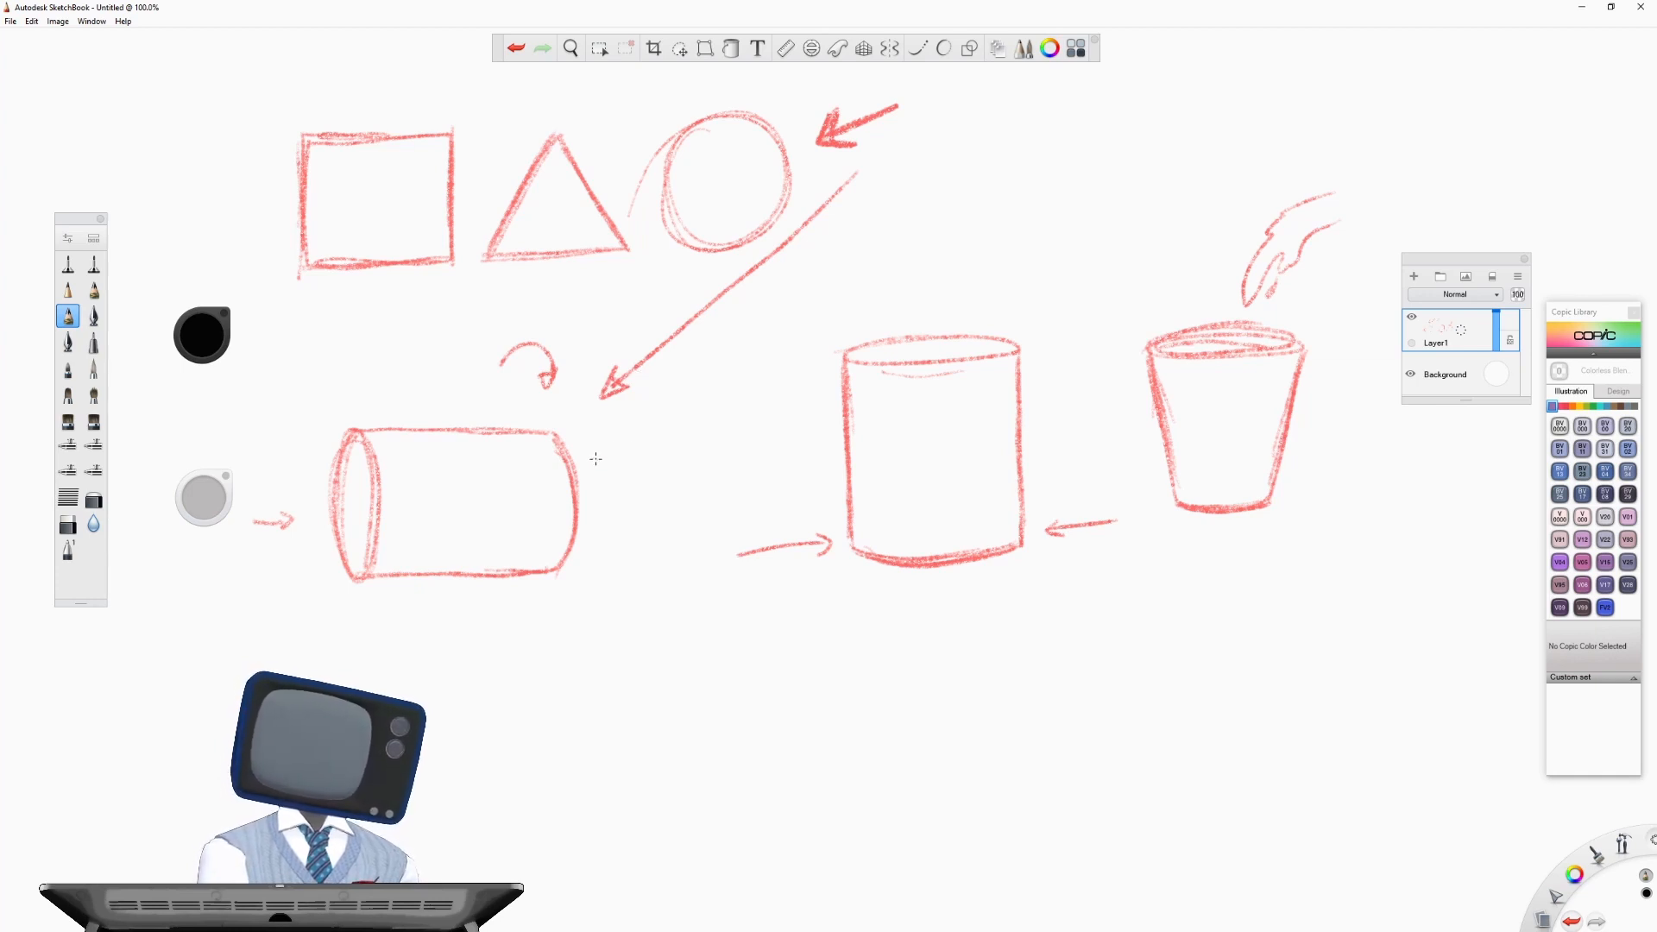
mouse_move(596, 459)
mouse_down()
mouse_move(763, 445)
mouse_move(740, 460)
mouse_up()
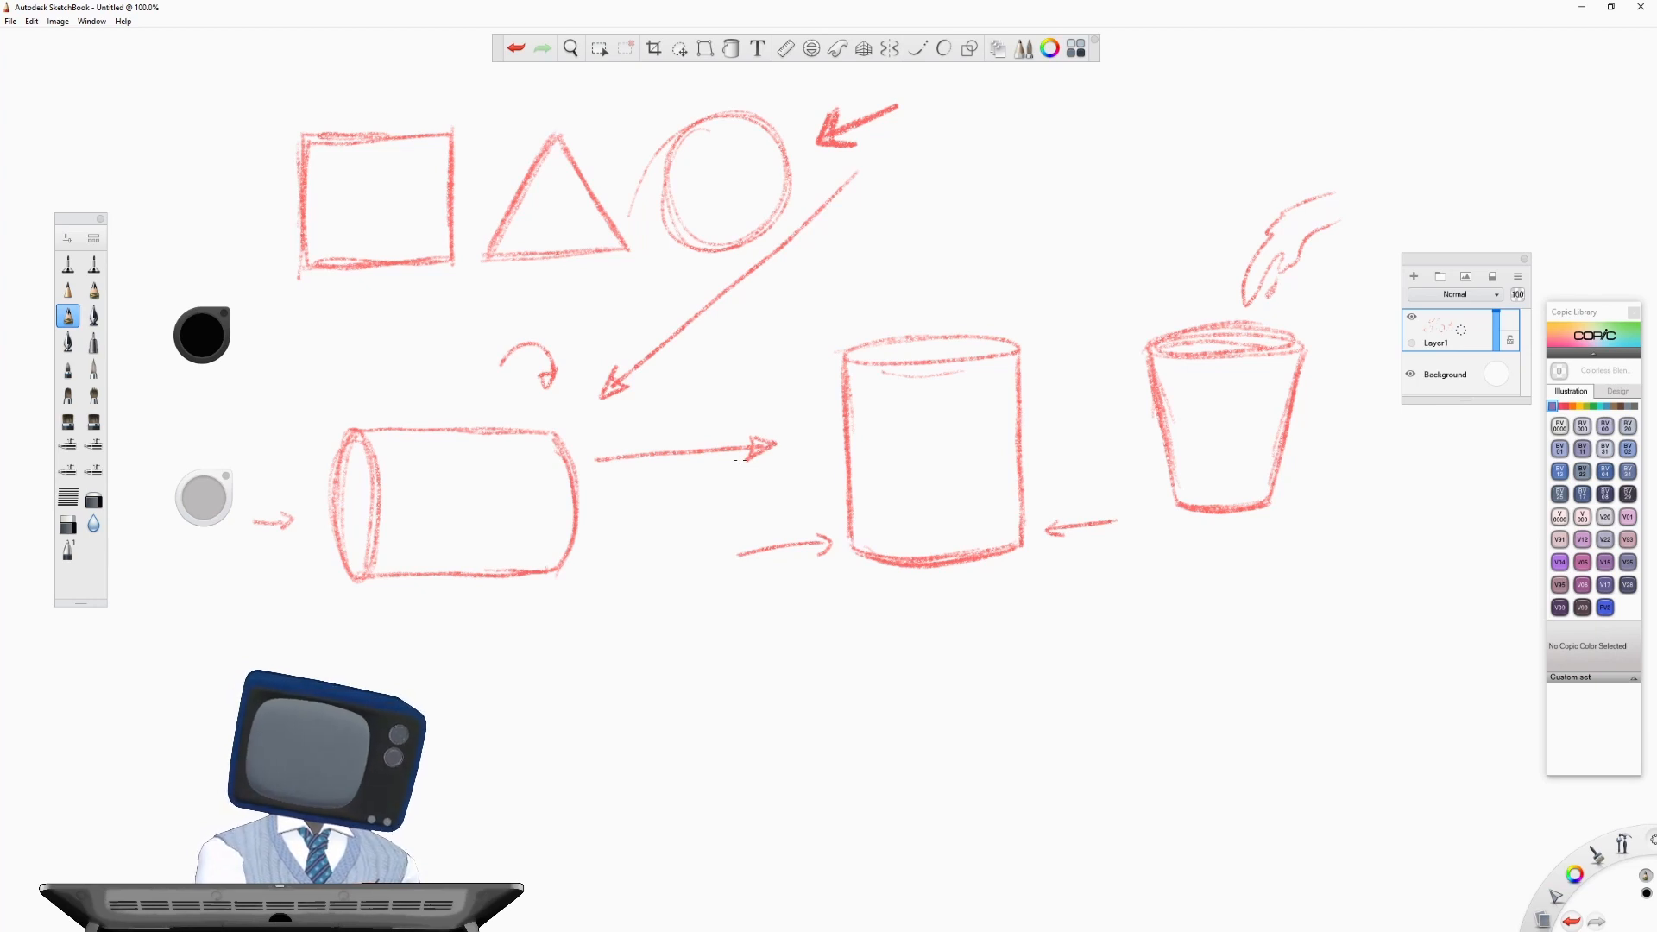
drag(1045, 446, 1114, 441)
drag(1114, 441, 1092, 454)
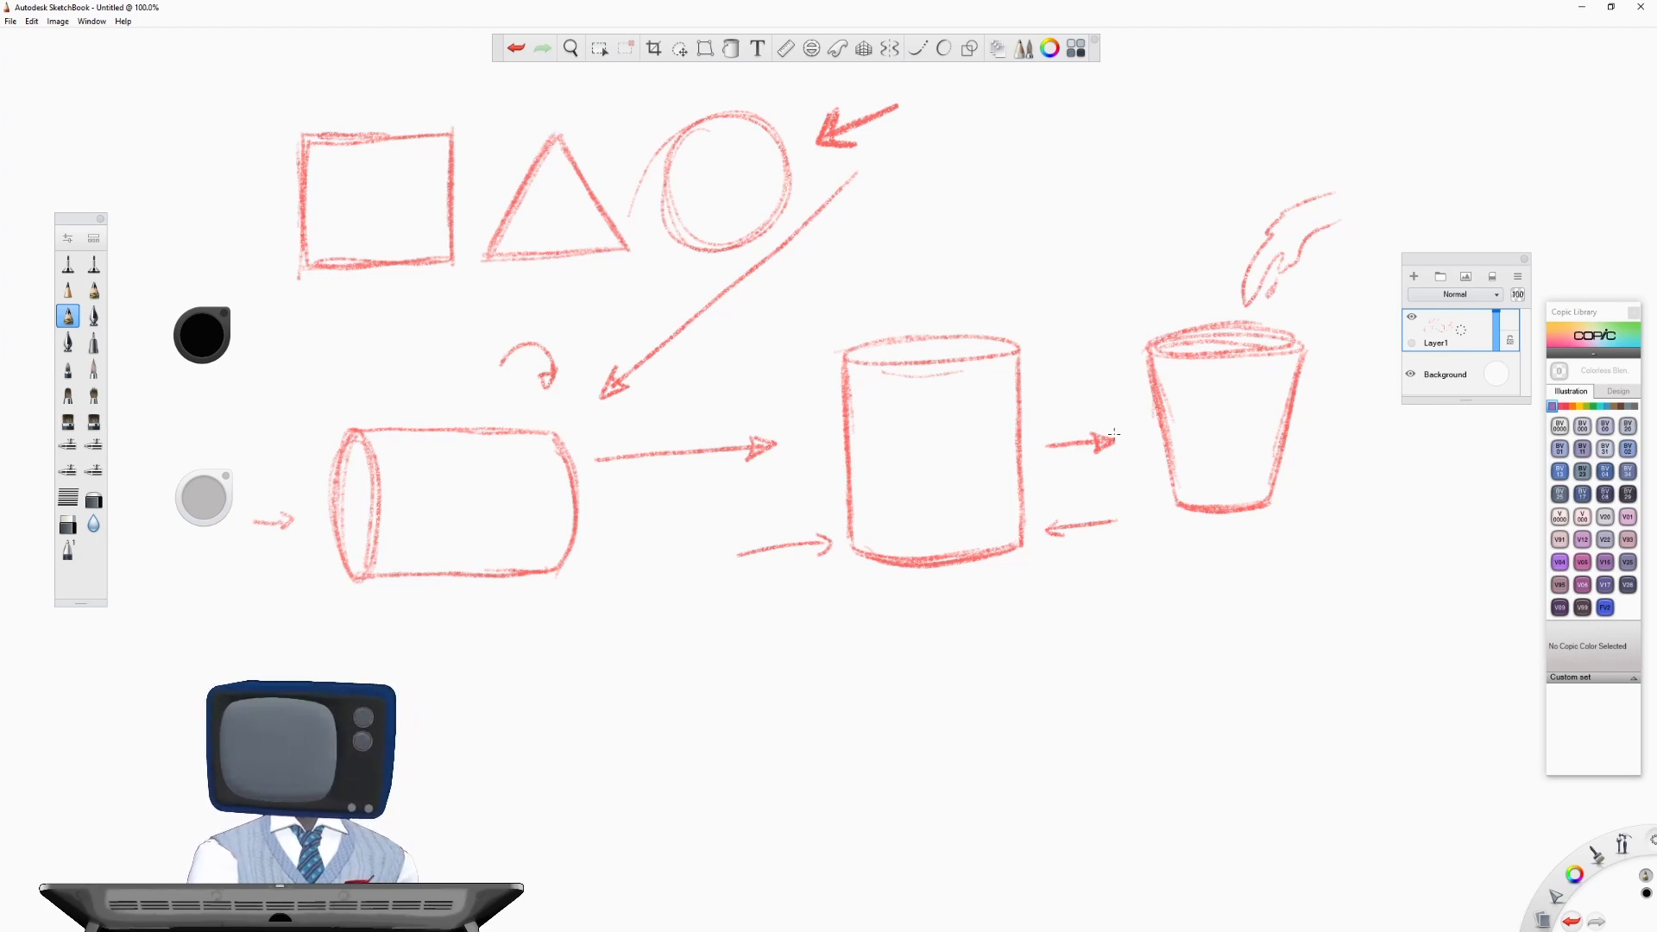
- Erase the lying cylinder's left end and the small arrow beside it, and redraw the end ellipse in pencil, slightly further right
click(71, 526)
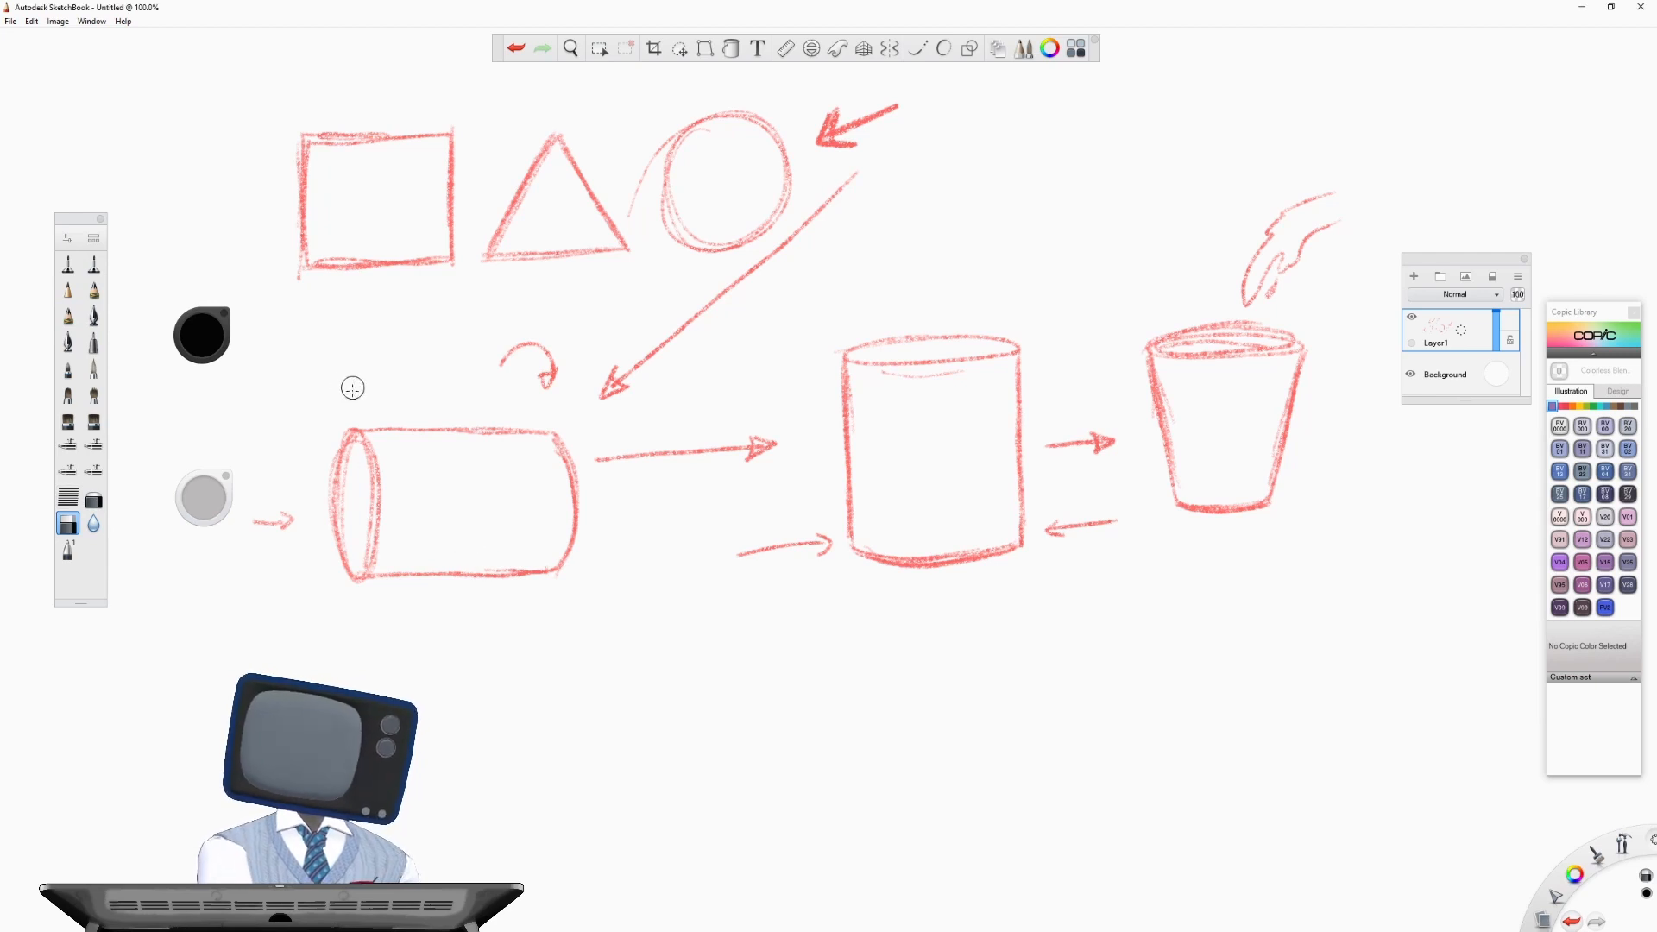
drag(203, 499, 209, 503)
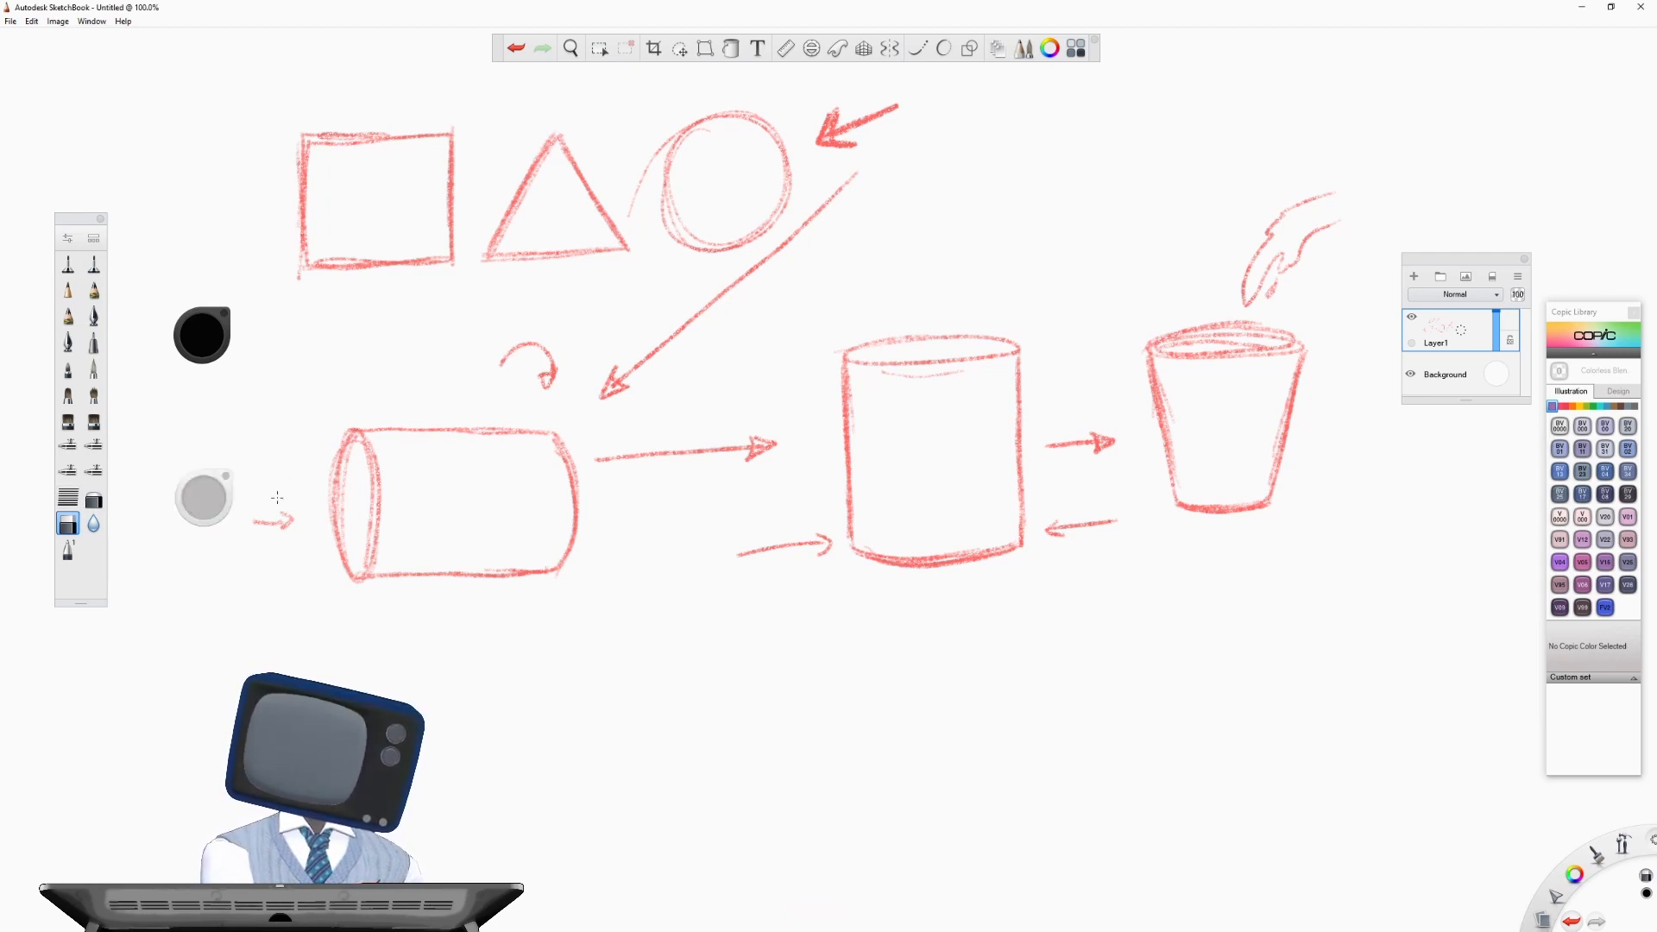
mouse_move(345, 431)
mouse_down()
mouse_move(340, 557)
mouse_move(359, 573)
mouse_move(378, 458)
mouse_up()
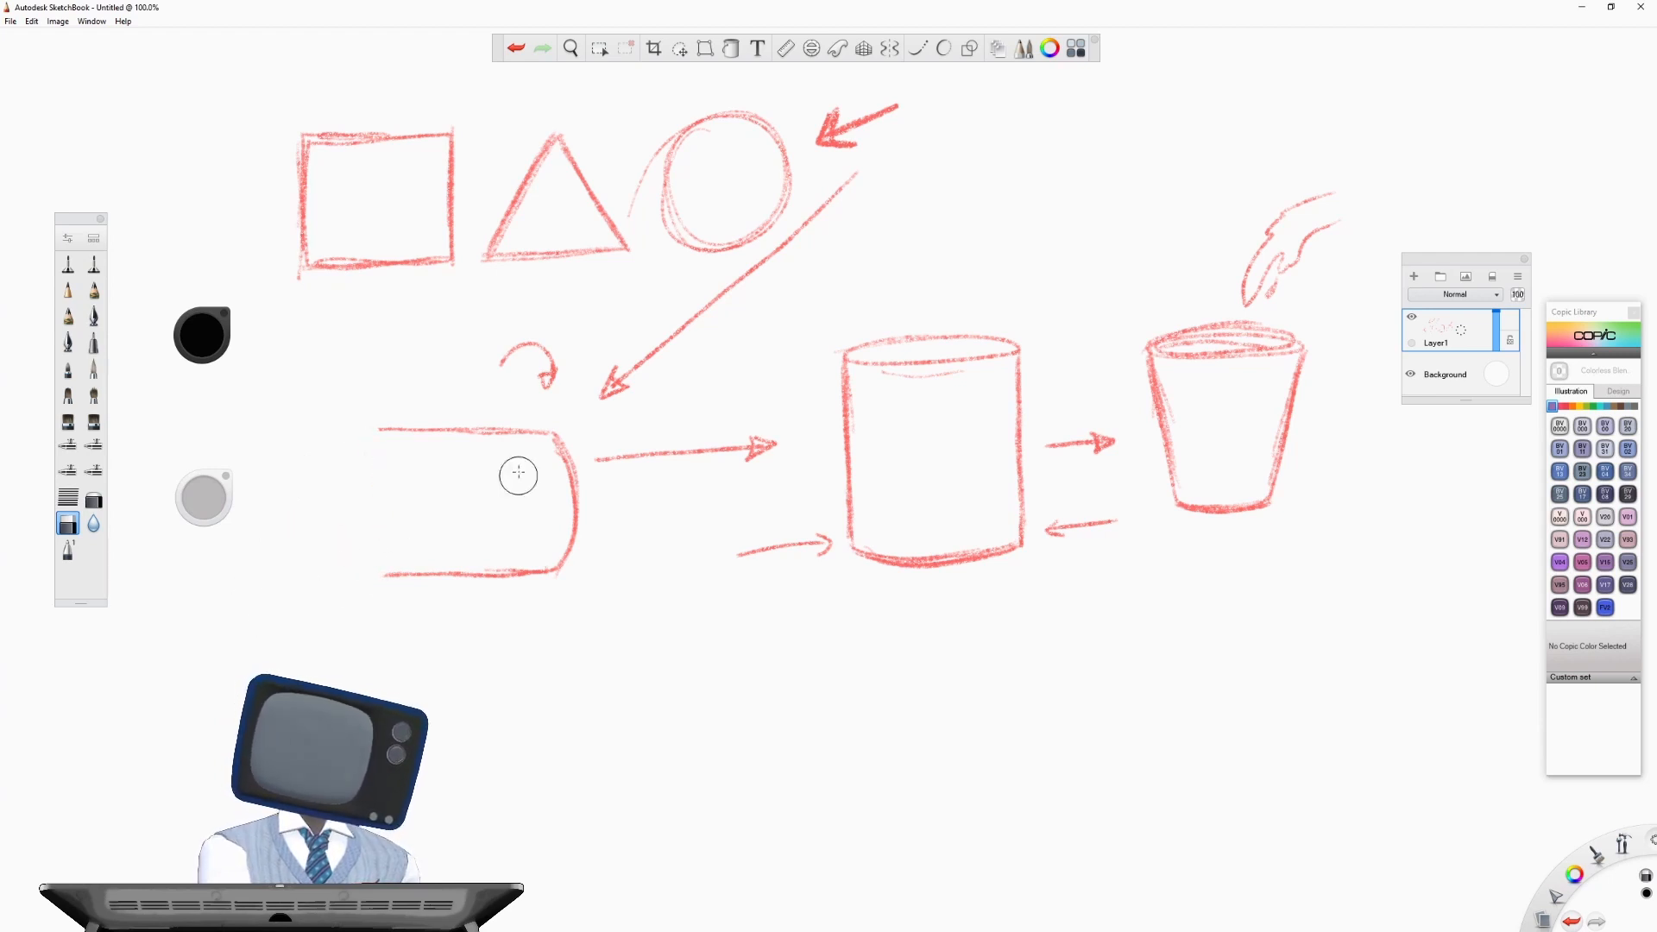
click(69, 316)
mouse_move(378, 434)
mouse_down()
mouse_move(366, 497)
mouse_move(390, 535)
mouse_move(389, 450)
mouse_move(382, 577)
mouse_move(371, 427)
mouse_move(398, 550)
mouse_up()
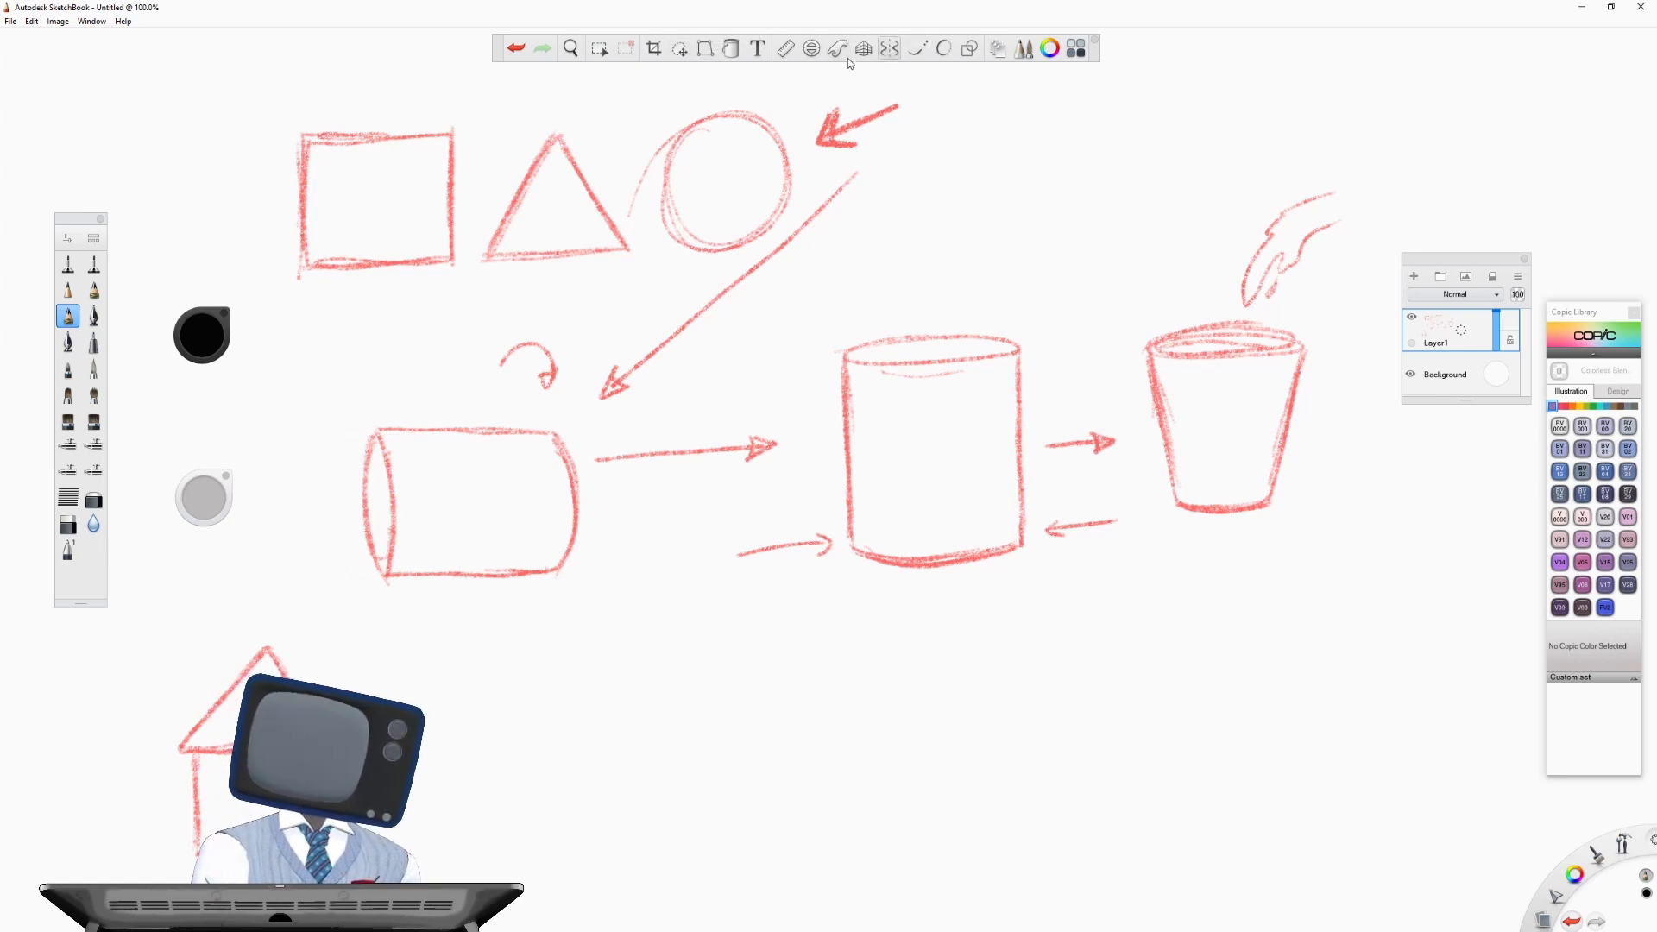
- Lasso the house sketch and move it right so it sits below the lying cylinder, and clear the selection
click(680, 49)
mouse_move(185, 880)
mouse_down()
mouse_move(166, 660)
mouse_move(285, 608)
mouse_move(366, 681)
mouse_up()
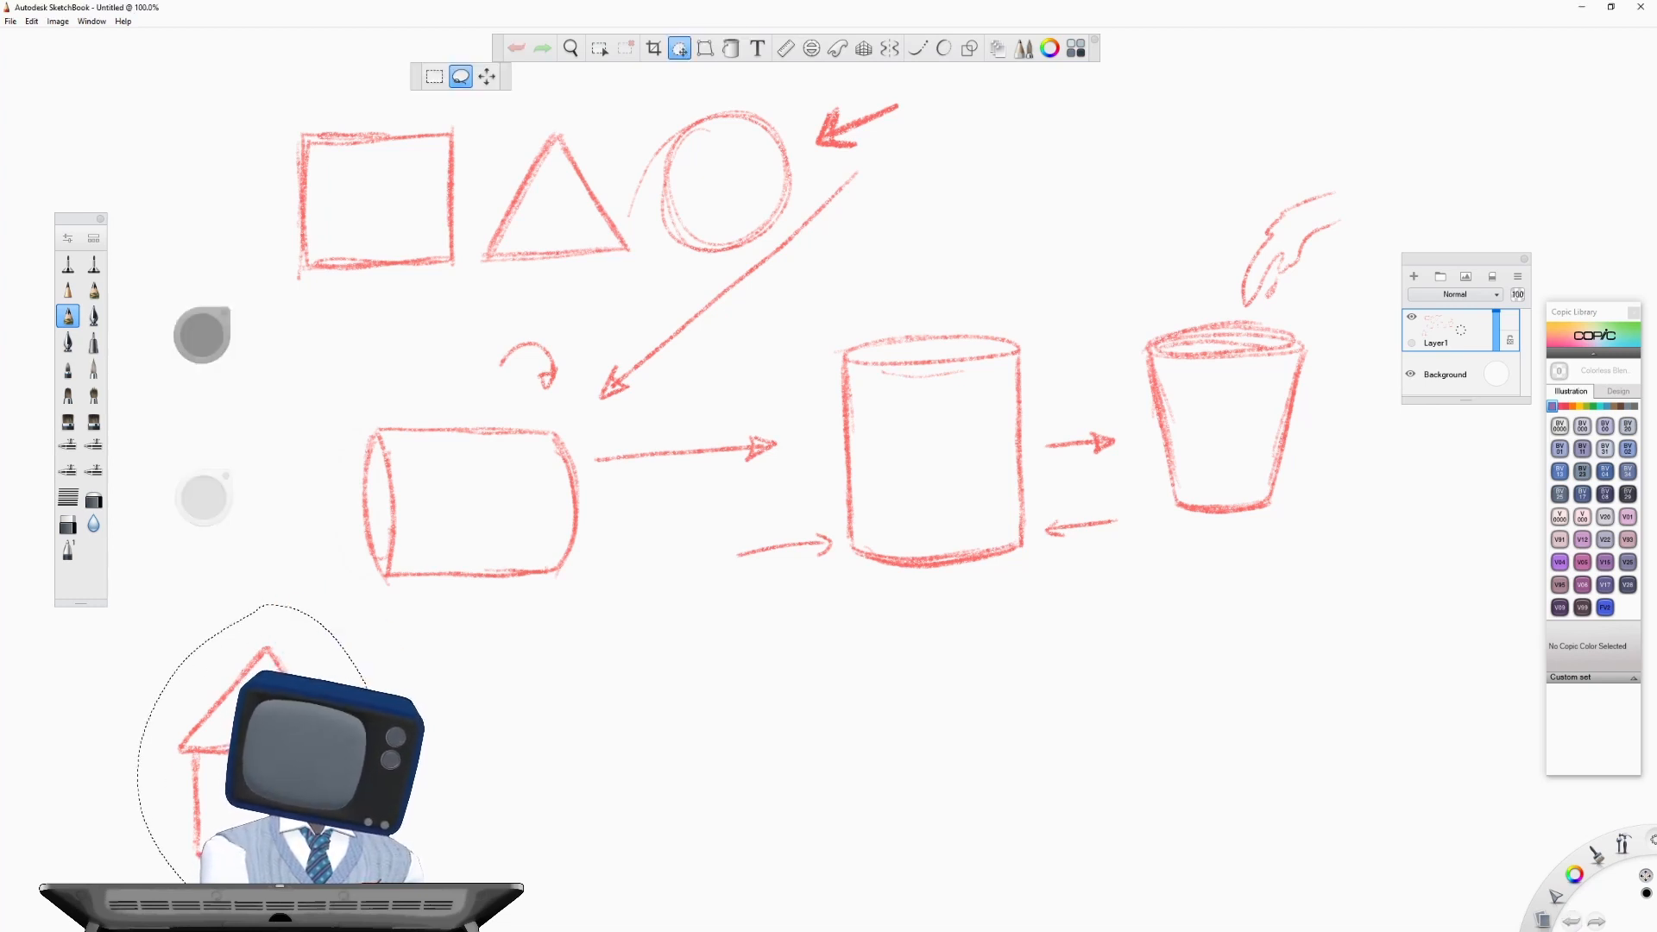
mouse_move(268, 751)
mouse_down()
mouse_move(595, 744)
mouse_move(556, 745)
mouse_move(598, 711)
mouse_up()
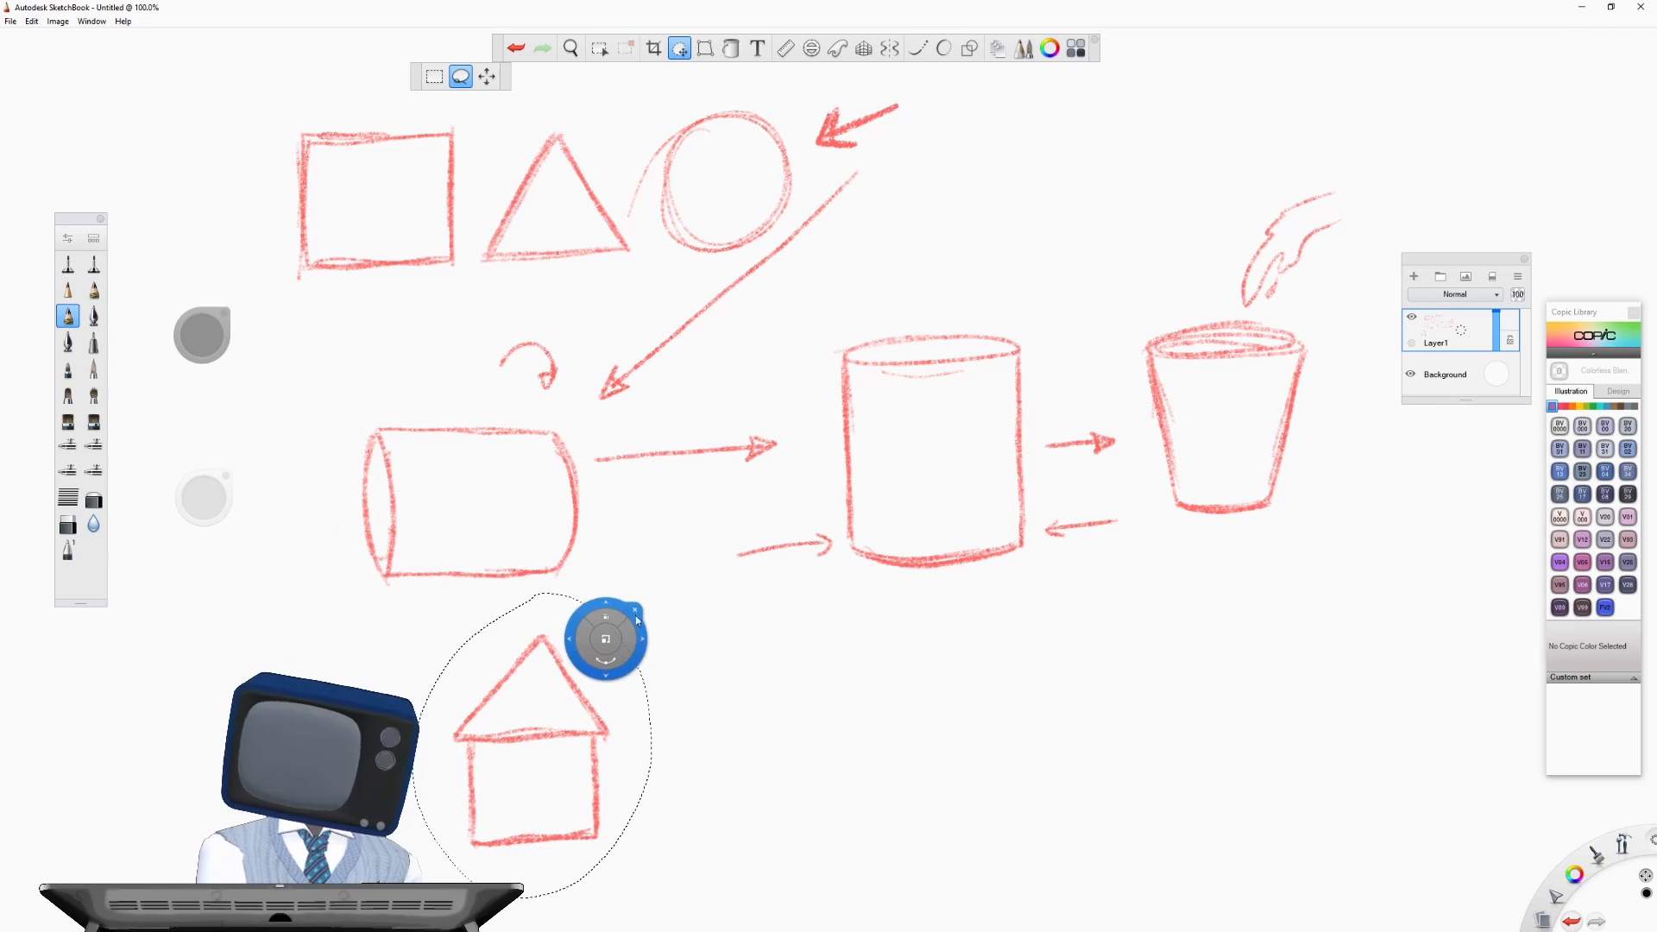
click(631, 609)
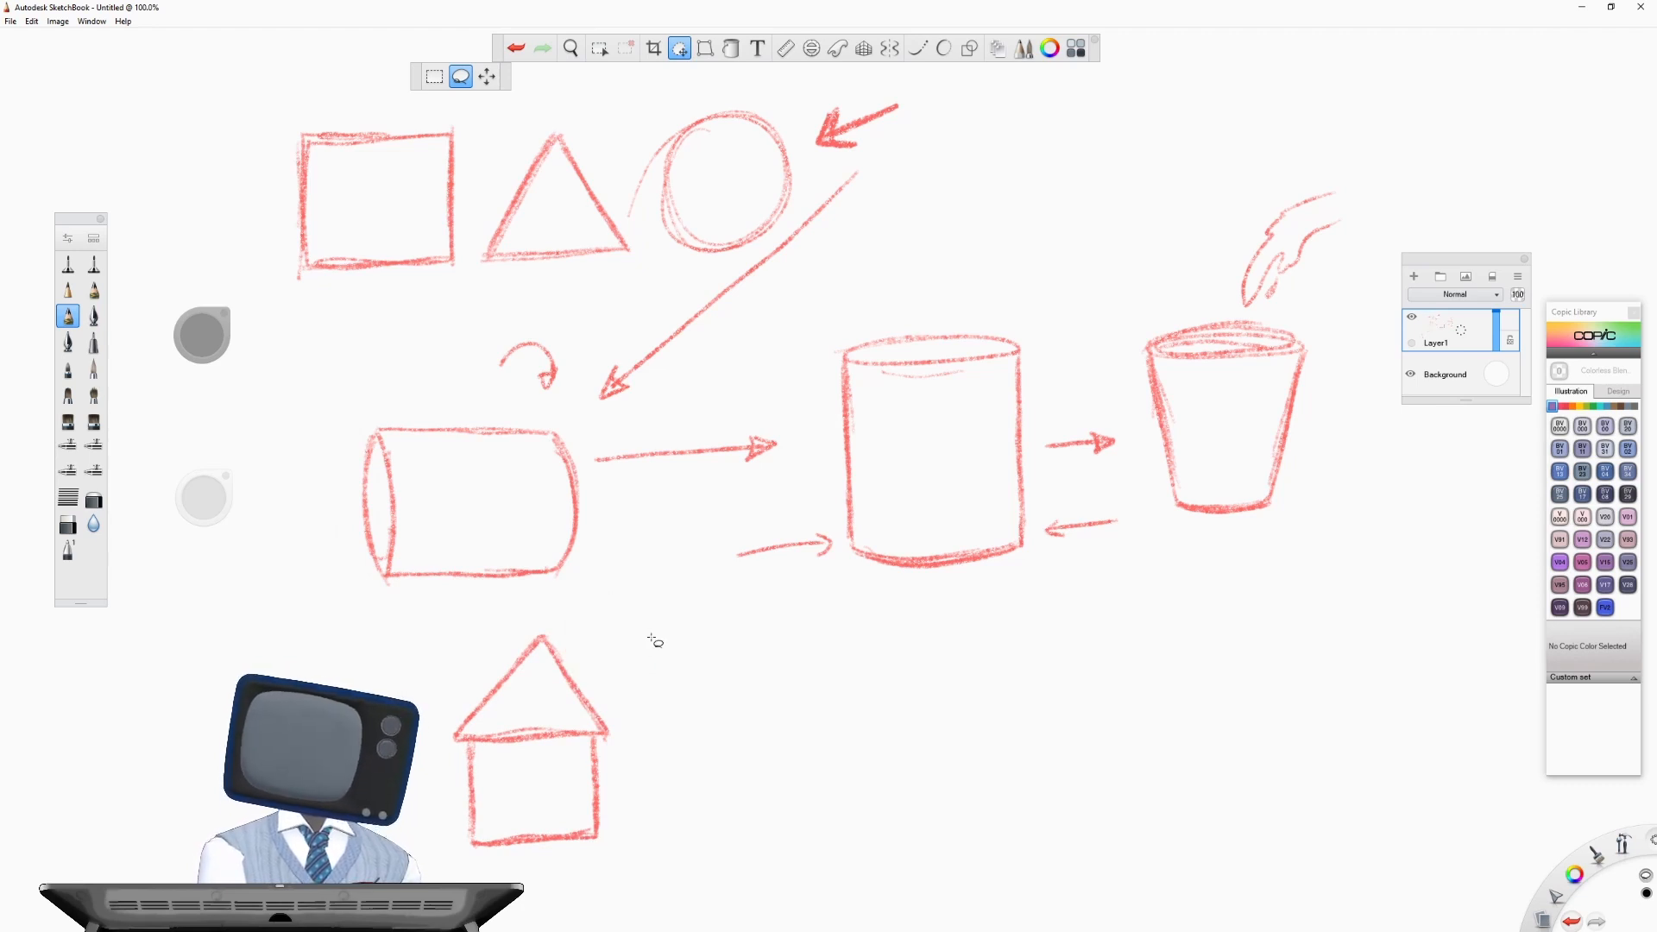
drag(457, 739, 559, 641)
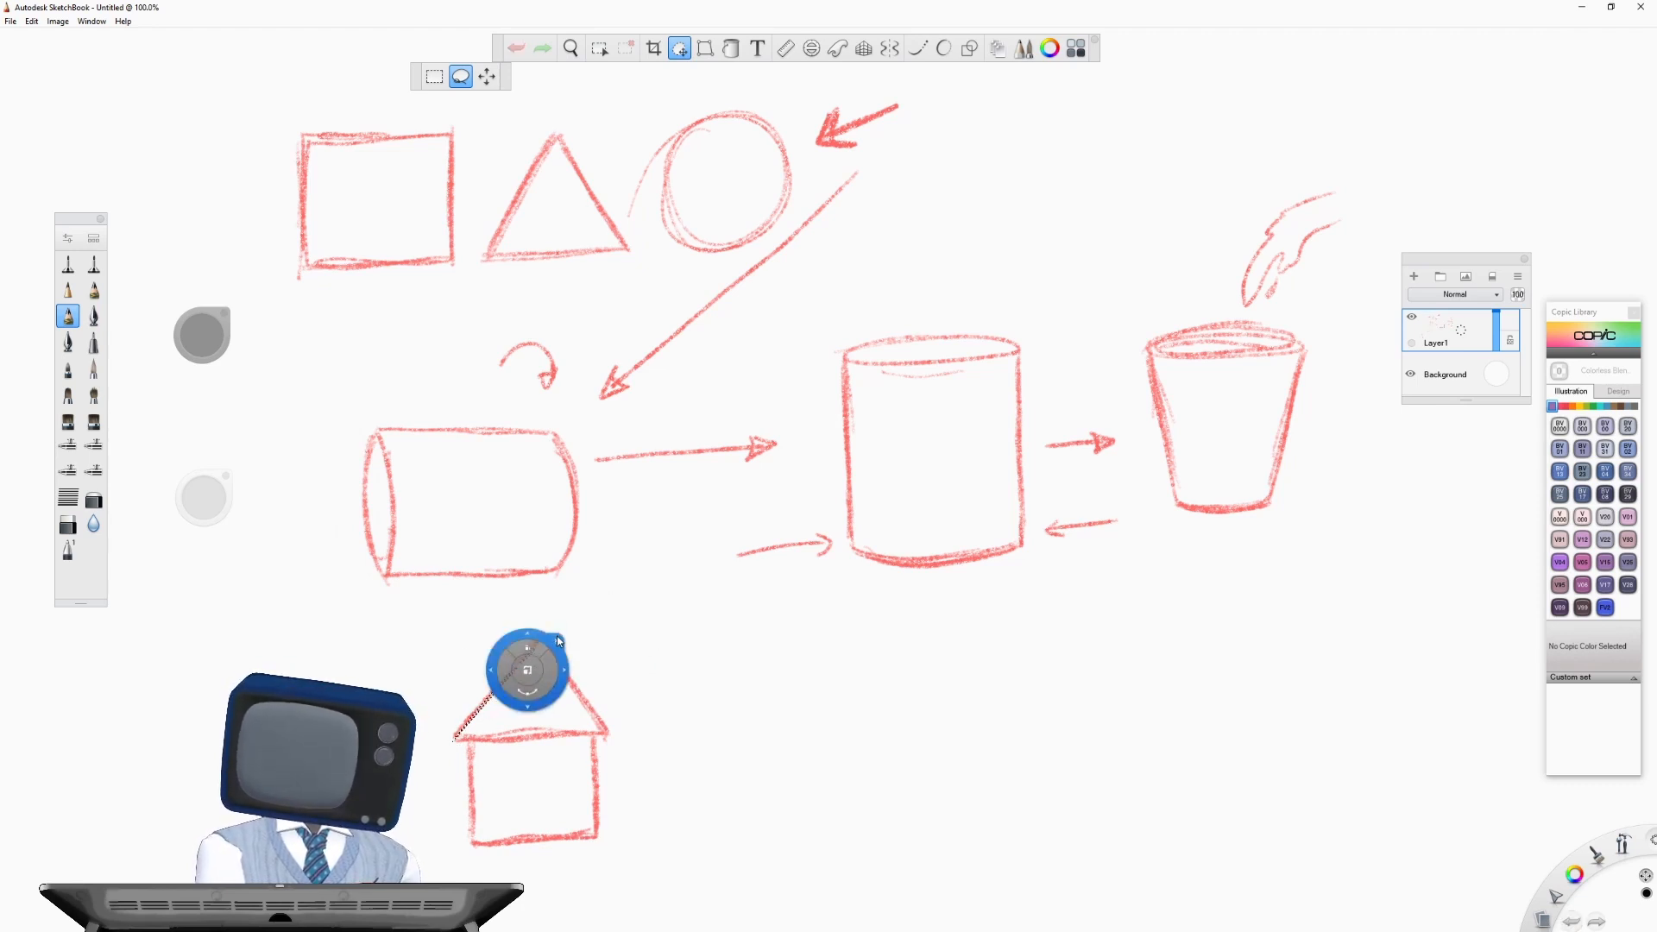
click(559, 642)
- Reinforce the house's triangular roof and square walls with additional pencil strokes
click(67, 316)
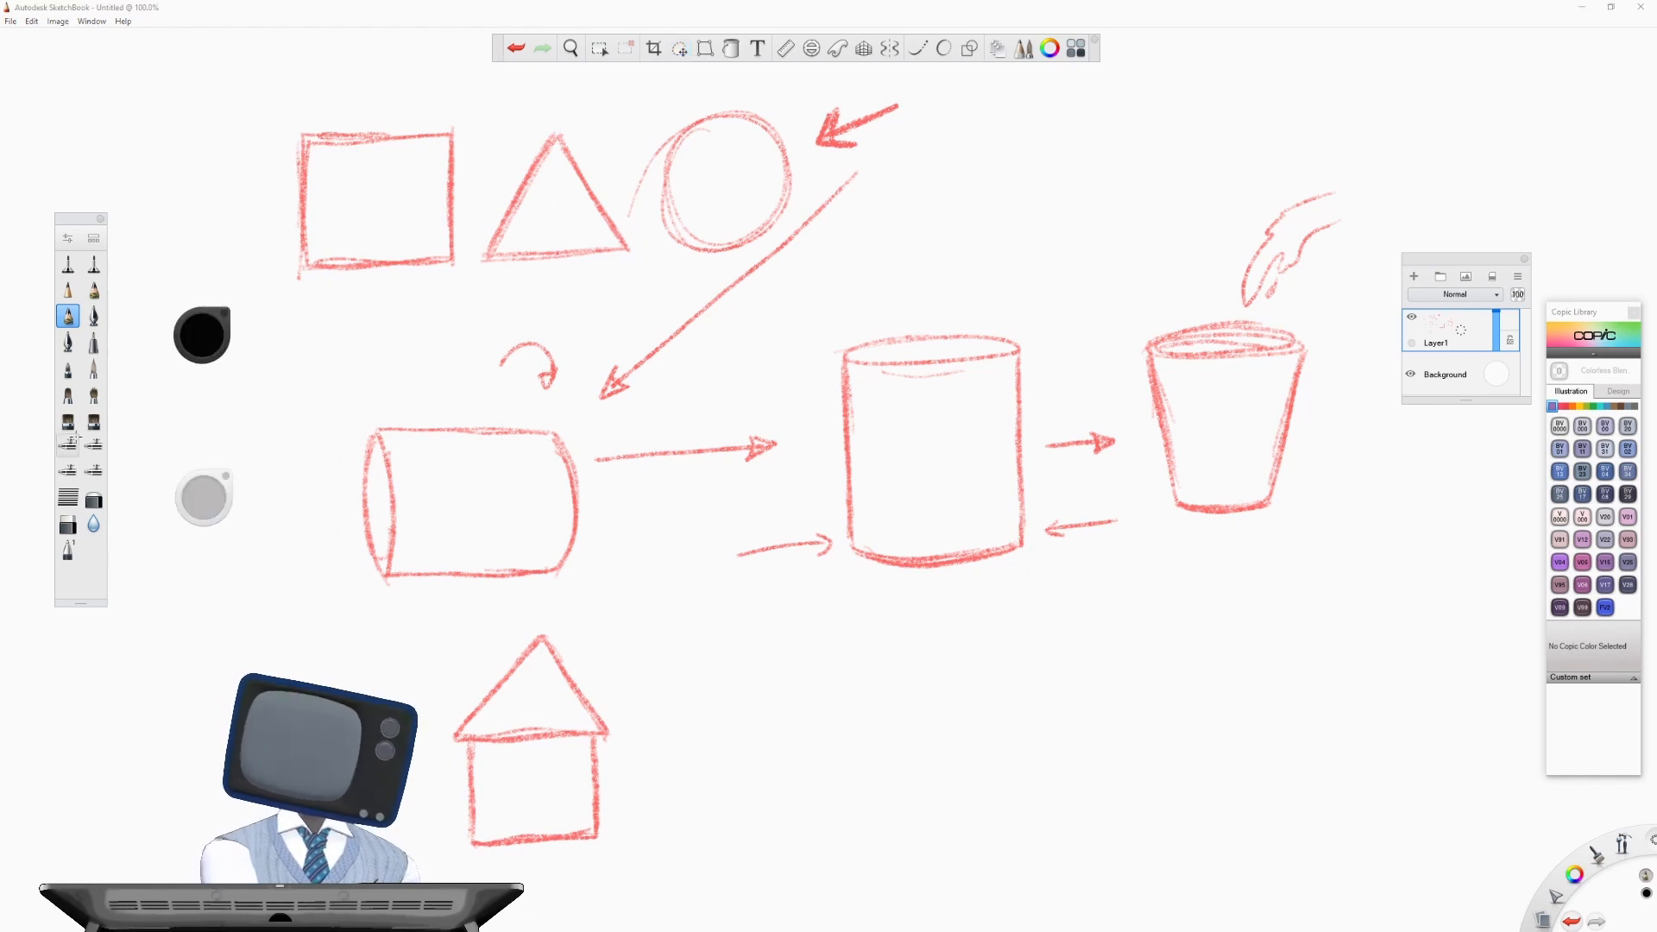
drag(540, 625, 458, 734)
drag(543, 628, 606, 734)
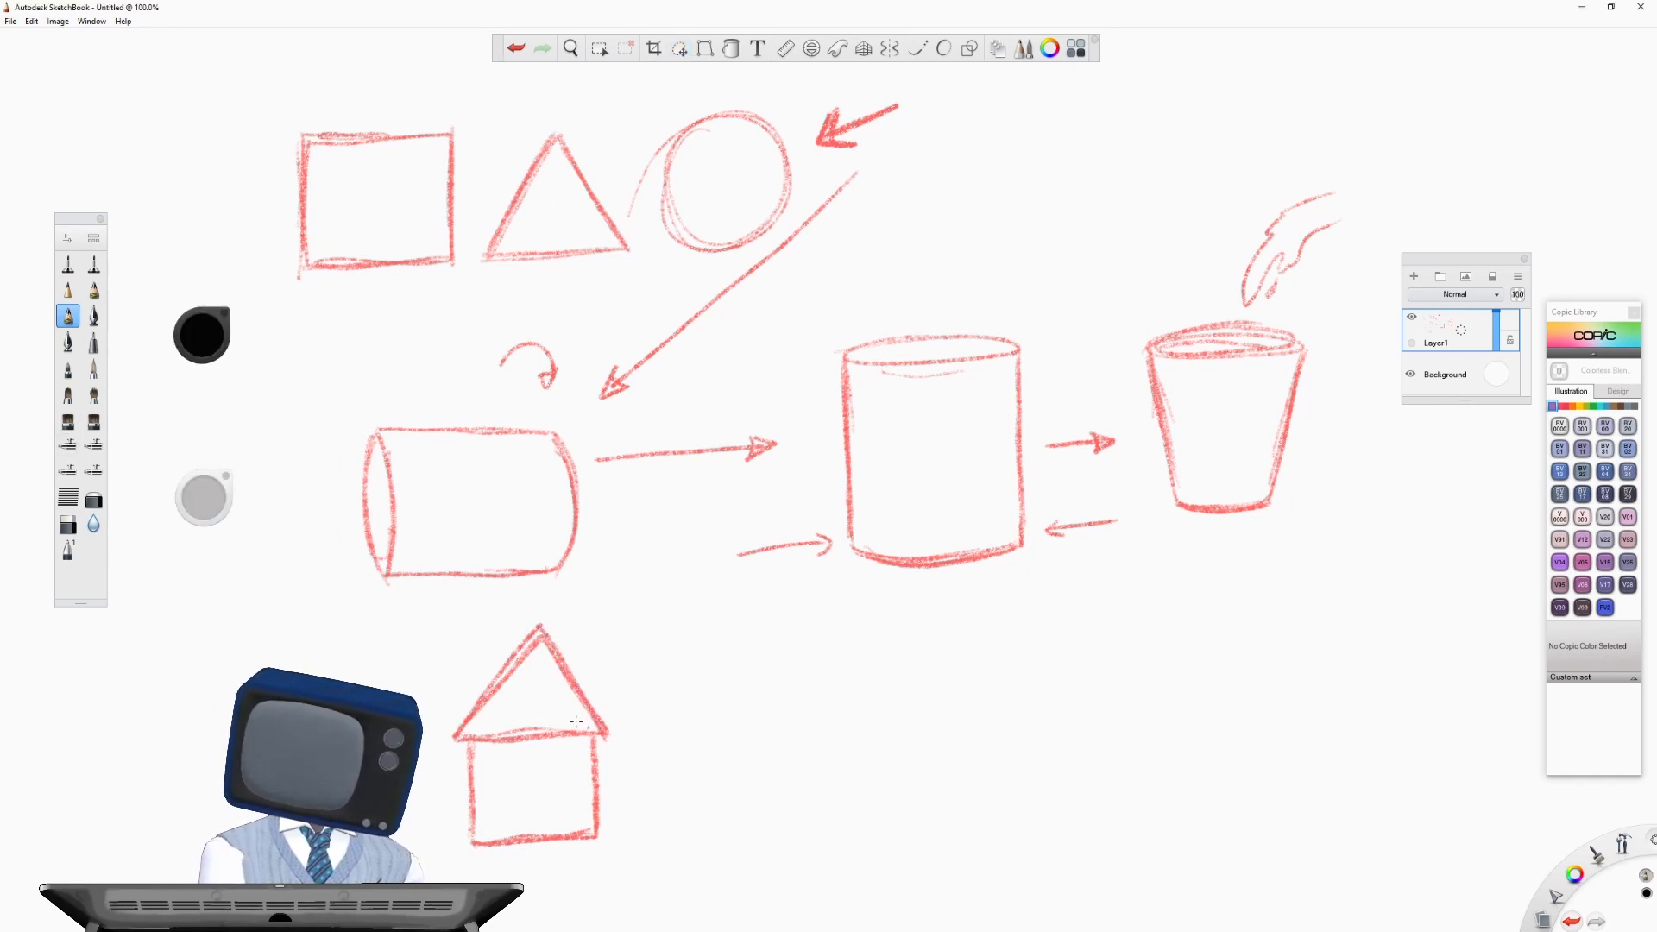
drag(459, 739, 608, 731)
mouse_move(474, 744)
mouse_down()
mouse_move(476, 844)
mouse_move(582, 840)
mouse_move(597, 734)
mouse_up()
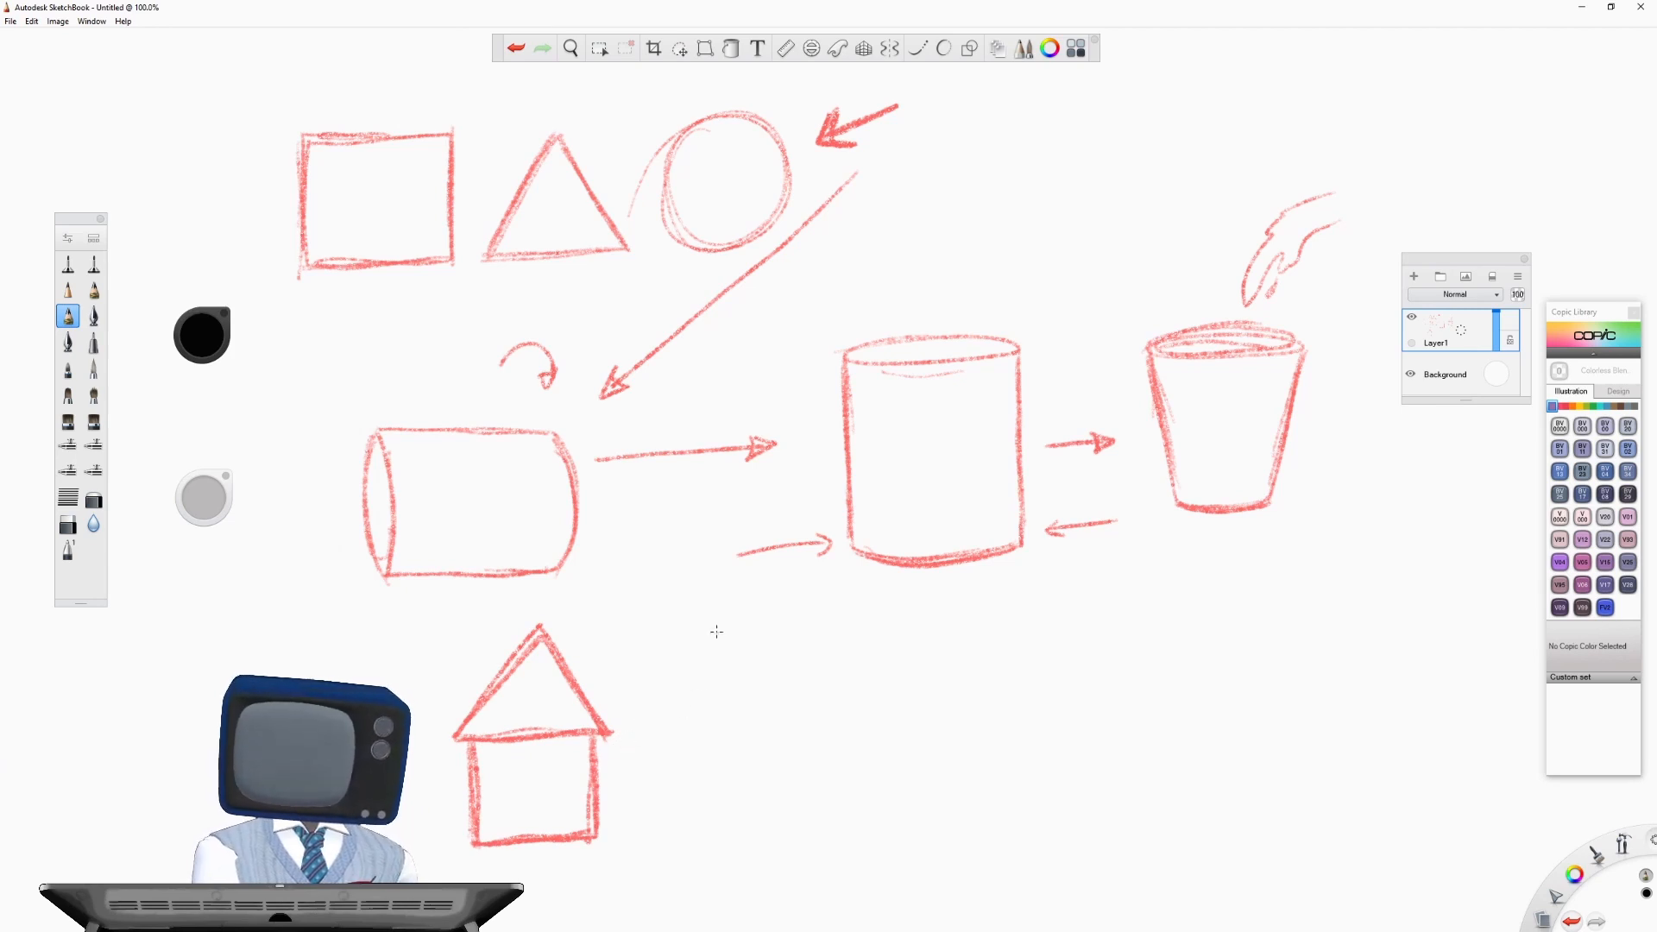
- Sketch an ice-cream-cone figure to the right of the house, with a circle resting on an upside-down triangle
mouse_move(715, 621)
mouse_down()
mouse_move(688, 691)
mouse_move(706, 628)
mouse_move(795, 663)
mouse_move(701, 635)
mouse_up()
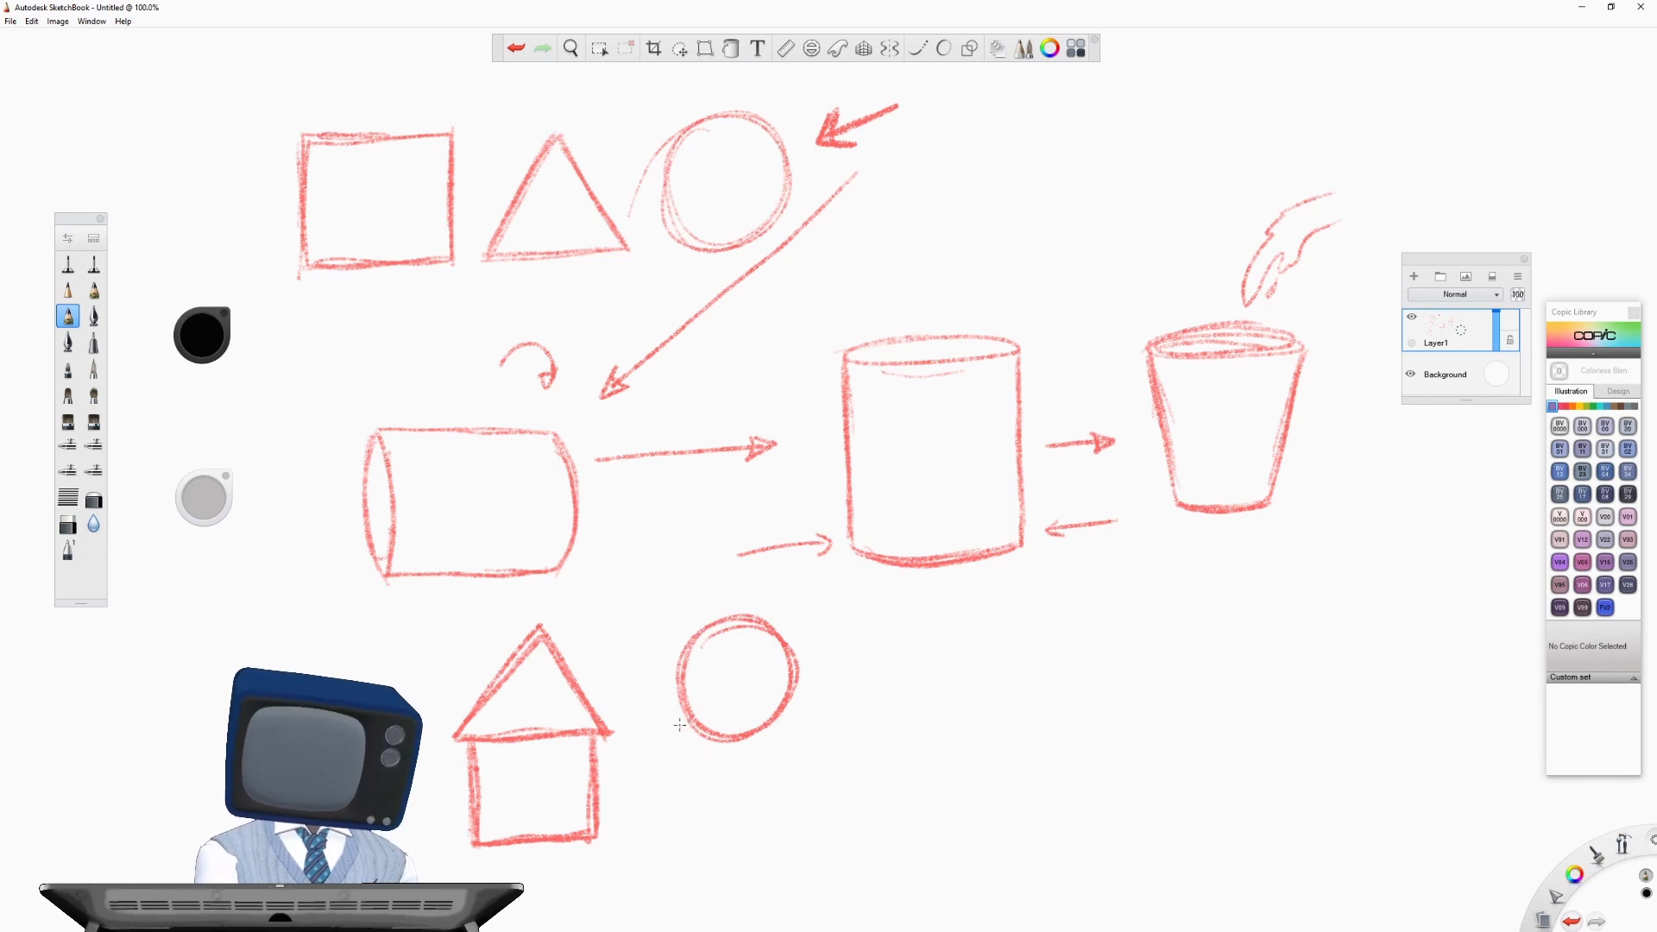
drag(681, 725, 793, 723)
mouse_move(682, 729)
mouse_down()
mouse_move(753, 826)
mouse_move(749, 850)
mouse_move(797, 729)
mouse_move(747, 840)
mouse_move(794, 731)
mouse_move(717, 794)
mouse_move(678, 732)
mouse_move(732, 855)
mouse_move(790, 731)
mouse_up()
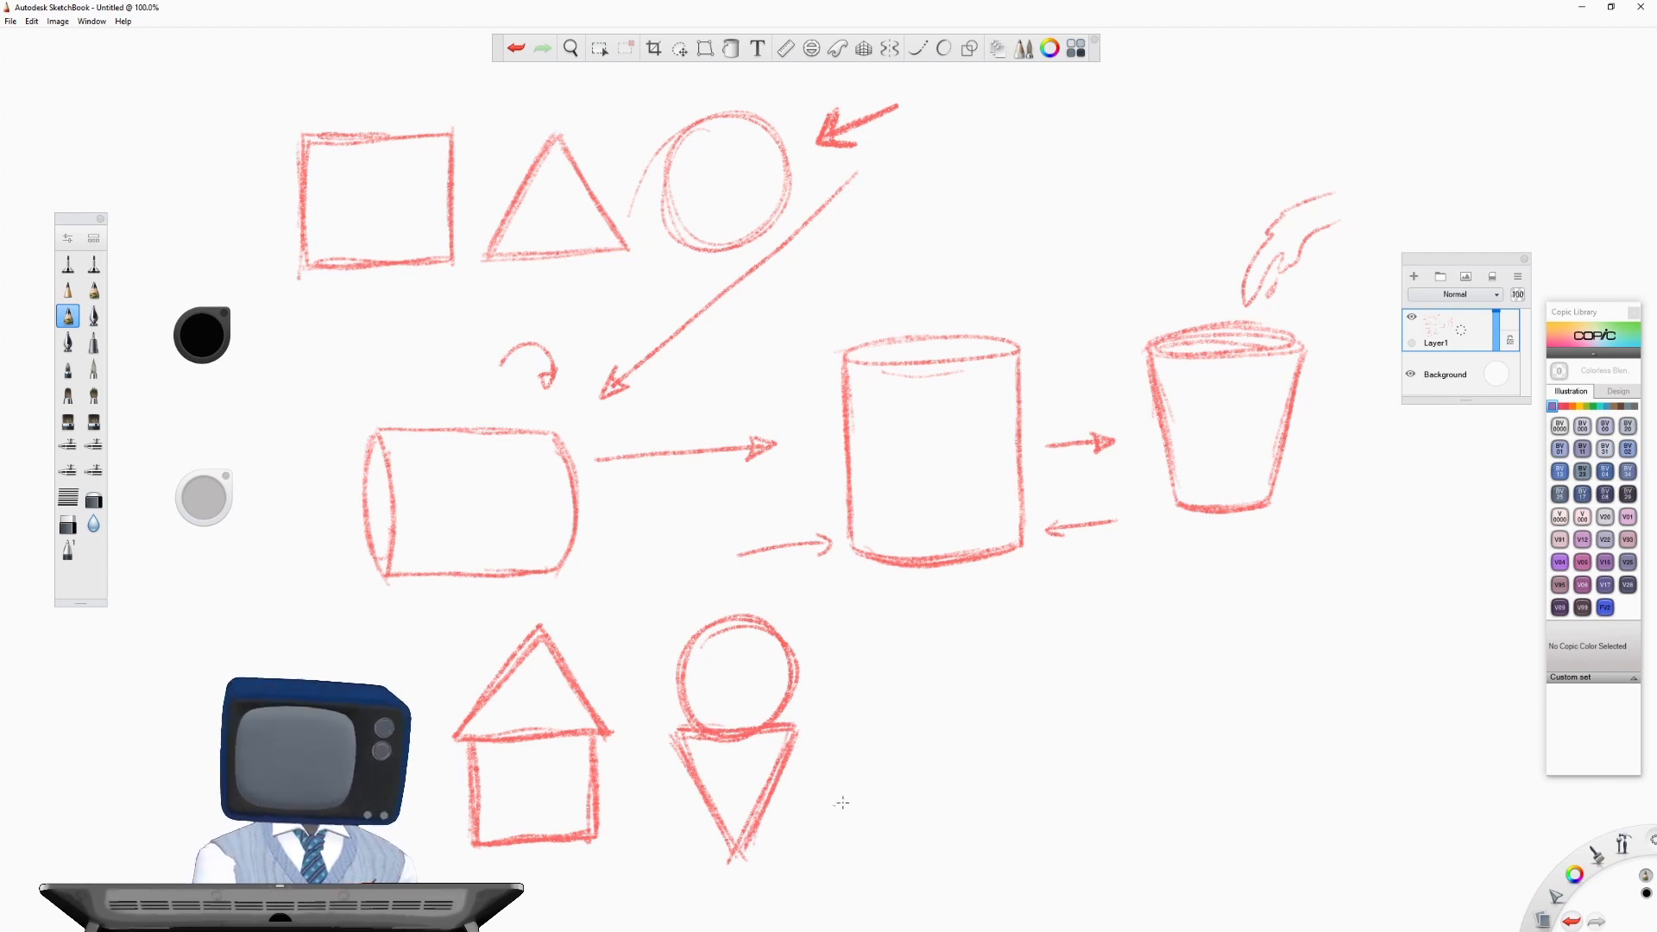
- Sketch a tall narrow triangle overlapping a small circle at its base, to the right of the circle-and-triangle figure
mouse_move(866, 761)
mouse_down()
mouse_move(937, 794)
mouse_move(915, 751)
mouse_move(863, 747)
mouse_move(889, 628)
mouse_move(927, 760)
mouse_up()
drag(890, 642, 935, 771)
mouse_move(894, 633)
mouse_down()
mouse_move(894, 771)
mouse_move(850, 775)
mouse_move(935, 775)
mouse_up()
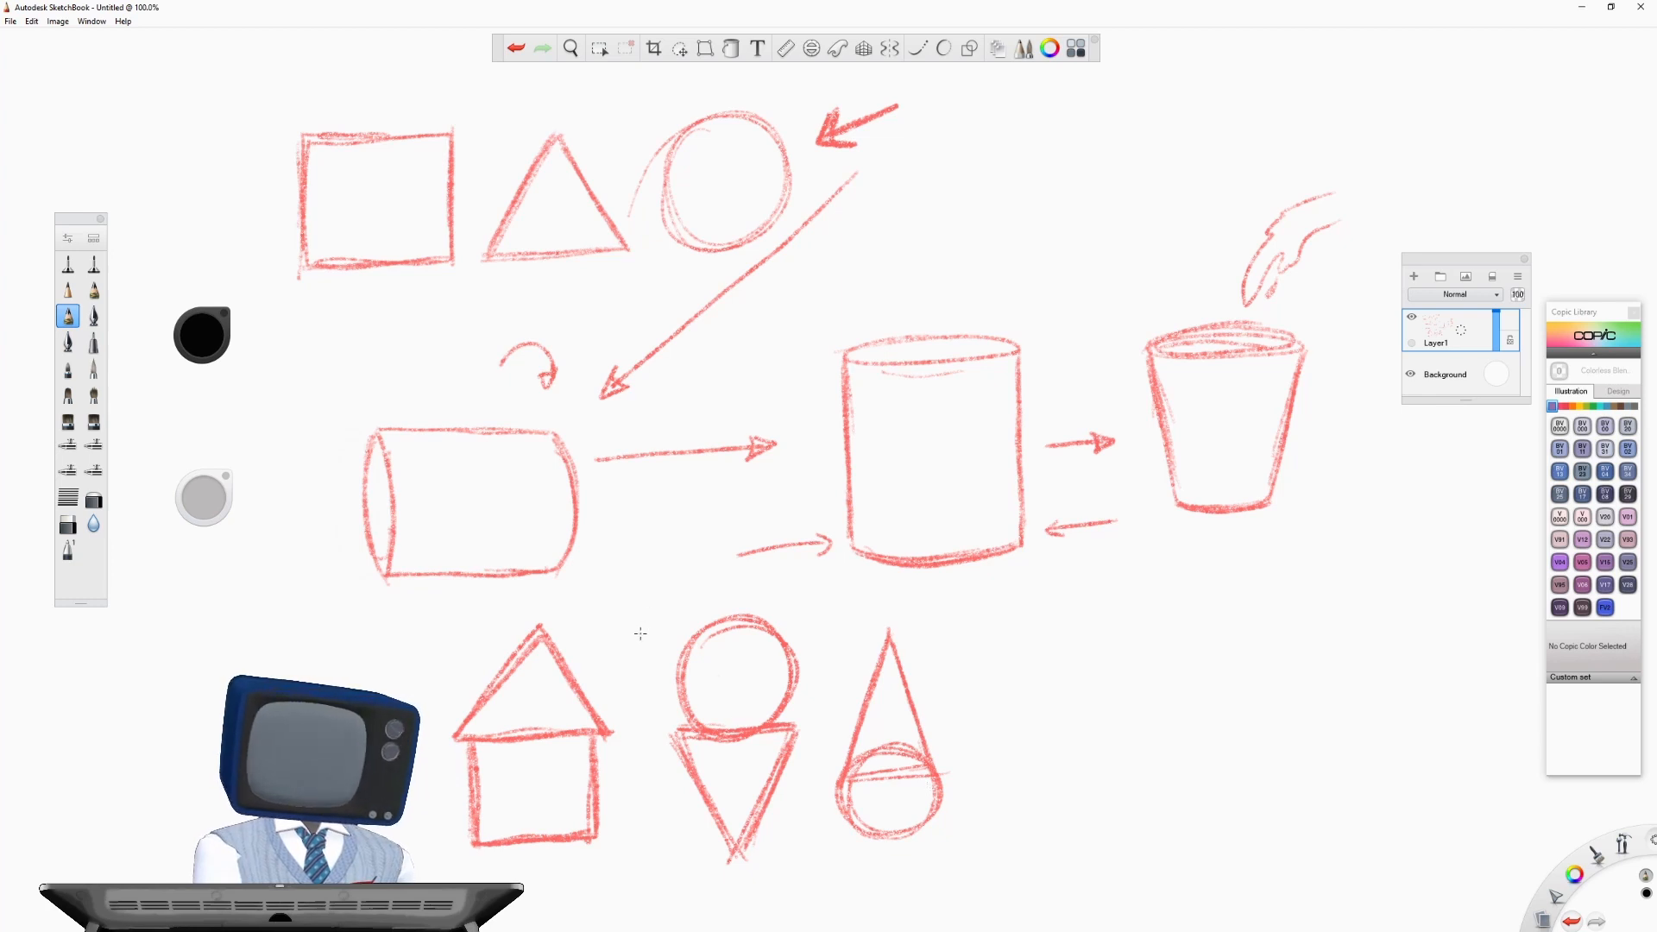
- Draw an arrow pointing at the ice-cream-cone figure, and sketch a person's circle head, two-triangle torso and round shoulder and hip joints on the far right
drag(642, 637, 656, 637)
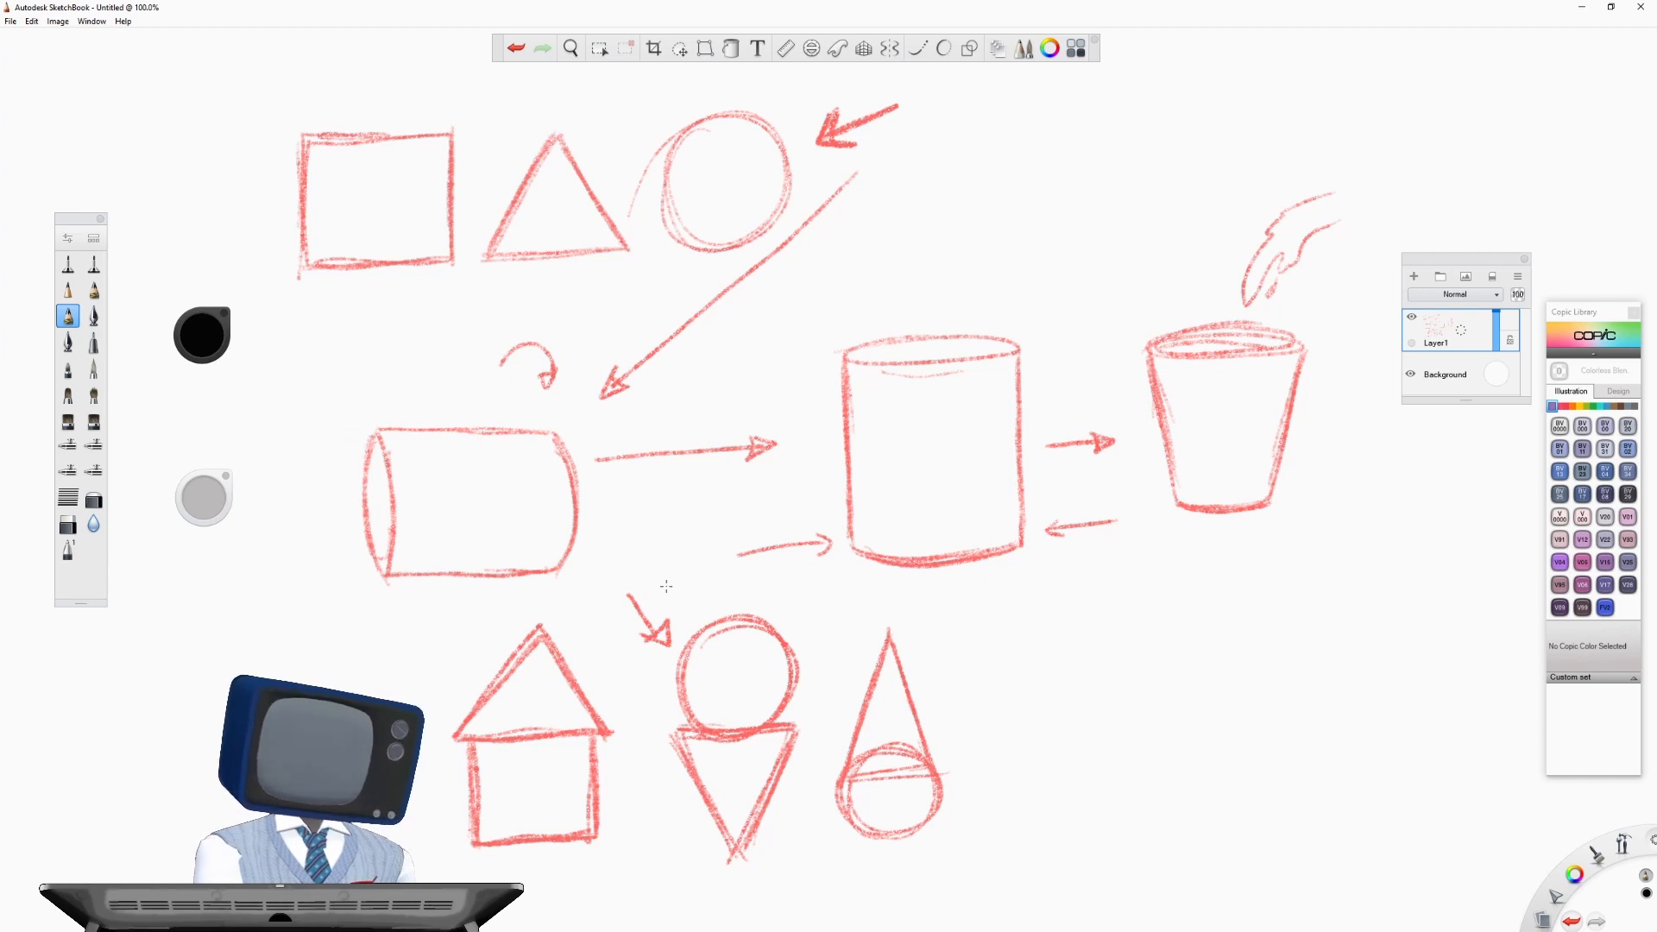
mouse_move(1065, 594)
mouse_down()
mouse_move(1106, 609)
mouse_move(1070, 585)
mouse_move(1048, 614)
mouse_move(1077, 695)
mouse_move(1109, 643)
mouse_move(1083, 699)
mouse_up()
drag(1110, 642, 1086, 699)
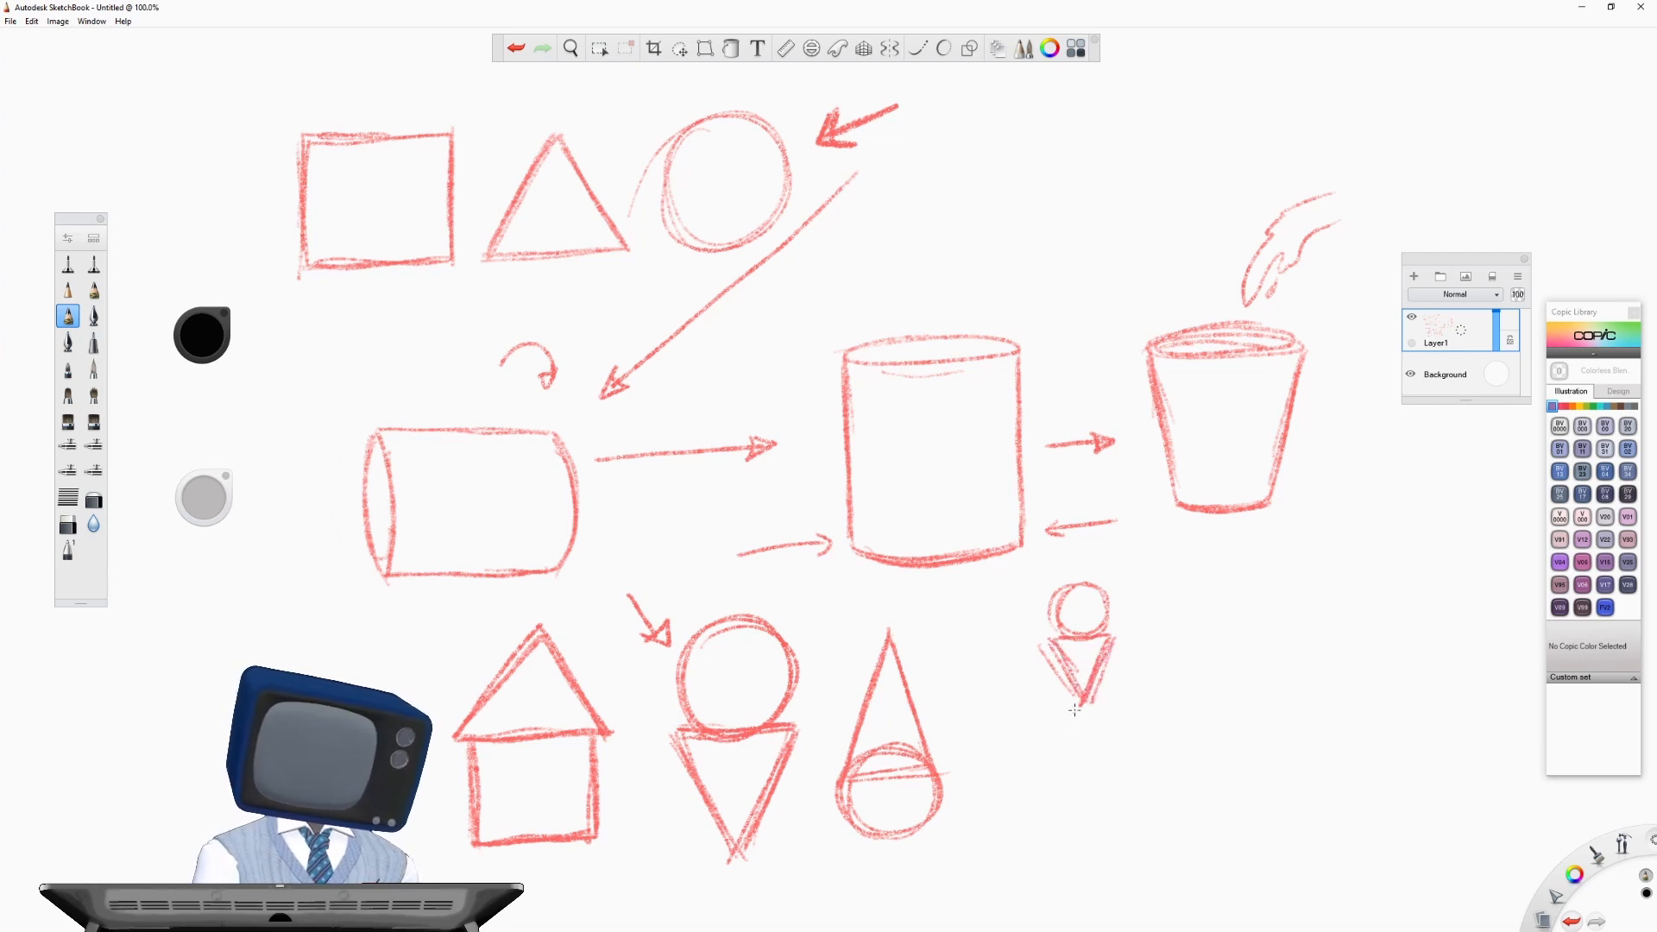
drag(1077, 687, 1064, 738)
drag(1063, 739, 1116, 735)
mouse_move(1092, 679)
mouse_down()
mouse_move(1122, 734)
mouse_move(1058, 743)
mouse_up()
mouse_move(1112, 635)
mouse_down()
mouse_move(1114, 649)
mouse_move(1123, 638)
mouse_move(1044, 639)
mouse_up()
mouse_move(1126, 729)
mouse_down()
mouse_move(1115, 748)
mouse_move(1127, 734)
mouse_move(1070, 734)
mouse_up()
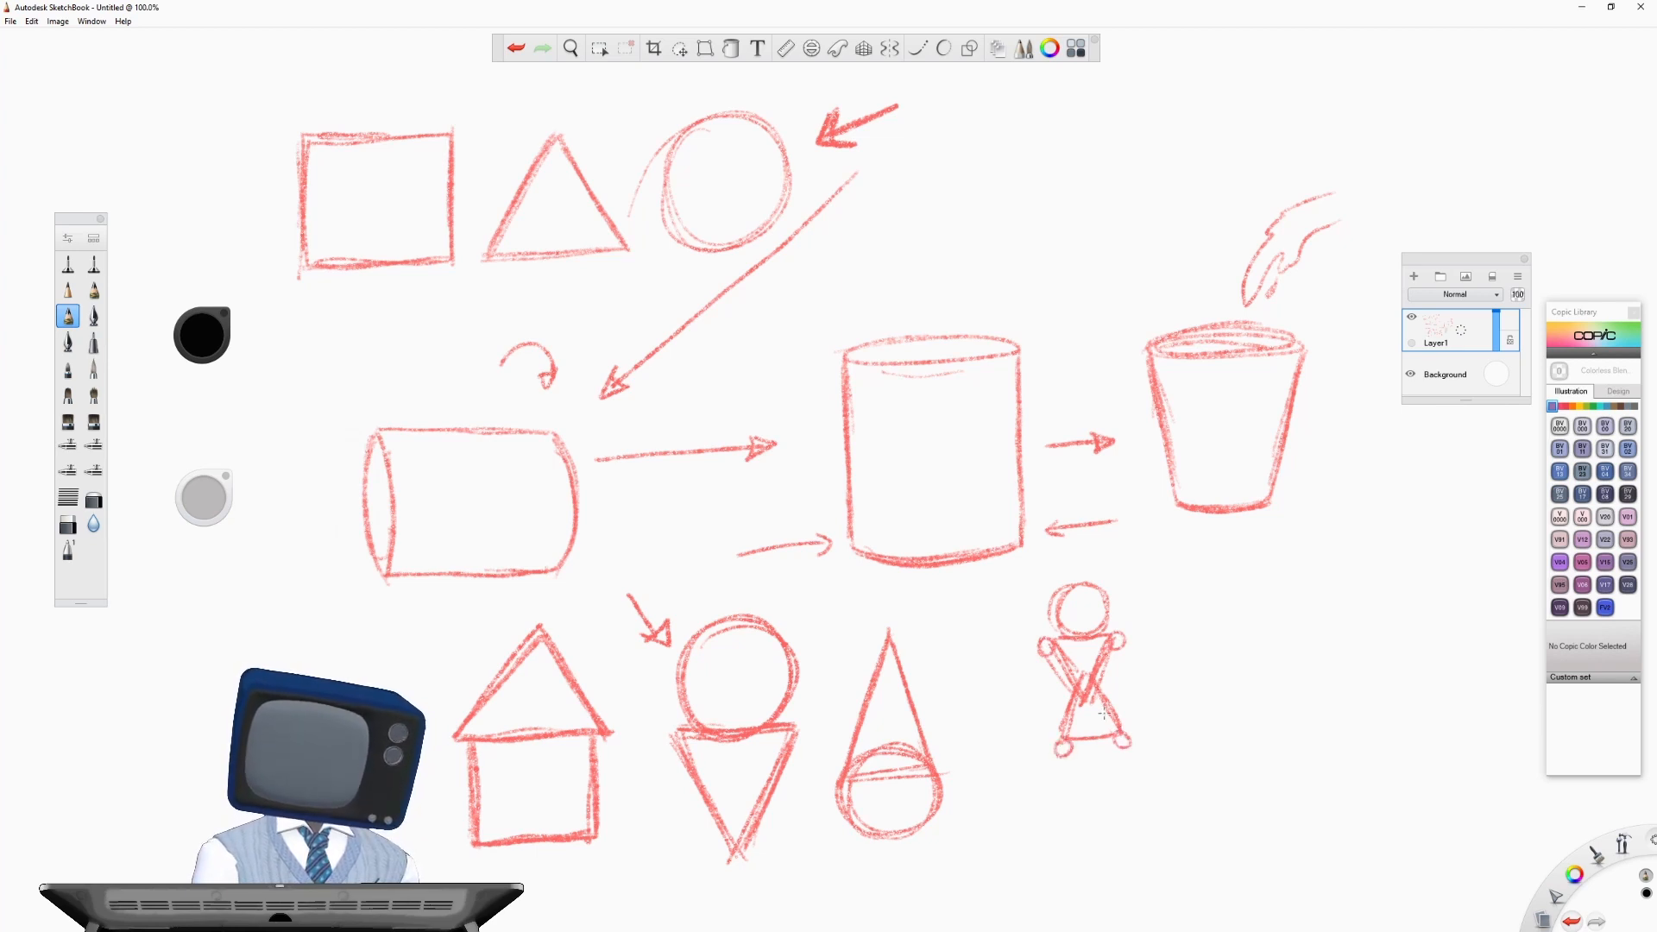
- Add straight-line arms and legs from the figure's joints, ending the legs in small rectangular feet
drag(1044, 649, 1011, 751)
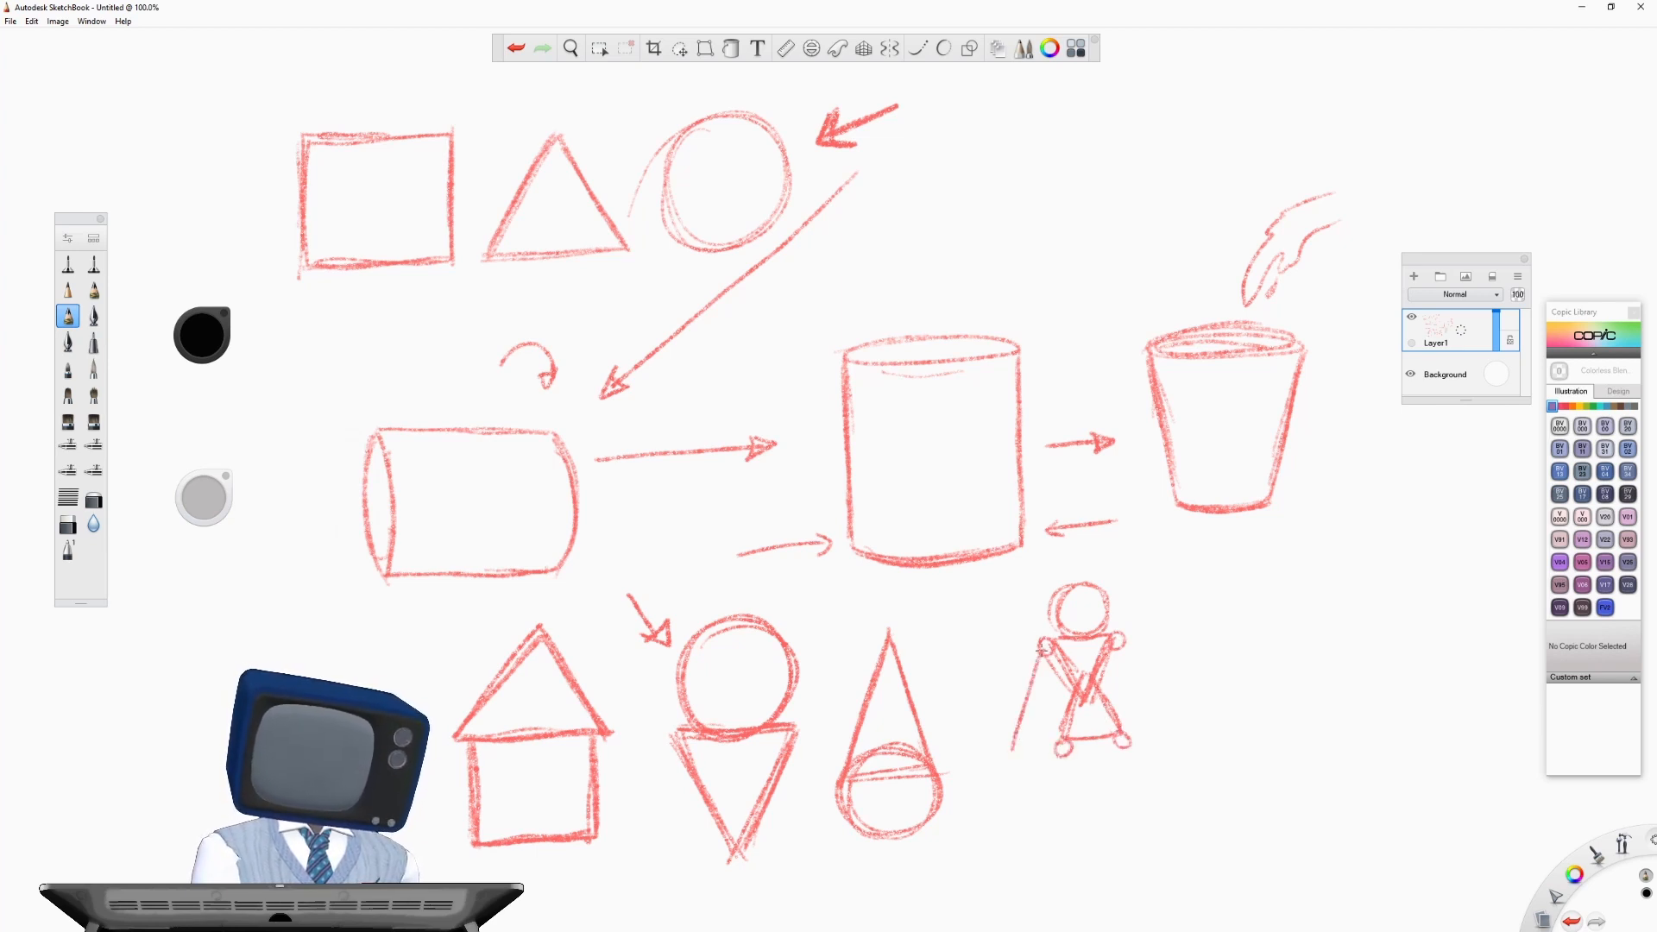
drag(1122, 643, 1169, 721)
drag(1067, 749, 1047, 849)
drag(1124, 748, 1166, 842)
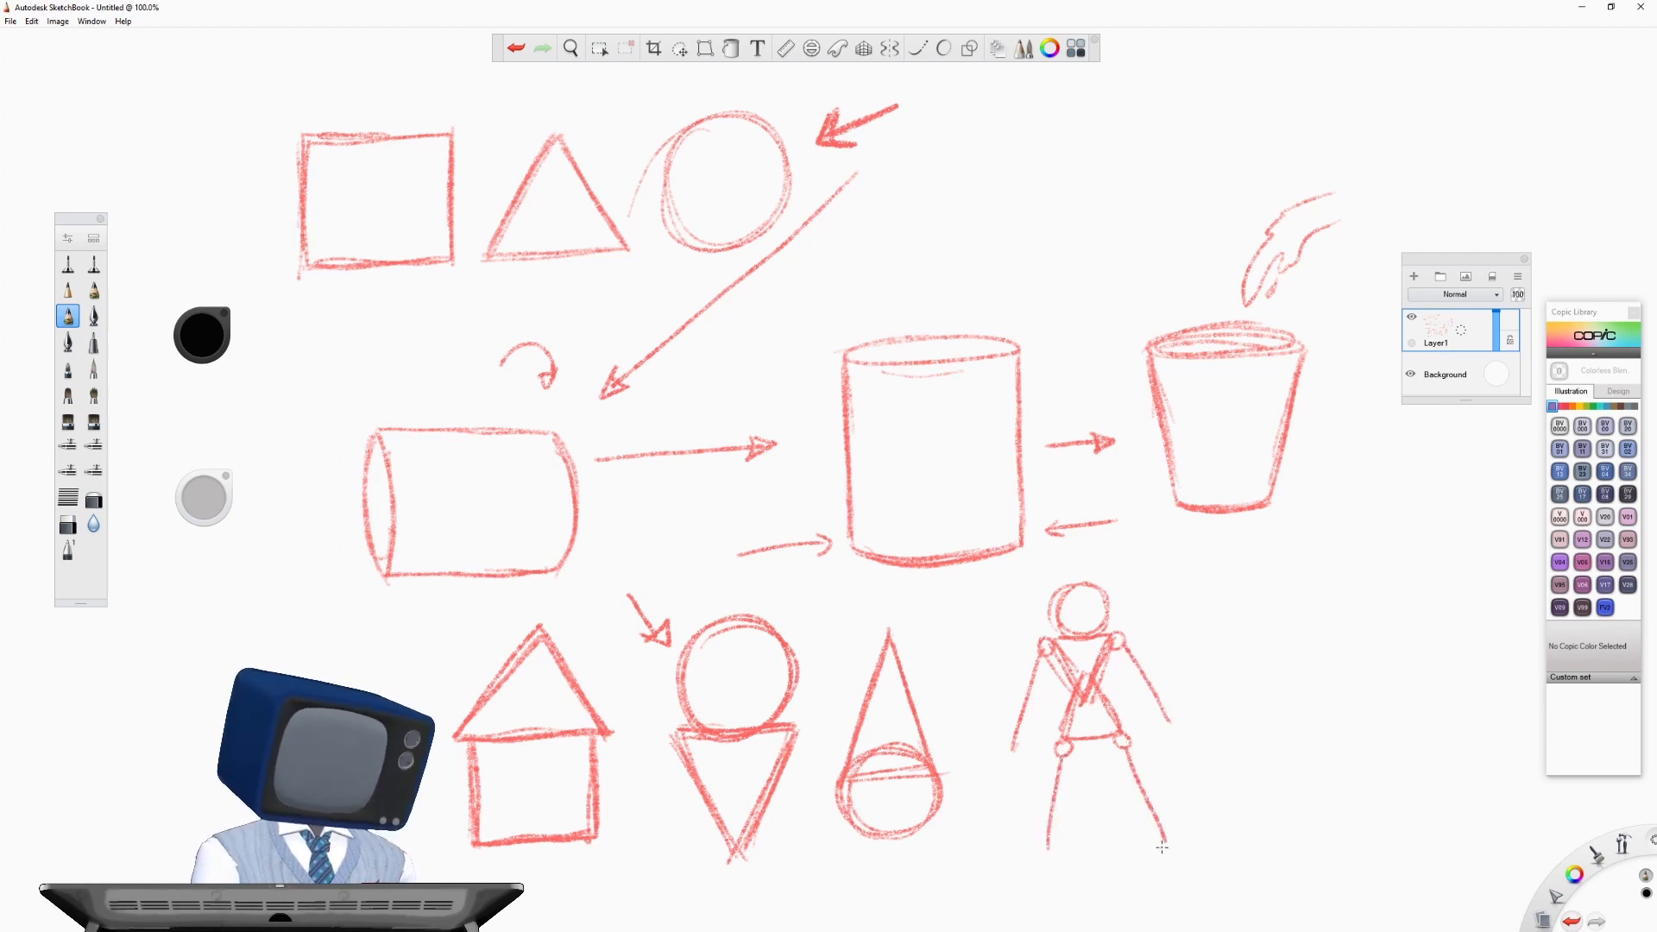
mouse_move(1164, 842)
mouse_down()
mouse_move(1198, 838)
mouse_move(1023, 863)
mouse_move(1061, 860)
mouse_up()
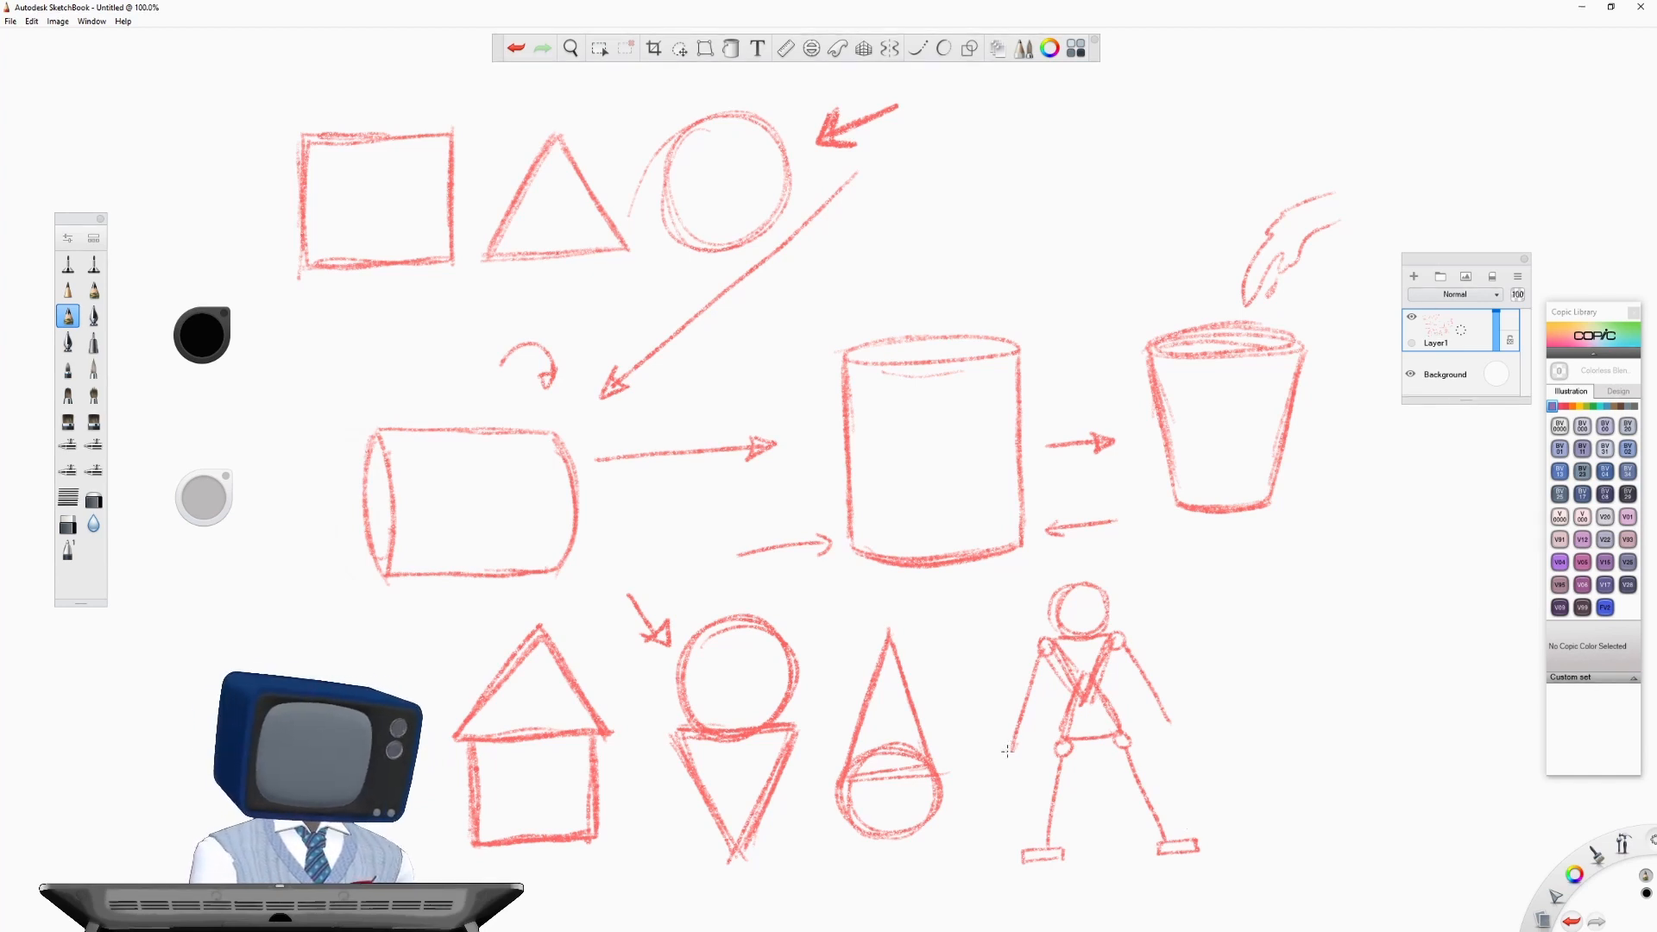
- Give the figure circular hands with short finger lines and draw a smiling face on its head
drag(1013, 740, 1018, 738)
mouse_move(1174, 718)
mouse_down()
mouse_move(1155, 735)
mouse_move(1163, 753)
mouse_move(1183, 744)
mouse_up()
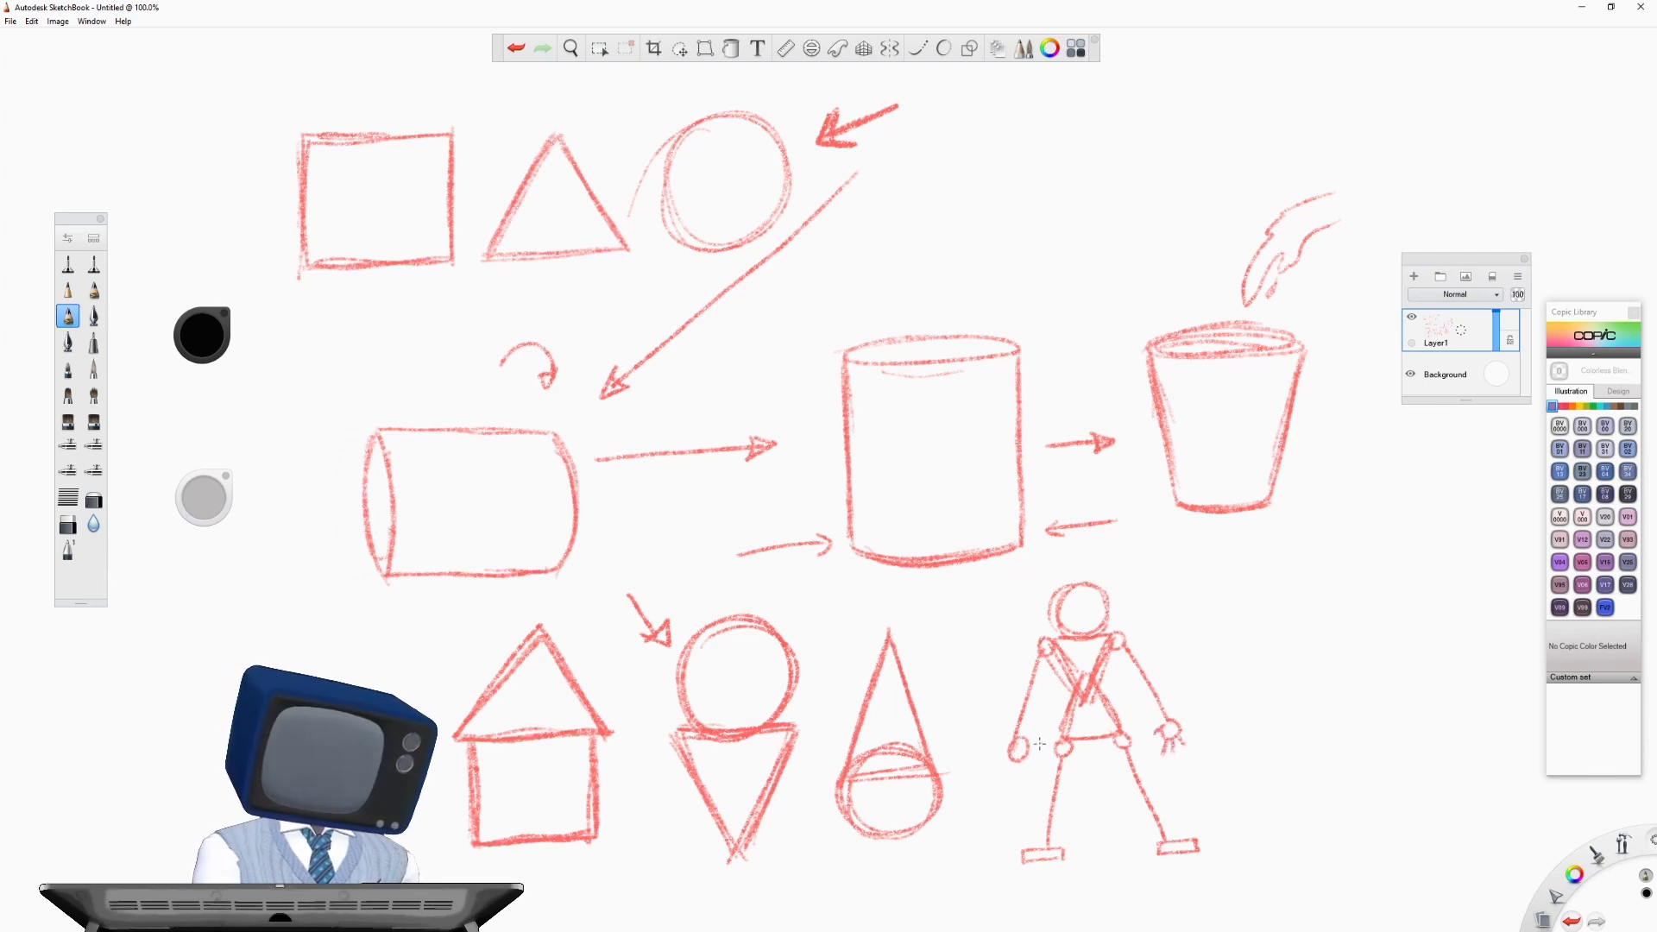
mouse_move(1026, 740)
mouse_down()
mouse_move(1025, 777)
mouse_move(1008, 774)
mouse_up()
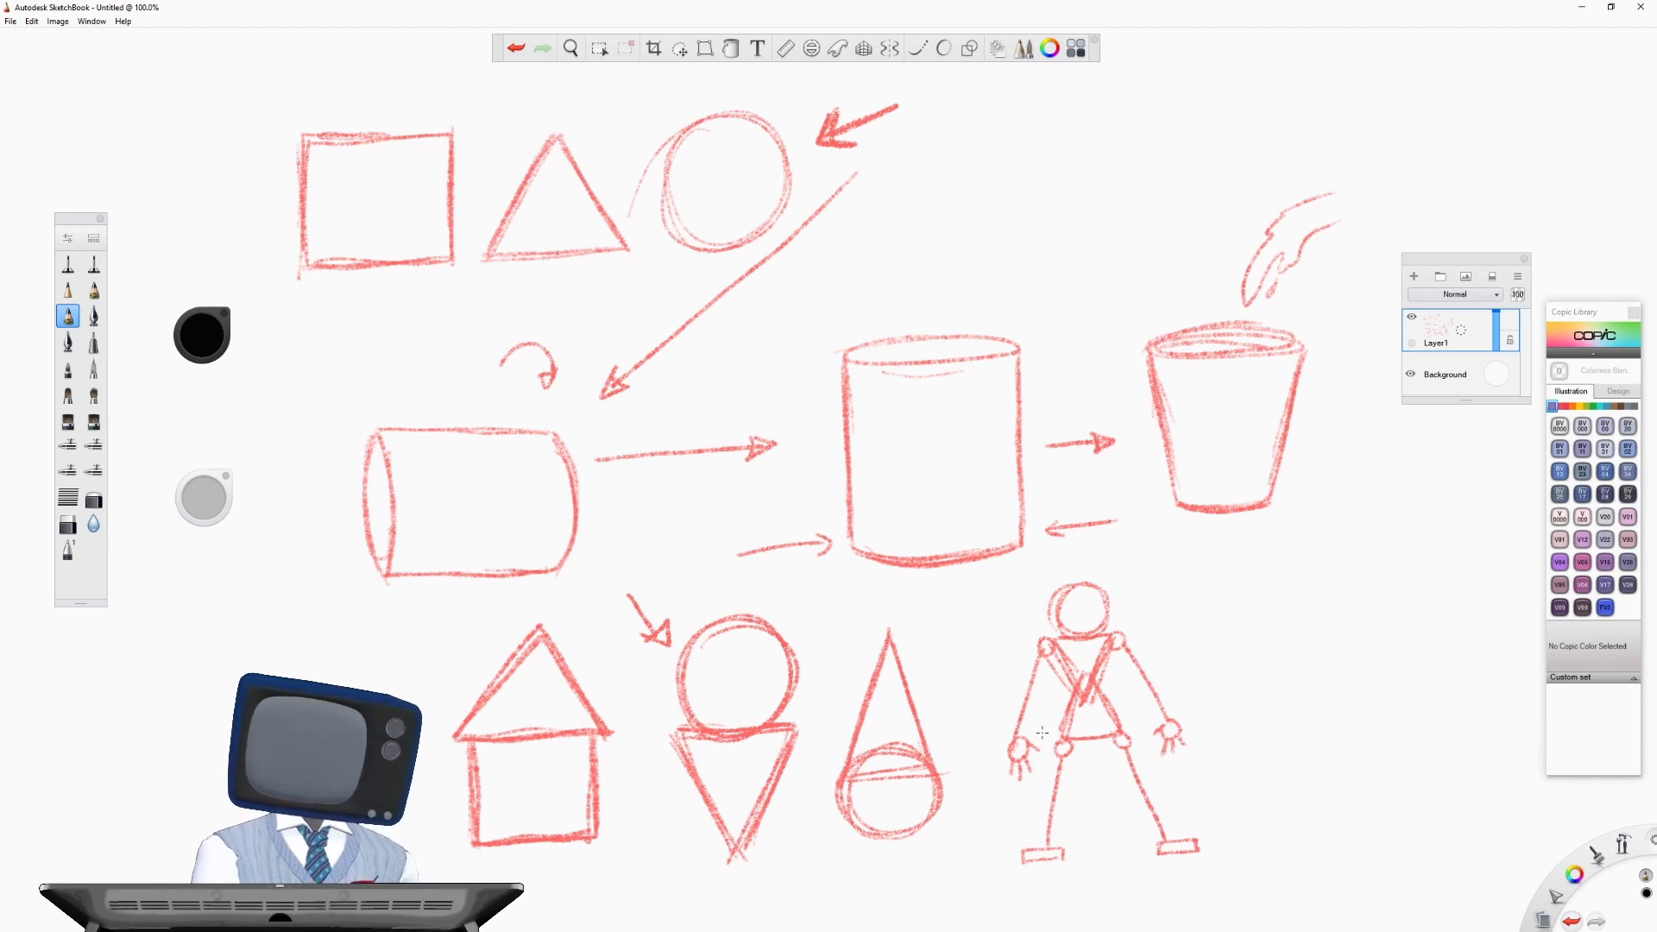
drag(1081, 601, 1092, 614)
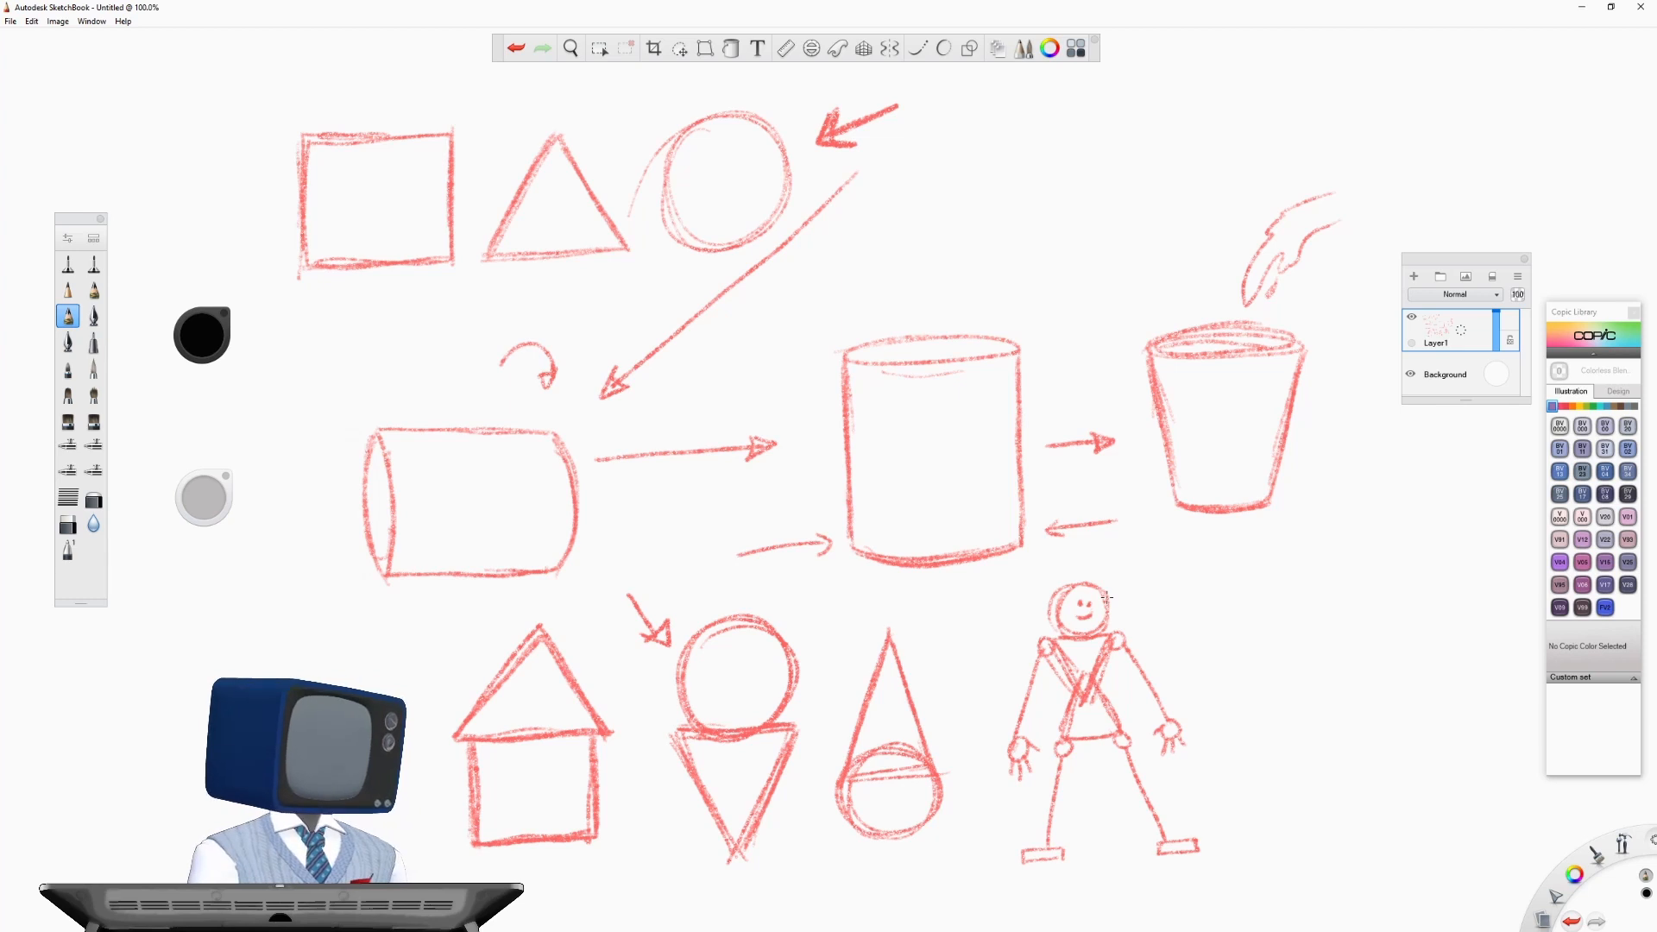
- Add a new layer above the sketches, fade Layer1 to a very low opacity, and make the new layer active
drag(1461, 331, 1457, 283)
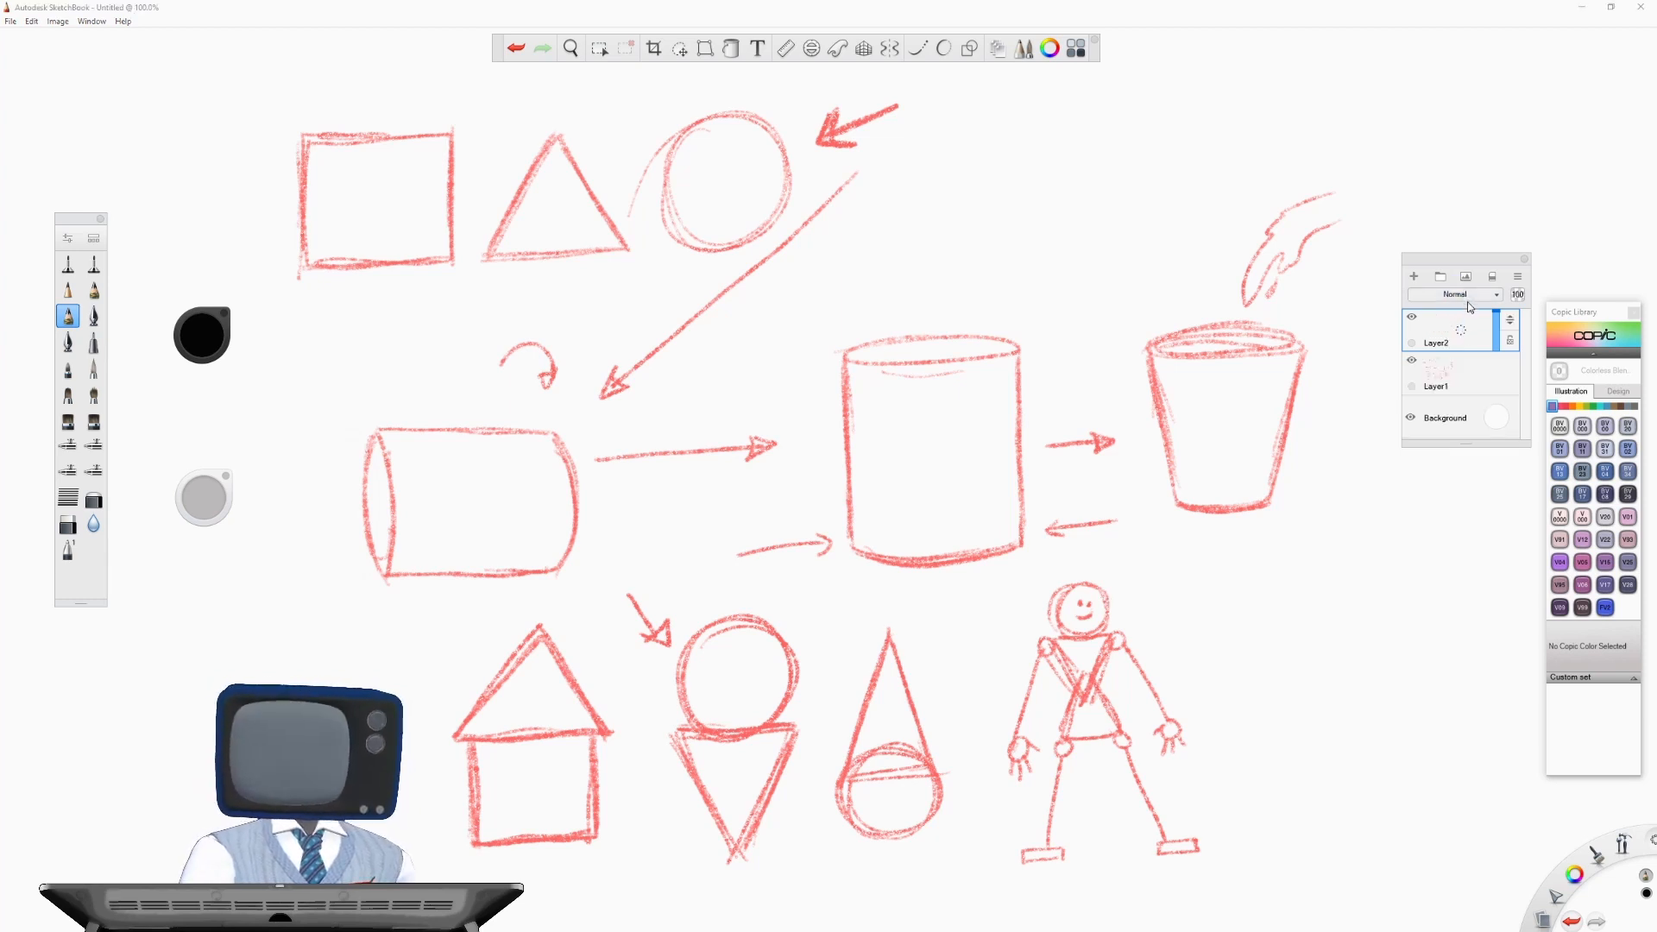
click(1463, 370)
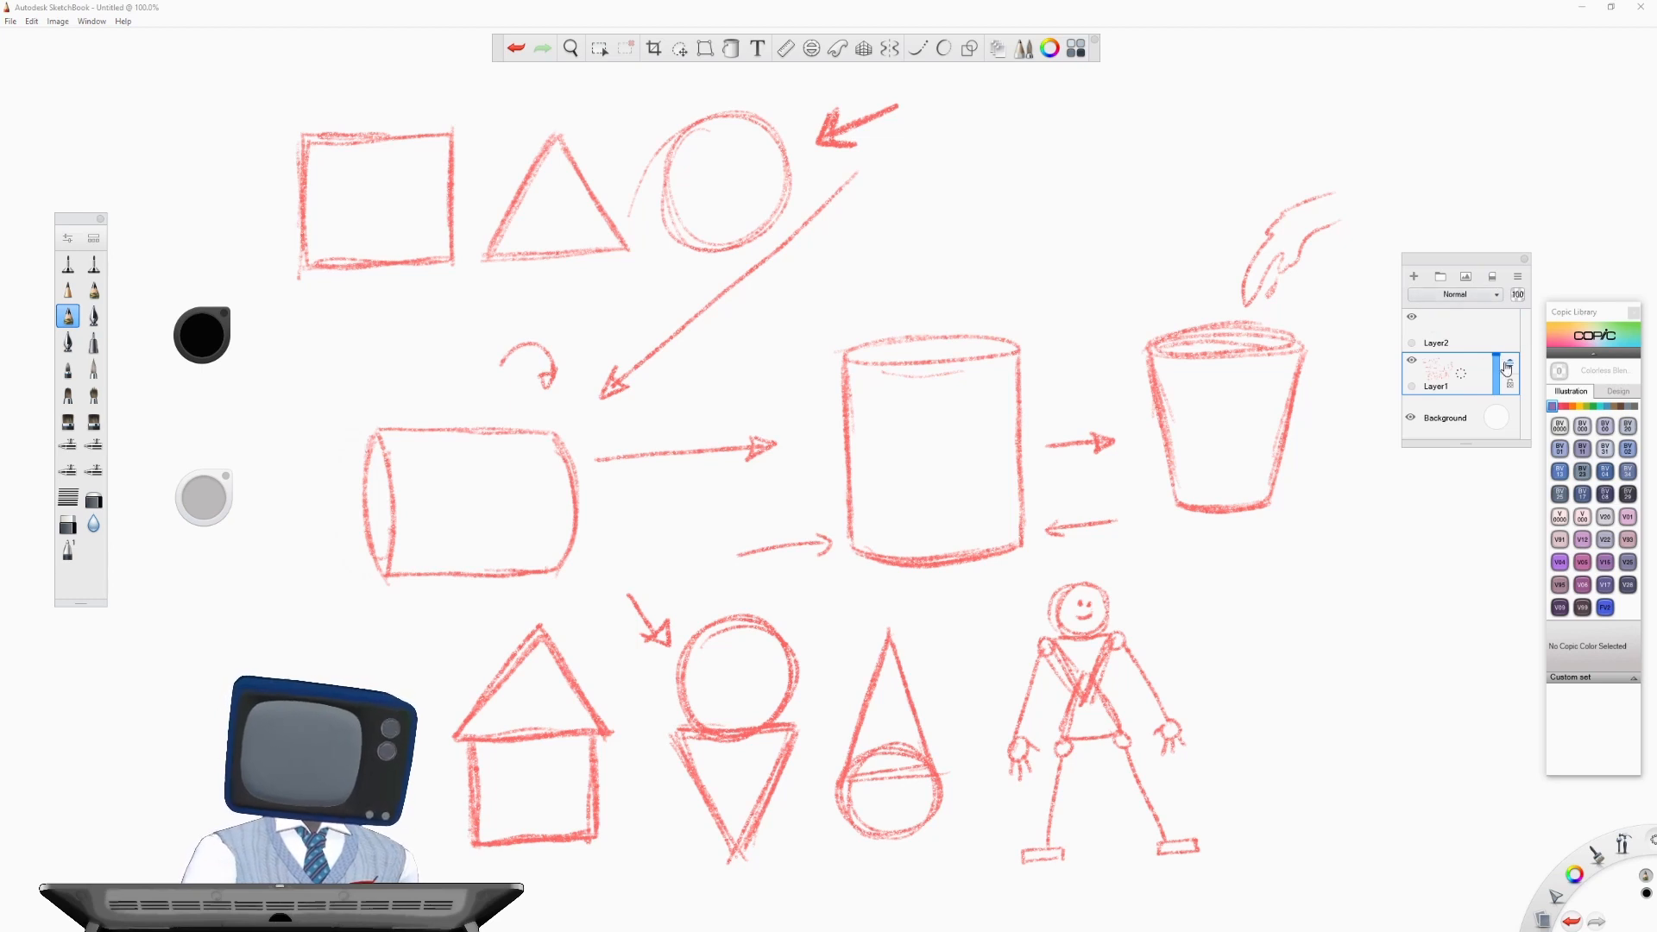
mouse_move(1497, 359)
mouse_down()
mouse_move(1497, 398)
mouse_move(1498, 382)
mouse_up()
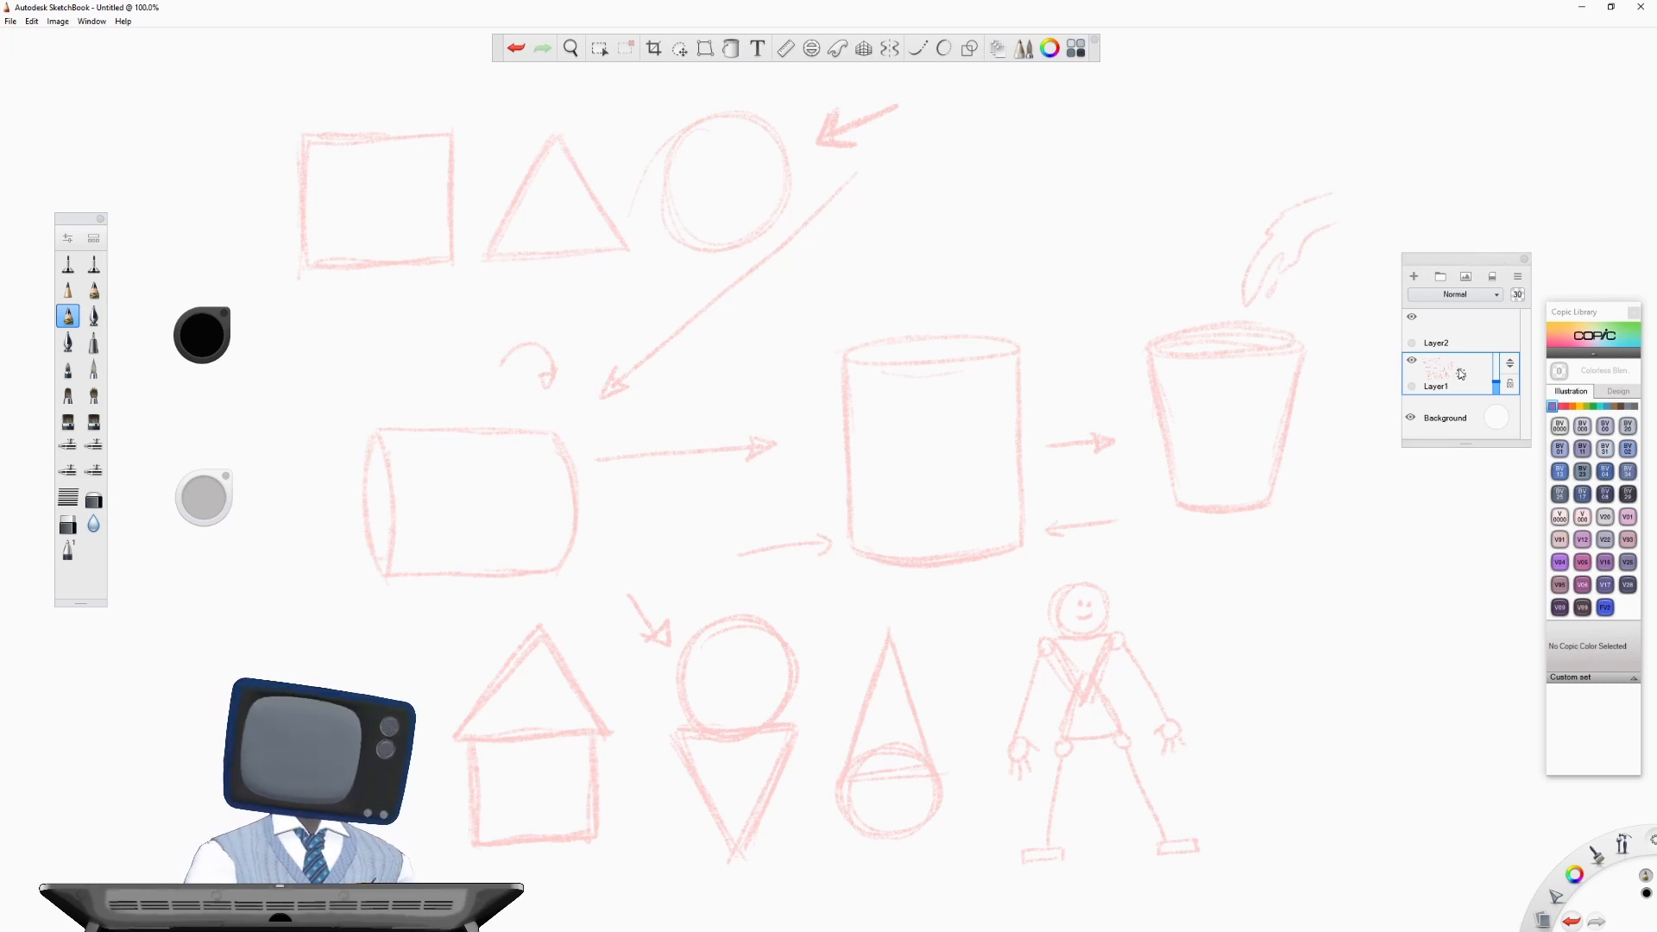
click(1461, 330)
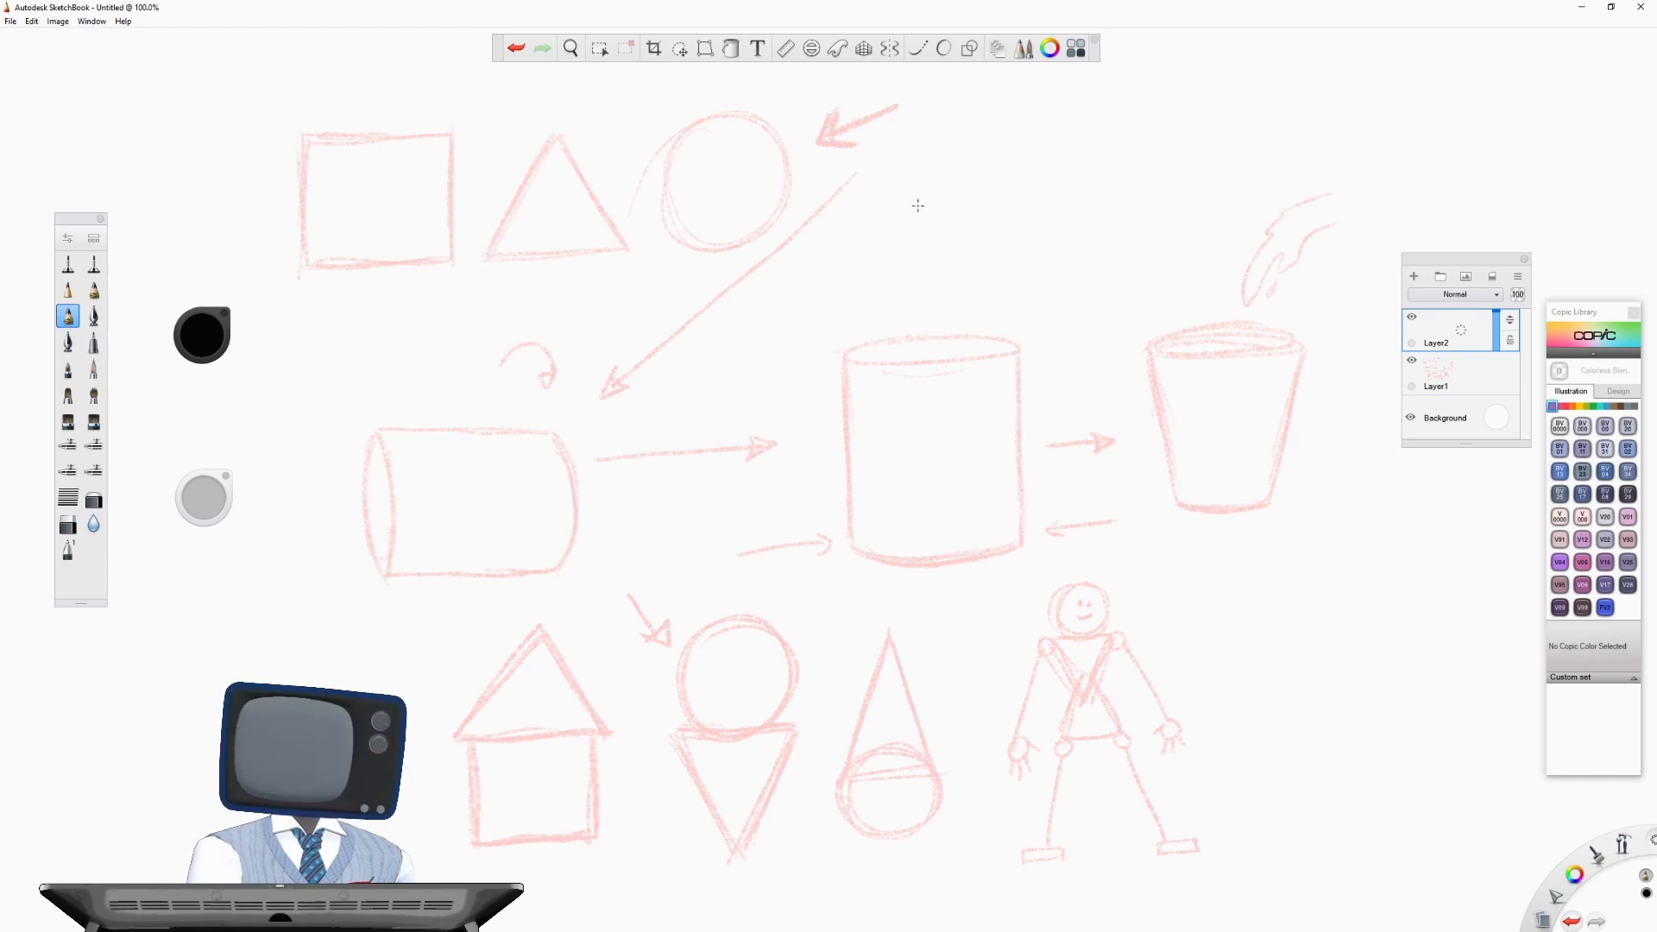
click(1483, 381)
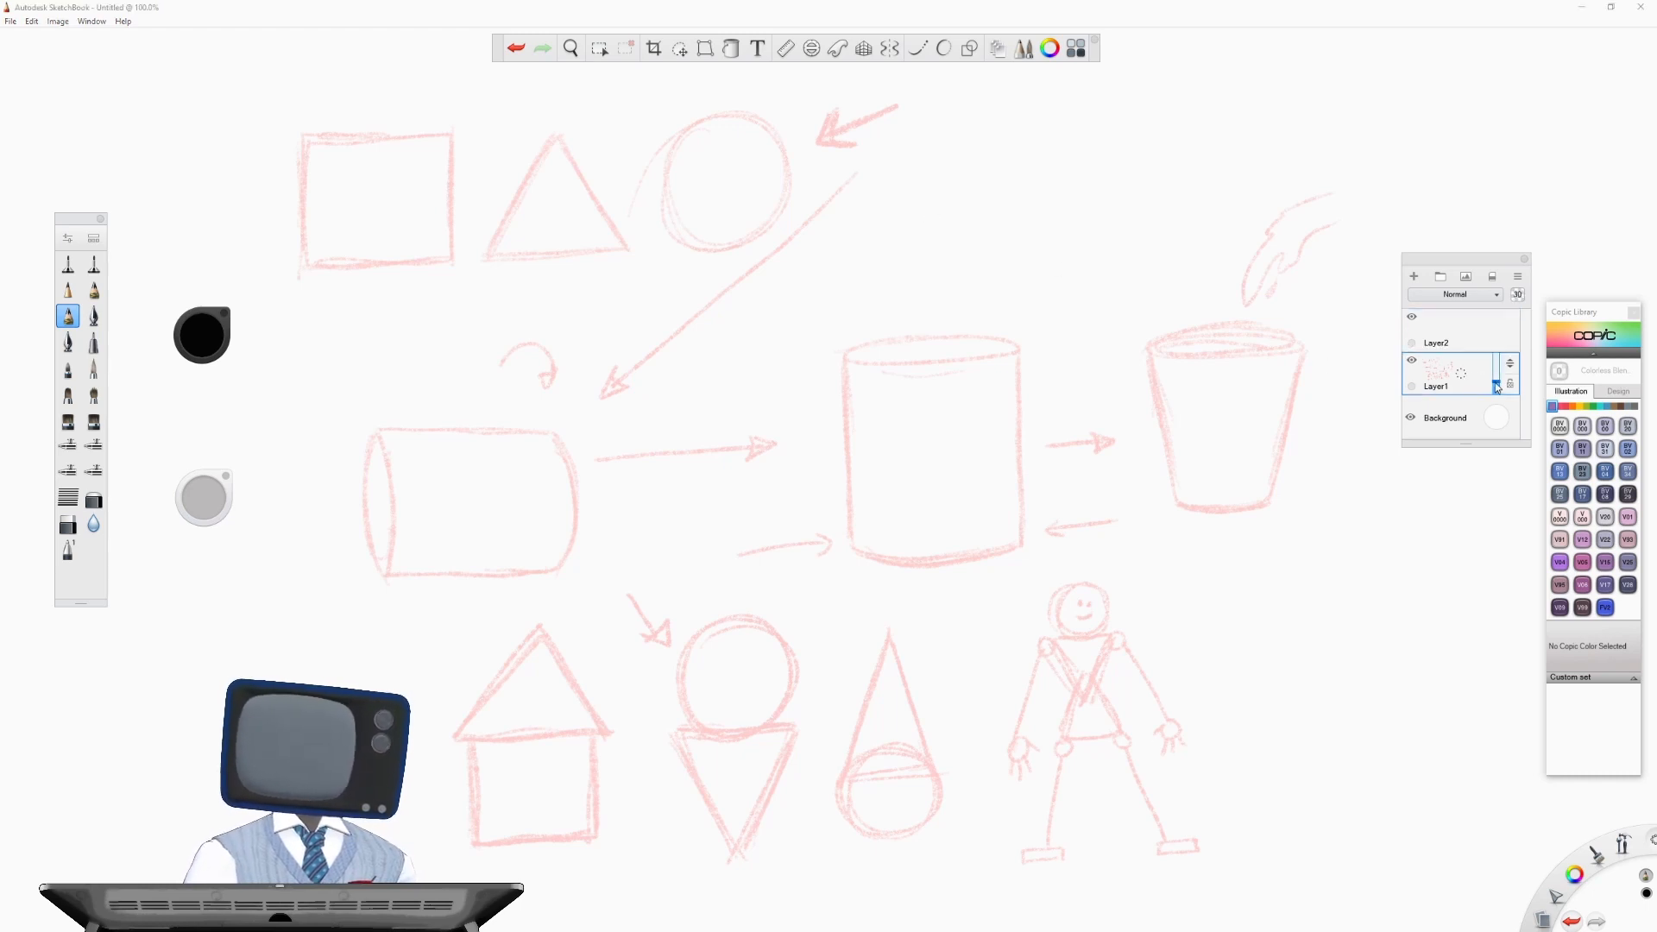
click(1496, 387)
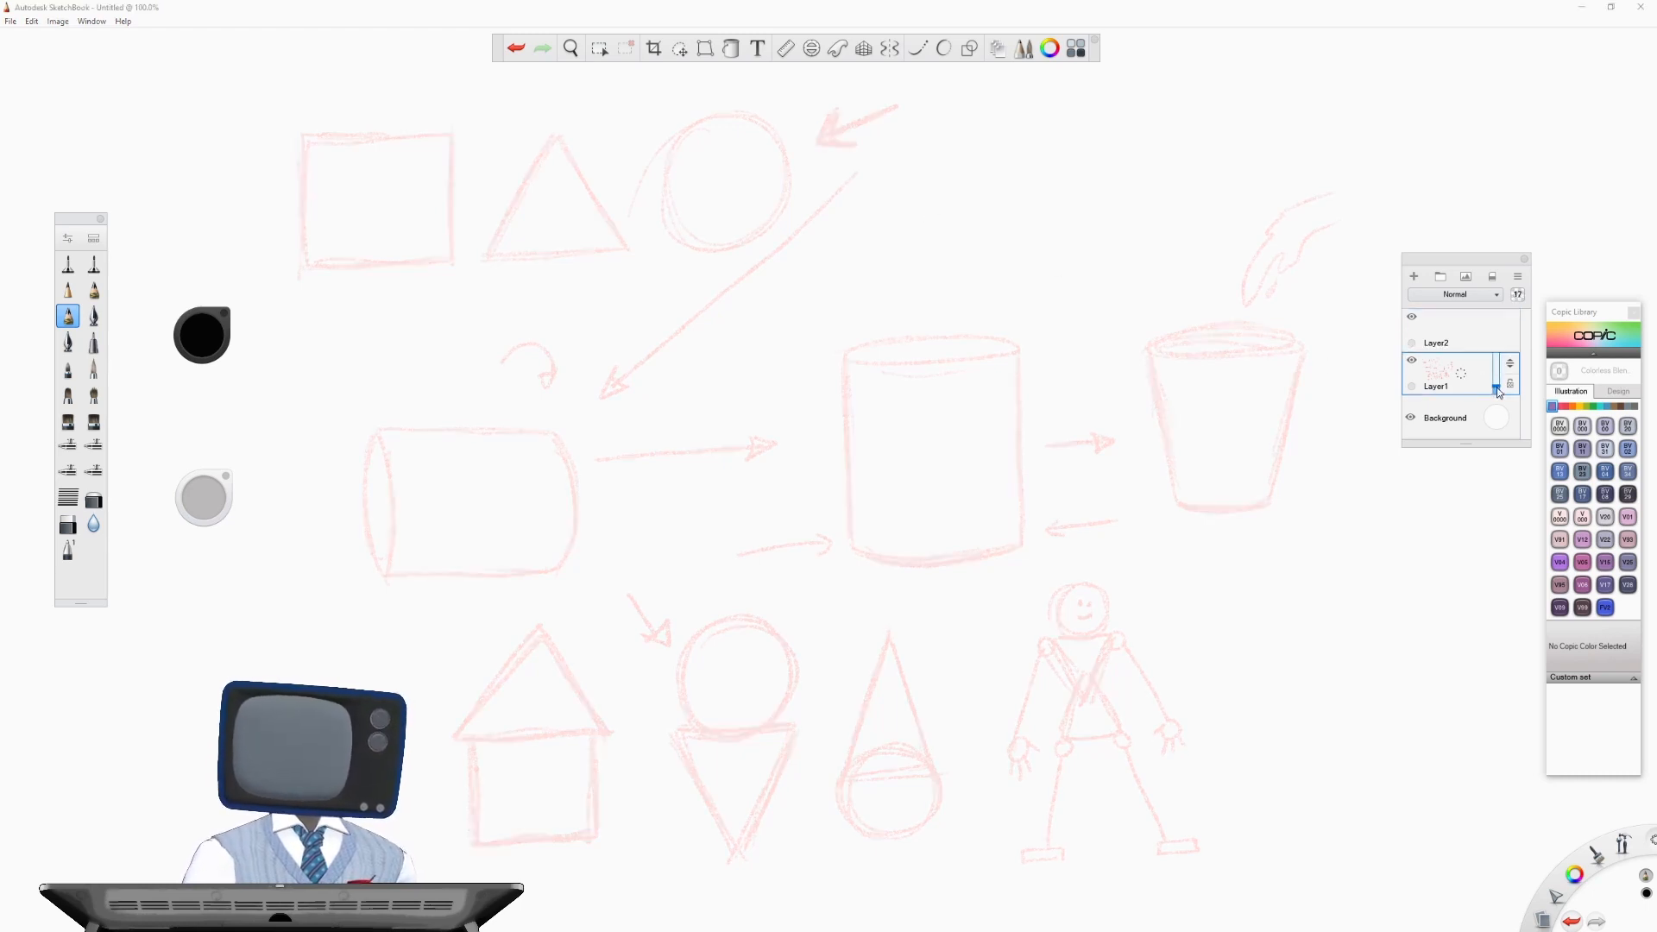
click(1448, 345)
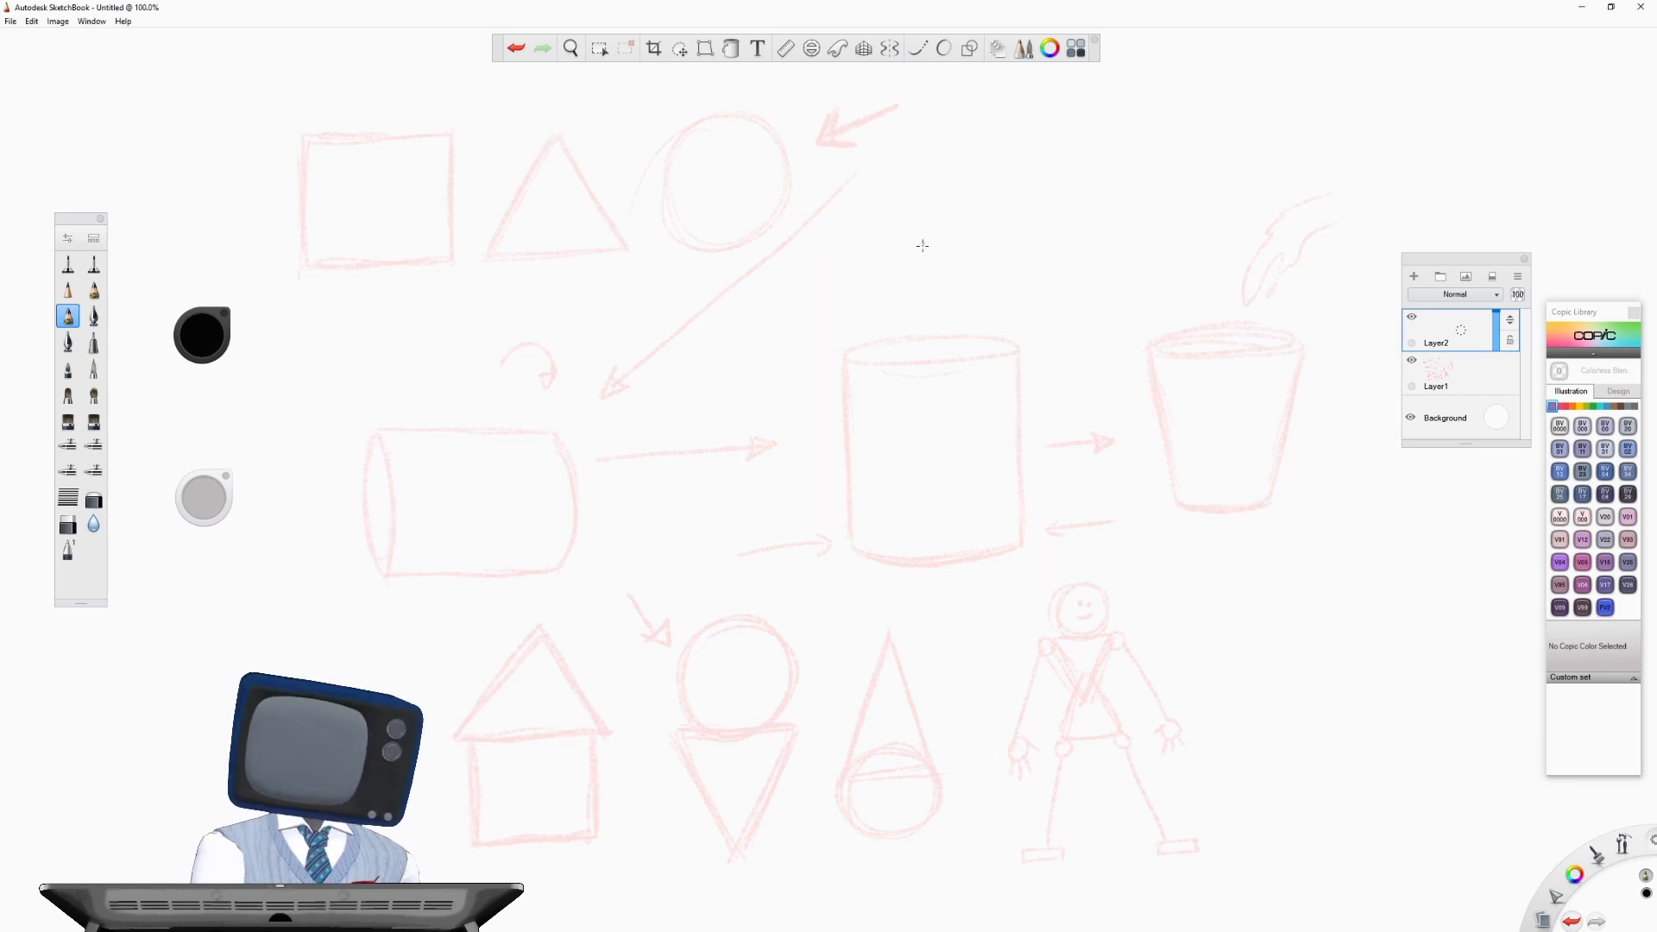
- Sketch a teddy bear's head over the faded upright cylinder, using circles for the head, ears, eyes, muzzle and nose
mouse_move(880, 259)
mouse_down()
mouse_move(834, 371)
mouse_move(992, 267)
mouse_move(989, 415)
mouse_move(873, 265)
mouse_move(983, 255)
mouse_move(859, 311)
mouse_up()
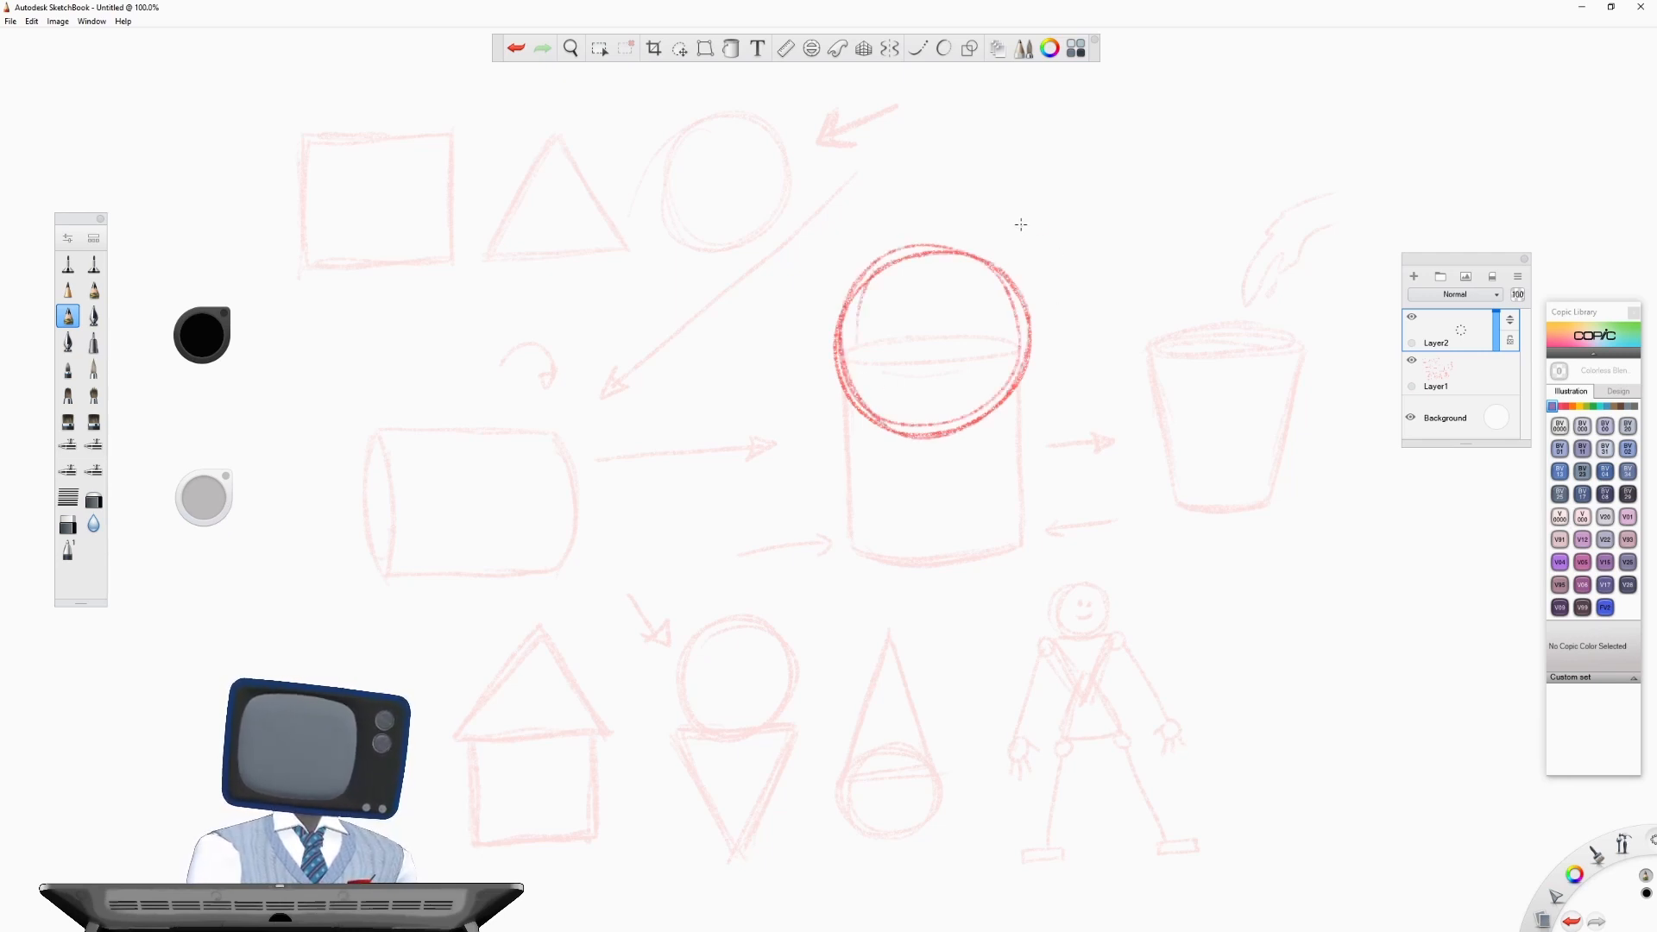
mouse_move(1021, 222)
mouse_down()
mouse_move(1075, 282)
mouse_move(964, 252)
mouse_up()
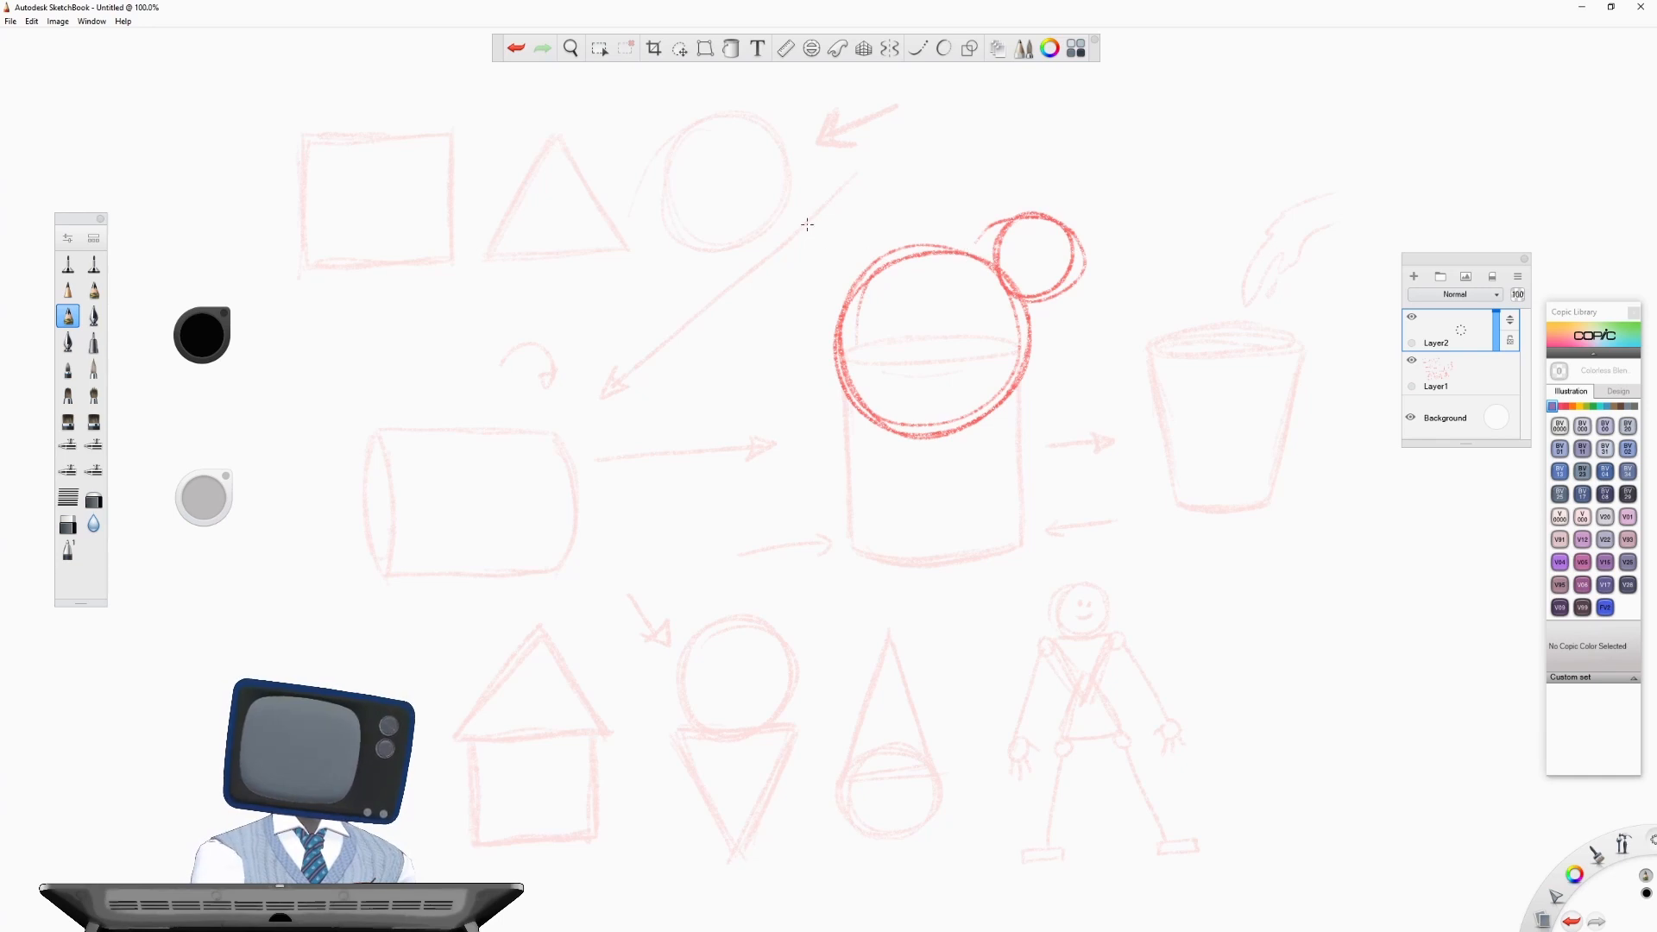
mouse_move(863, 223)
mouse_down()
mouse_move(798, 259)
mouse_move(863, 227)
mouse_up()
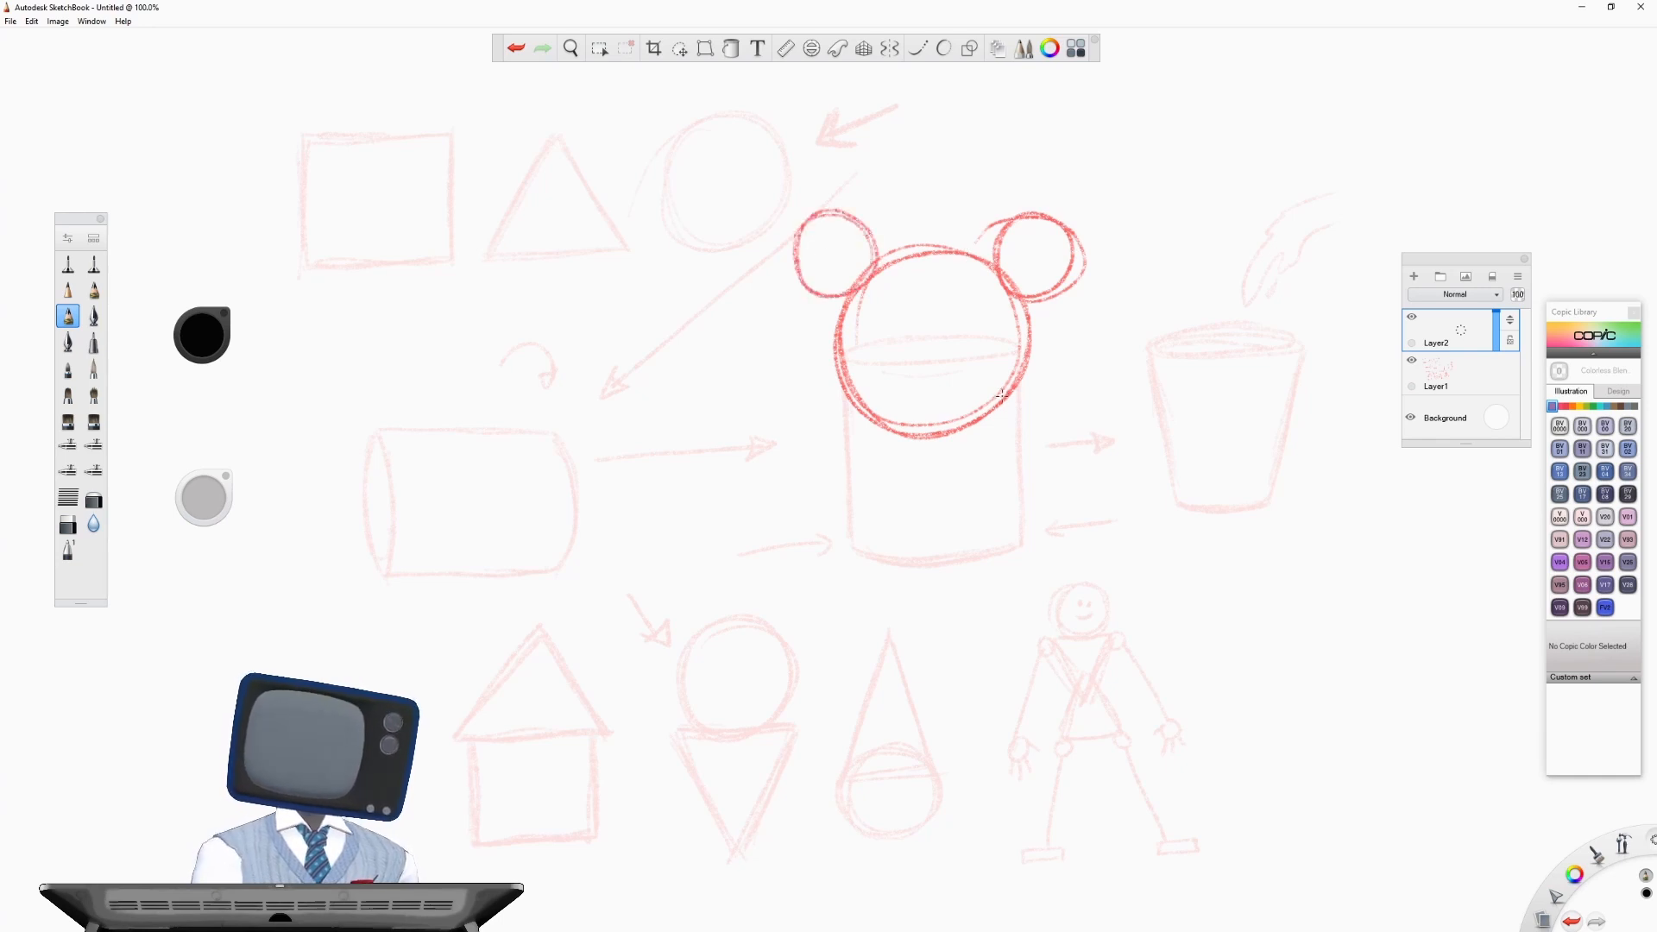
mouse_move(915, 335)
mouse_down()
mouse_move(988, 358)
mouse_move(899, 337)
mouse_move(922, 418)
mouse_move(986, 423)
mouse_move(987, 386)
mouse_move(932, 334)
mouse_move(964, 308)
mouse_move(894, 311)
mouse_up()
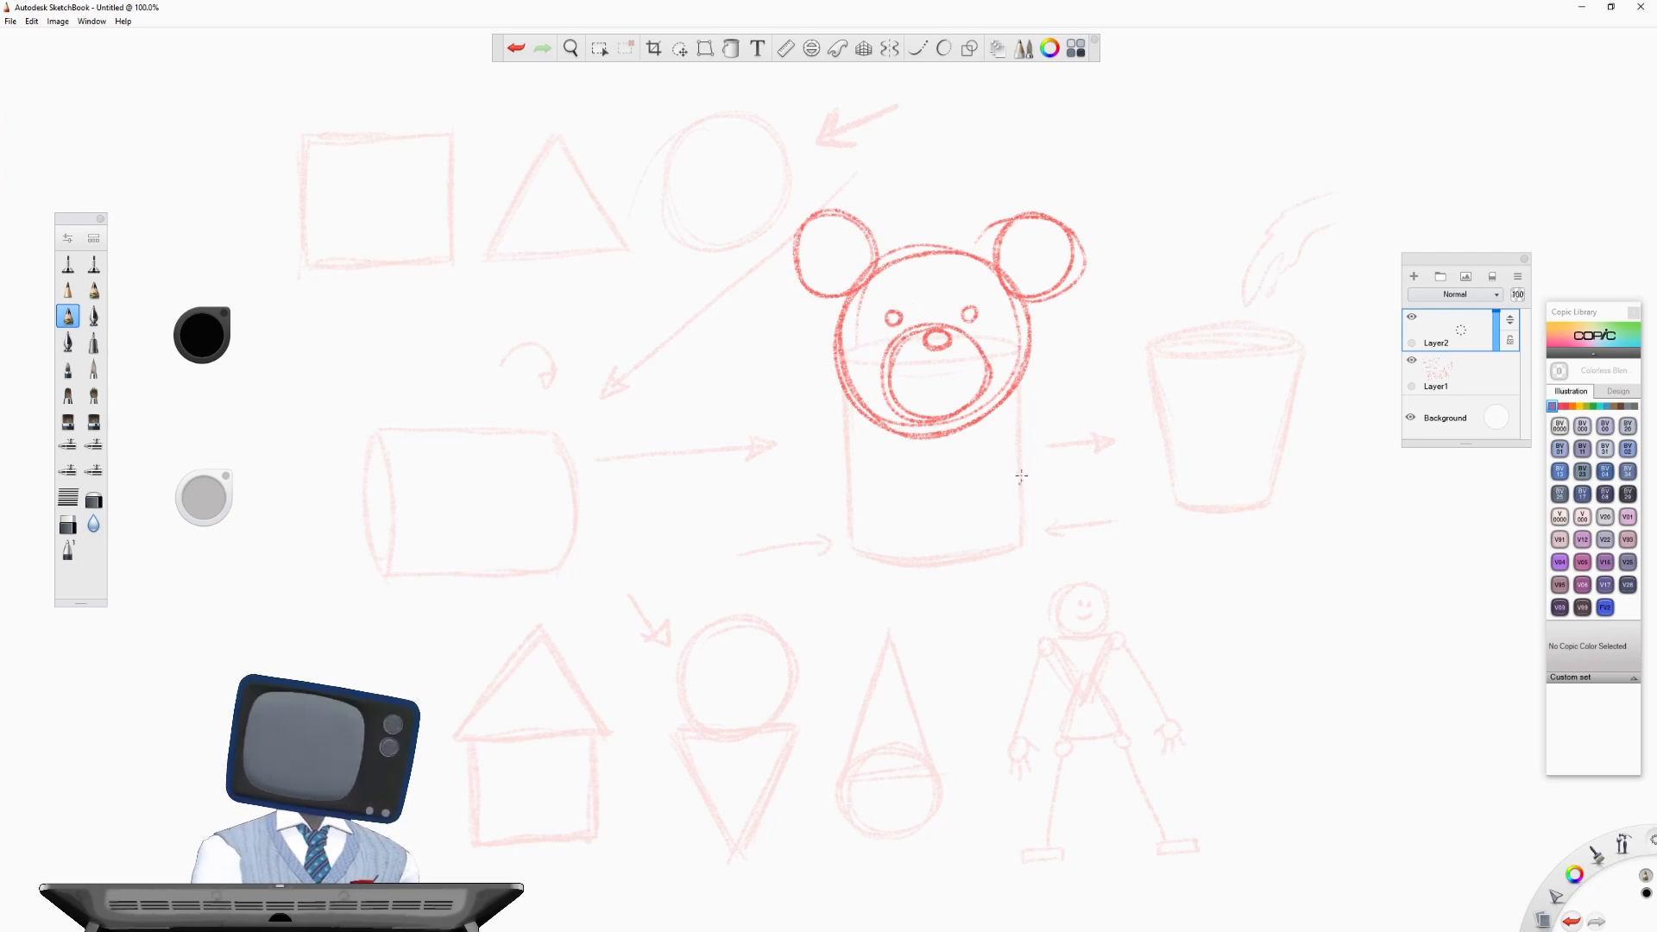
- Build the teddy bear's body below the head from a large oval belly, two small oval arms and two oval legs
mouse_move(917, 441)
mouse_down()
mouse_move(857, 535)
mouse_move(1027, 488)
mouse_move(945, 648)
mouse_move(855, 530)
mouse_move(951, 436)
mouse_move(881, 584)
mouse_up()
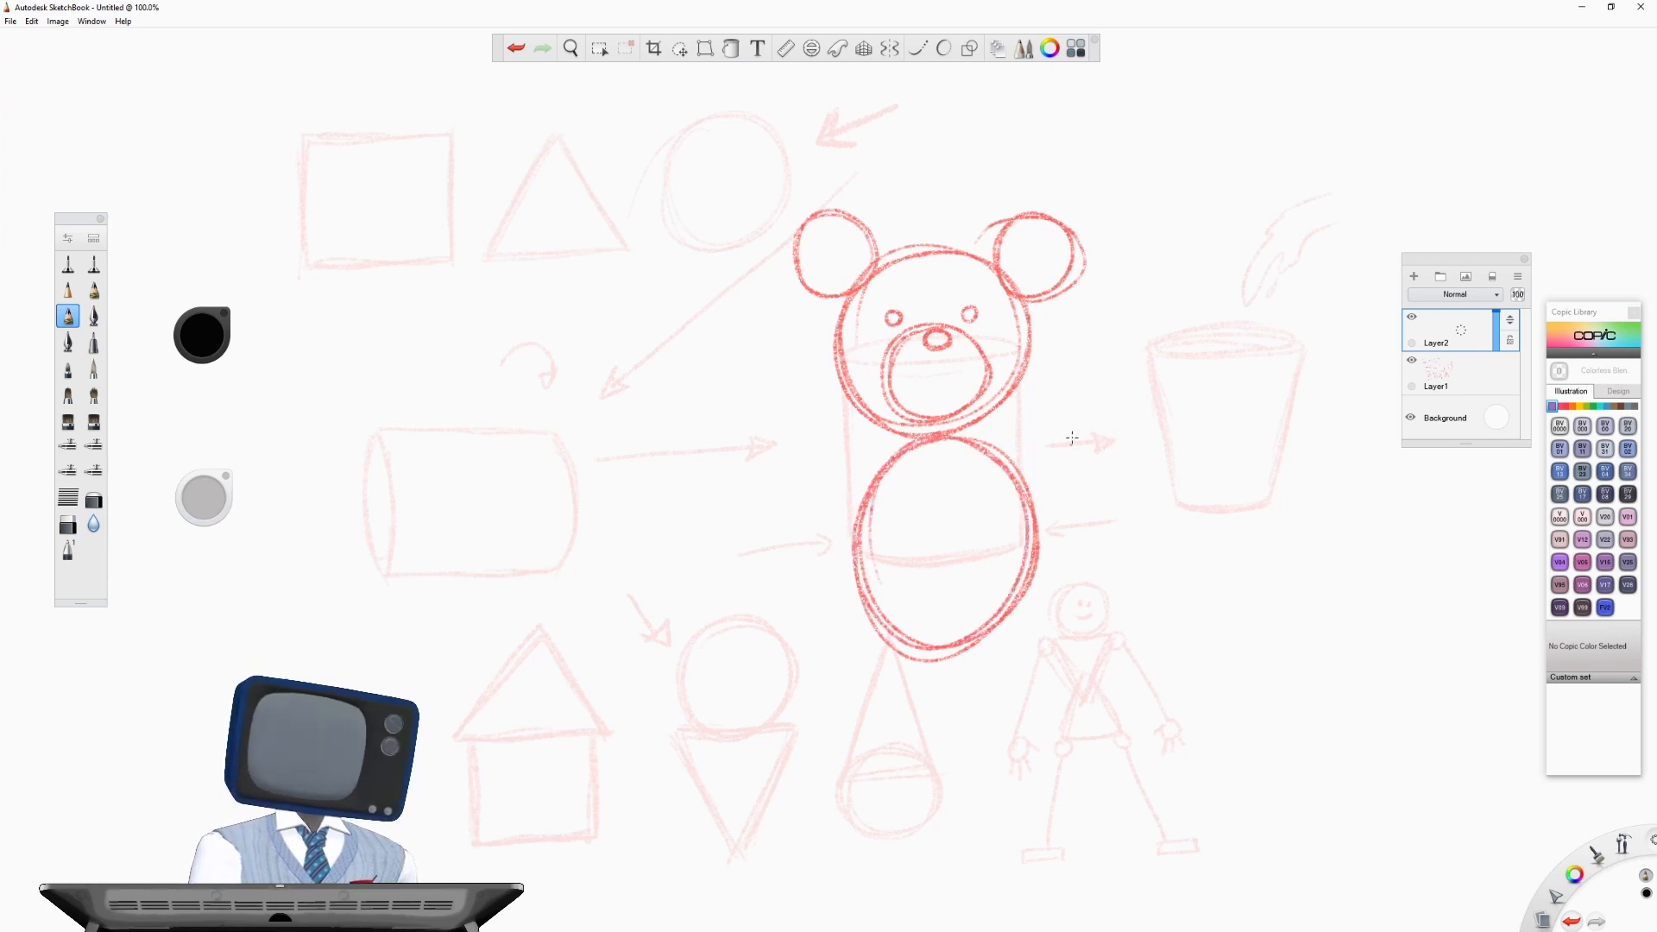
mouse_move(1043, 449)
mouse_down()
mouse_move(1098, 470)
mouse_move(1022, 466)
mouse_move(1061, 435)
mouse_up()
mouse_move(811, 472)
mouse_down()
mouse_move(818, 460)
mouse_move(798, 496)
mouse_move(837, 483)
mouse_up()
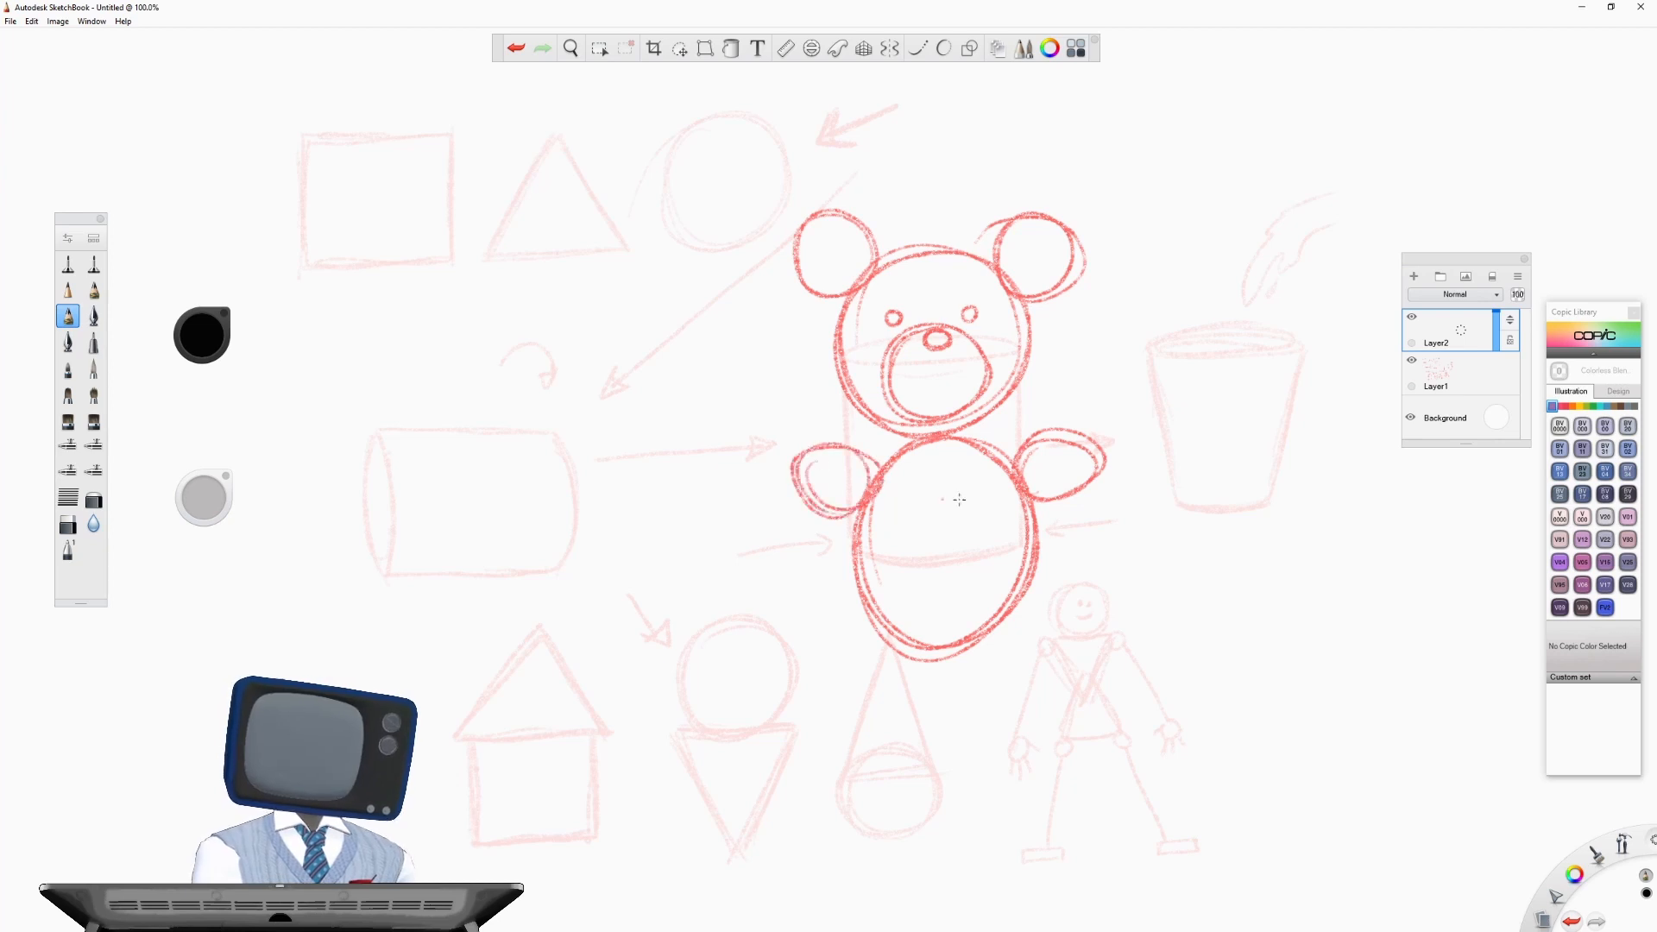
mouse_move(1005, 621)
mouse_down()
mouse_move(1049, 630)
mouse_move(1007, 613)
mouse_move(1044, 656)
mouse_up()
mouse_move(863, 623)
mouse_down()
mouse_move(841, 699)
mouse_move(906, 681)
mouse_move(854, 630)
mouse_move(826, 706)
mouse_up()
mouse_move(989, 630)
mouse_down()
mouse_move(1066, 626)
mouse_move(987, 691)
mouse_up()
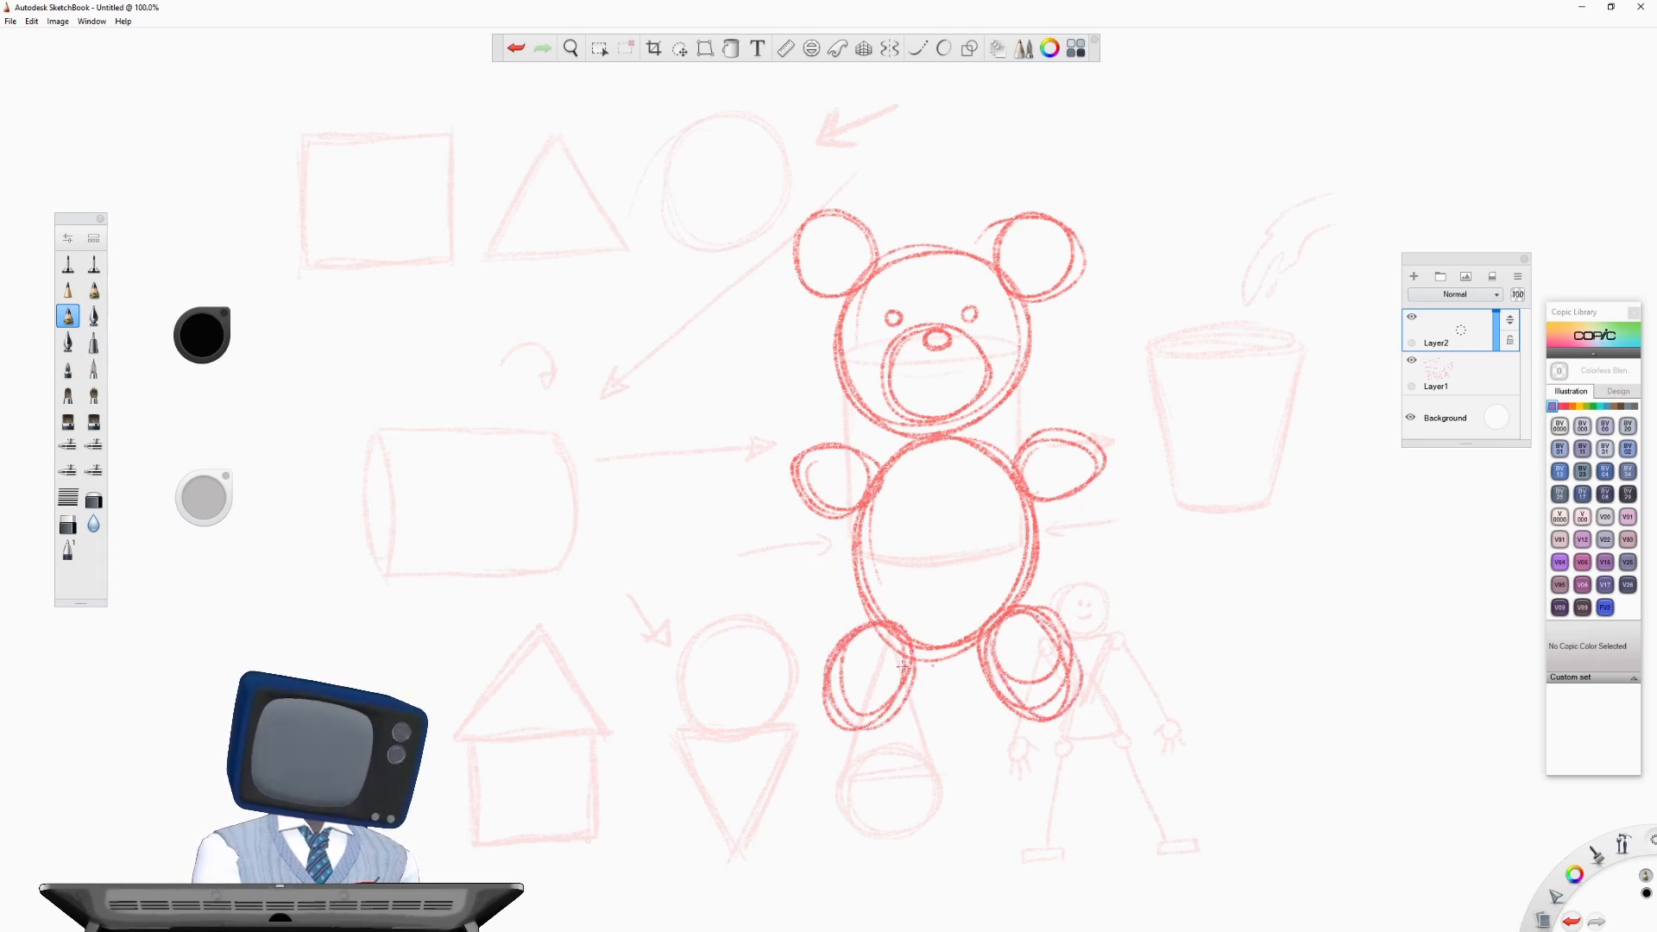
drag(824, 678, 888, 723)
drag(863, 637, 907, 704)
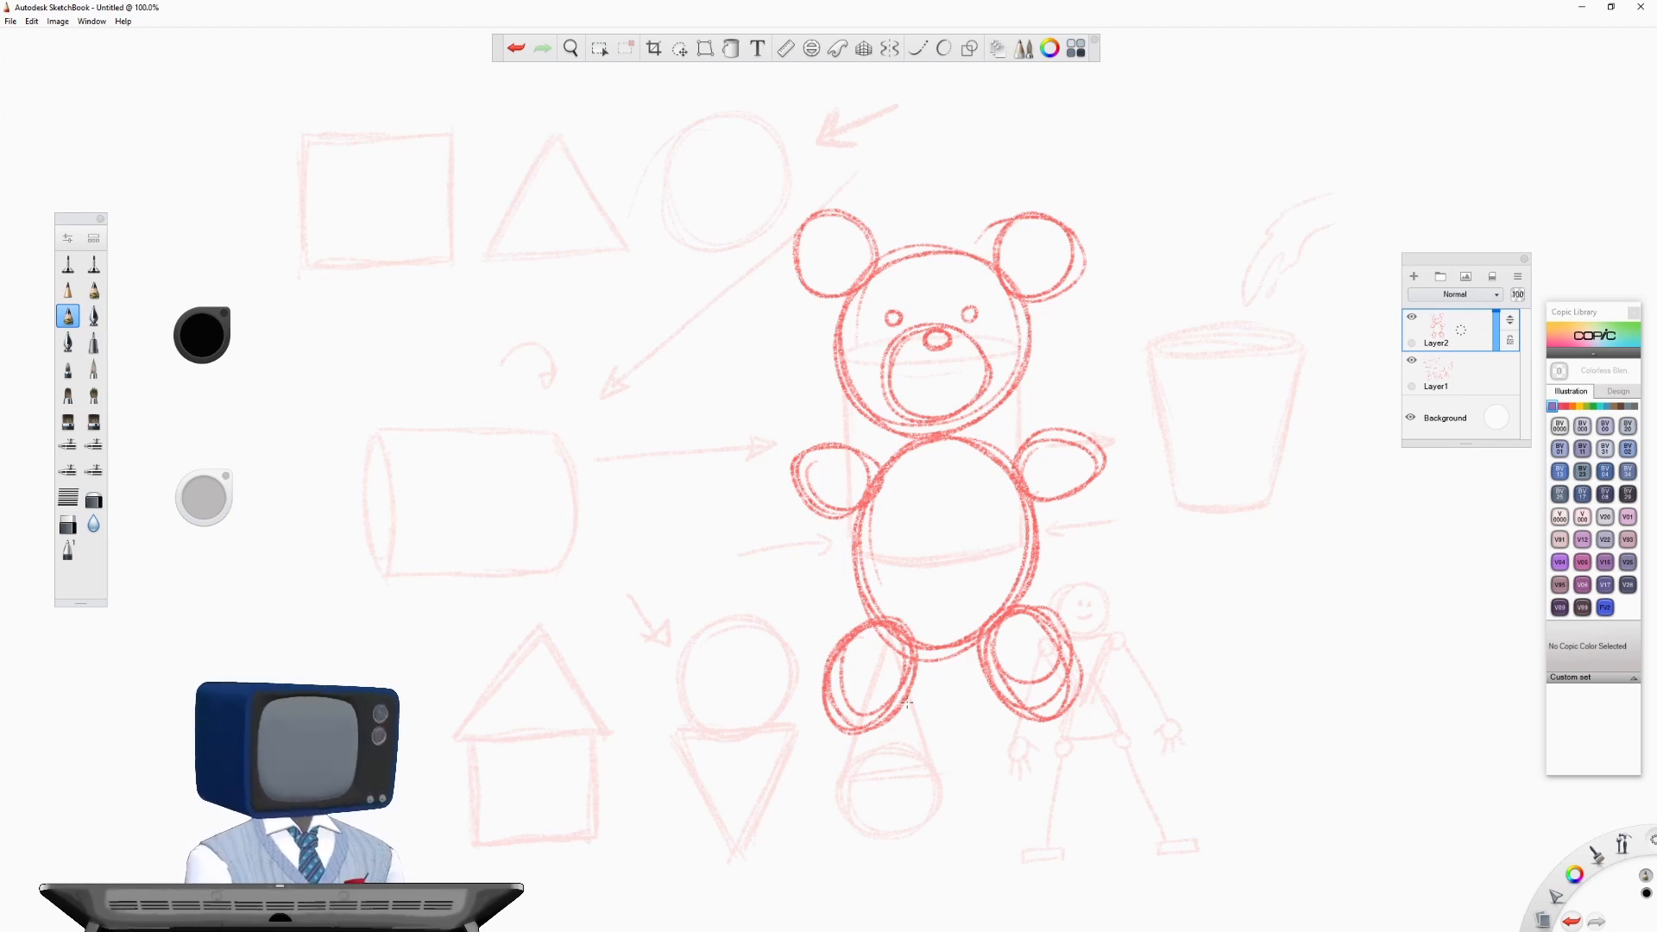
- Redraw the circle with its arrow, the square and the triangle over their faded versions in the top row
mouse_move(693, 131)
mouse_down()
mouse_move(770, 126)
mouse_move(690, 191)
mouse_up()
mouse_move(818, 122)
mouse_down()
mouse_move(835, 145)
mouse_move(818, 122)
mouse_up()
mouse_move(897, 104)
mouse_down()
mouse_move(825, 132)
mouse_move(930, 88)
mouse_up()
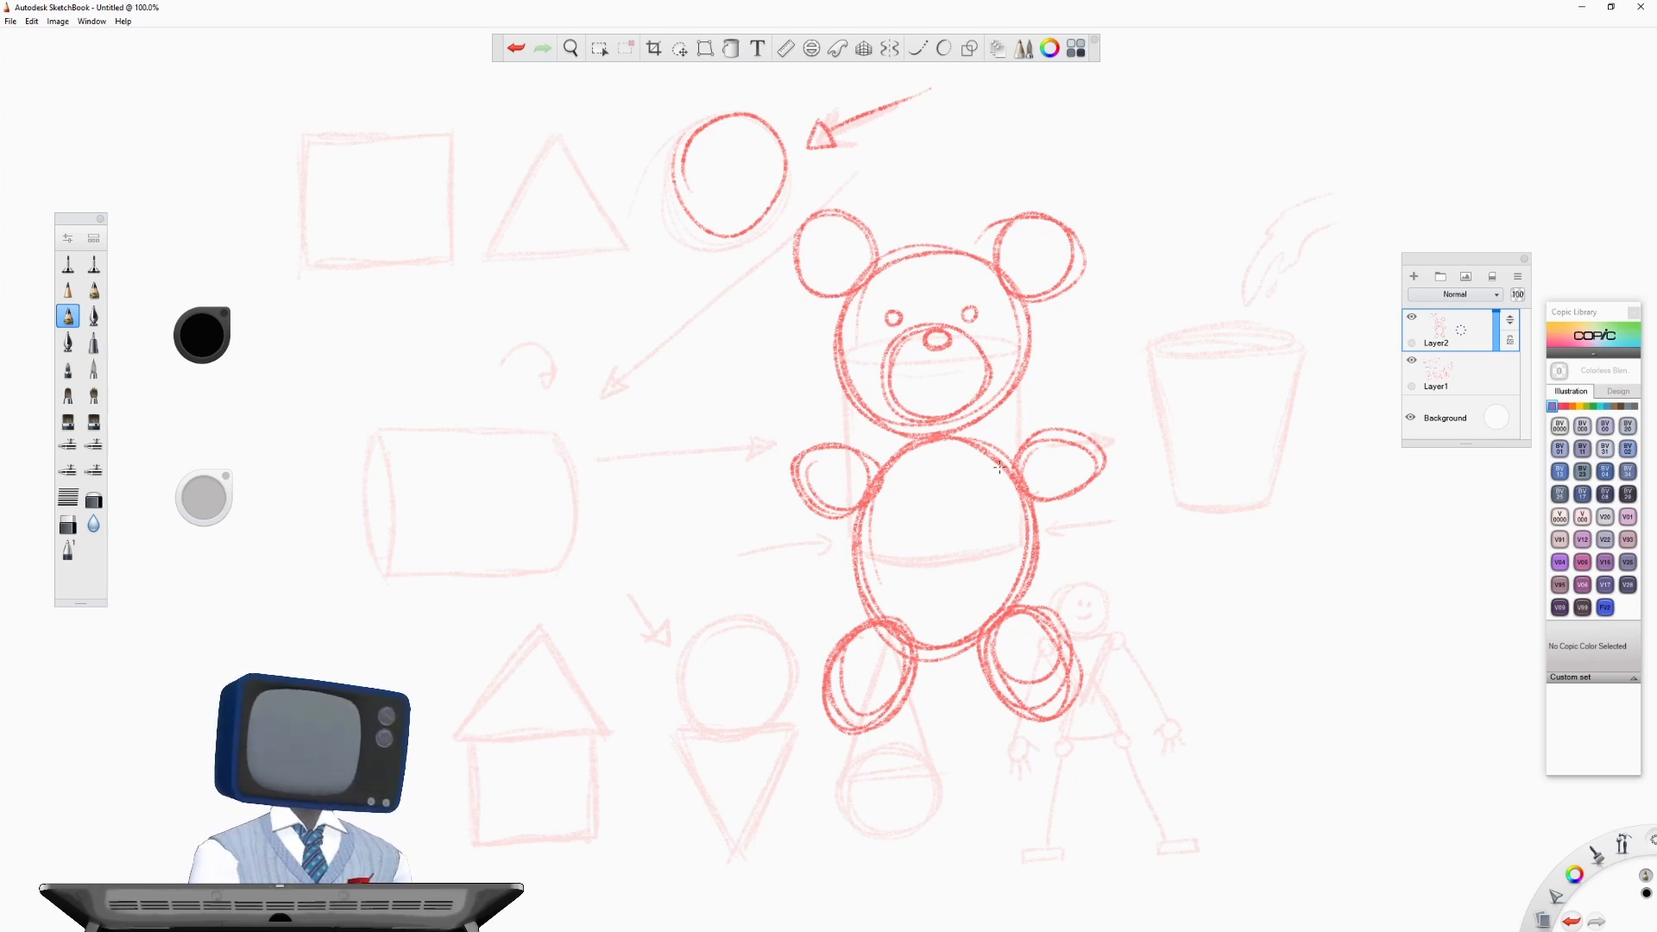
mouse_move(302, 132)
mouse_down()
mouse_move(309, 255)
mouse_move(413, 238)
mouse_move(407, 132)
mouse_move(301, 129)
mouse_up()
mouse_move(542, 113)
mouse_down()
mouse_move(489, 231)
mouse_move(609, 219)
mouse_move(516, 227)
mouse_up()
mouse_move(516, 226)
mouse_down()
mouse_move(604, 231)
mouse_move(519, 165)
mouse_up()
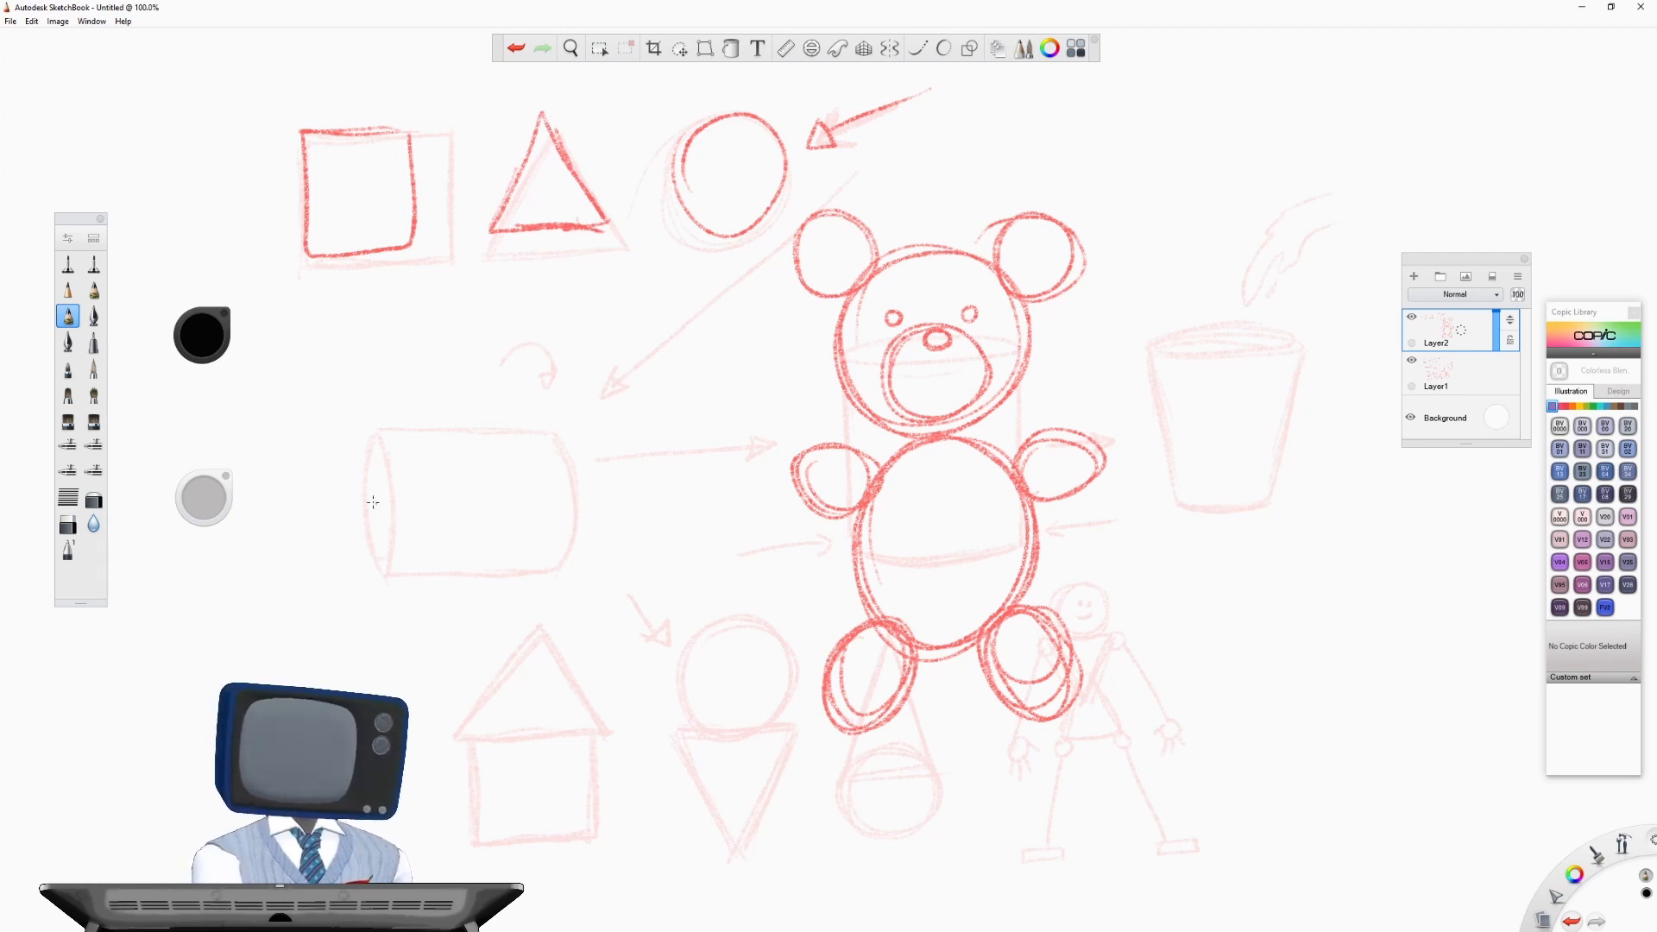
- Sketch a wide rectangle over the faded lying cylinder and place a small circle in each of its four corners
mouse_move(350, 429)
mouse_down()
mouse_move(354, 559)
mouse_move(594, 561)
mouse_move(589, 412)
mouse_move(350, 405)
mouse_move(354, 572)
mouse_move(583, 571)
mouse_move(591, 408)
mouse_move(352, 406)
mouse_up()
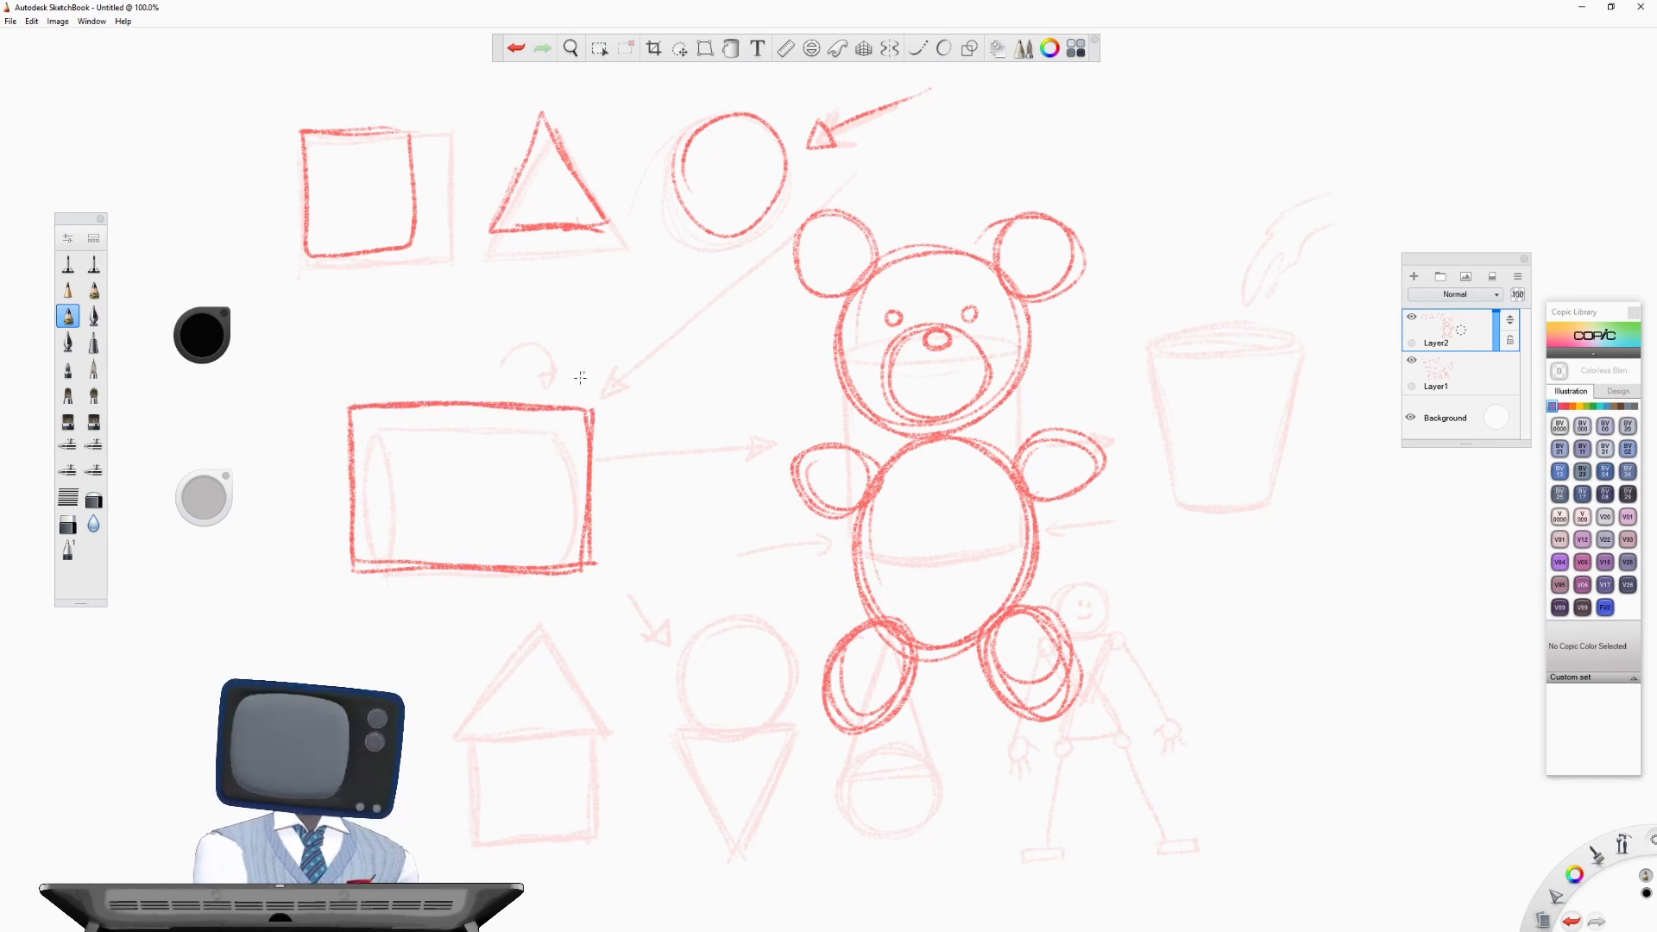
mouse_move(580, 409)
mouse_down()
mouse_move(565, 418)
mouse_move(583, 435)
mouse_move(570, 412)
mouse_up()
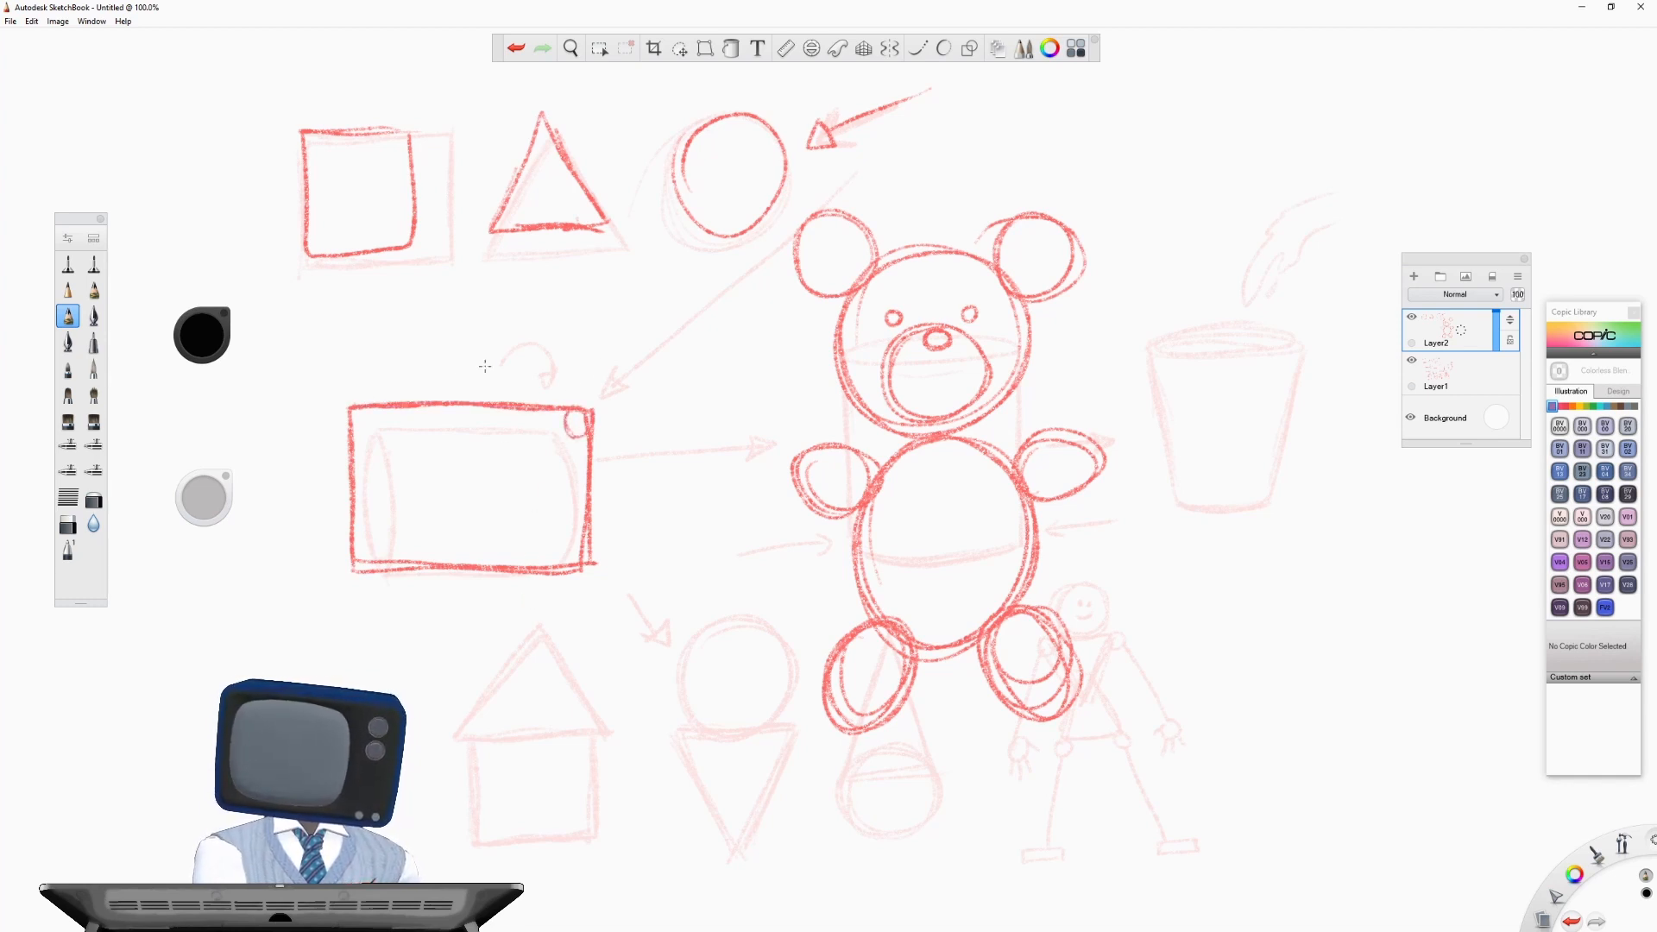
mouse_move(350, 415)
mouse_down()
mouse_move(362, 431)
mouse_move(370, 410)
mouse_move(354, 414)
mouse_up()
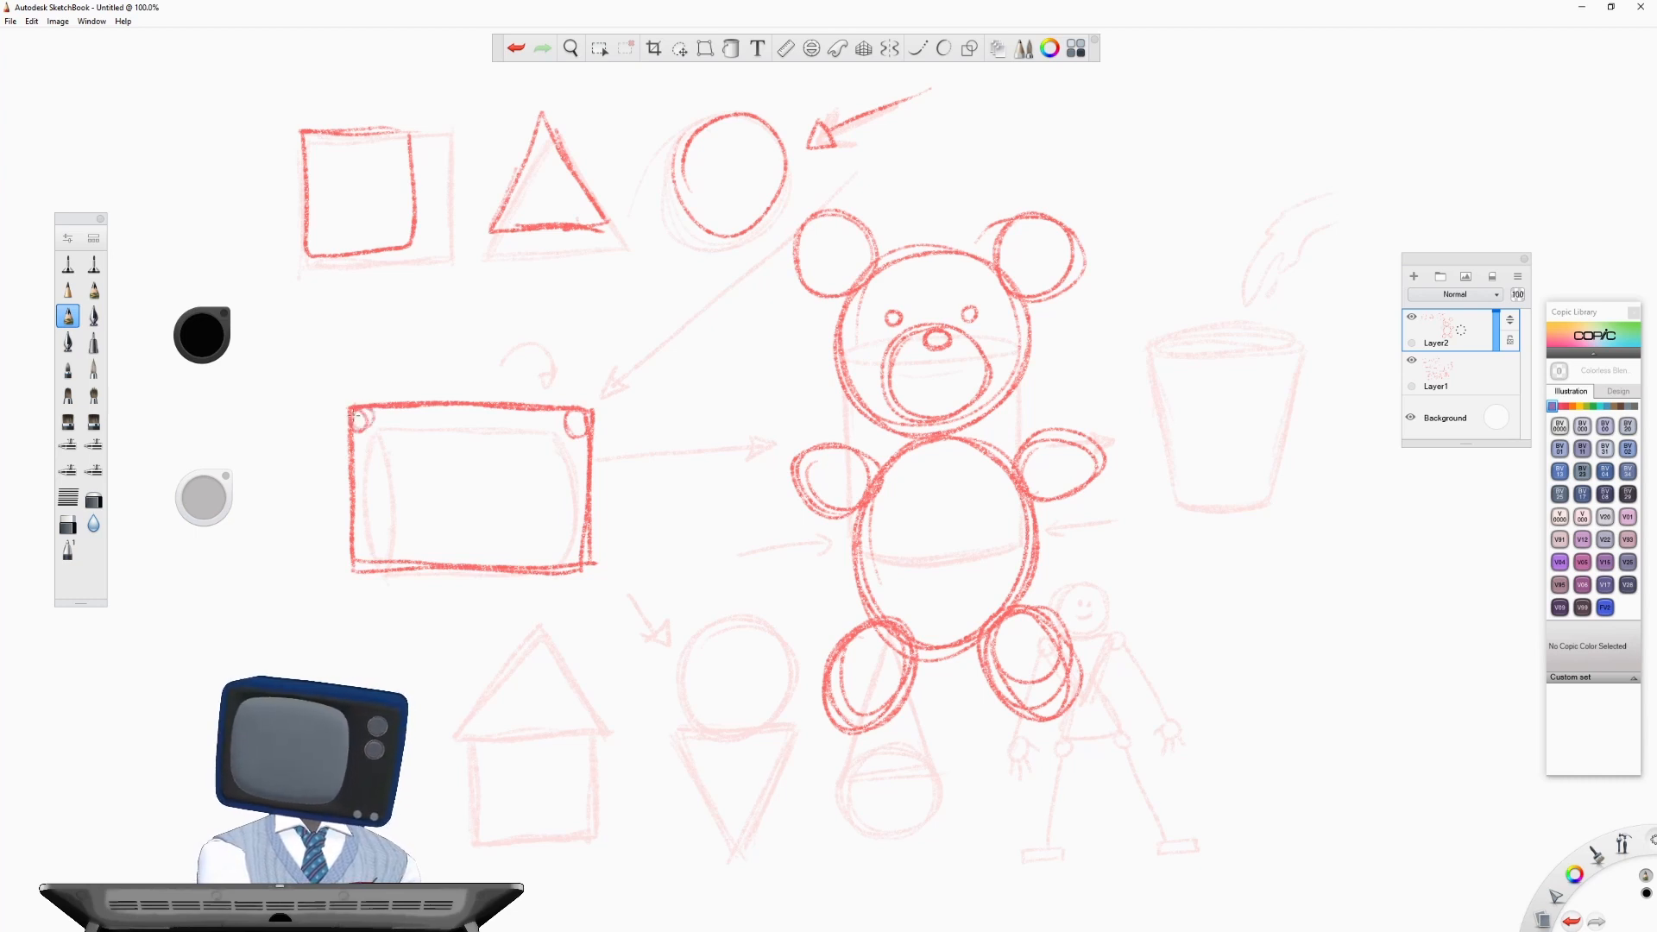
mouse_move(358, 556)
mouse_down()
mouse_move(371, 565)
mouse_move(366, 553)
mouse_up()
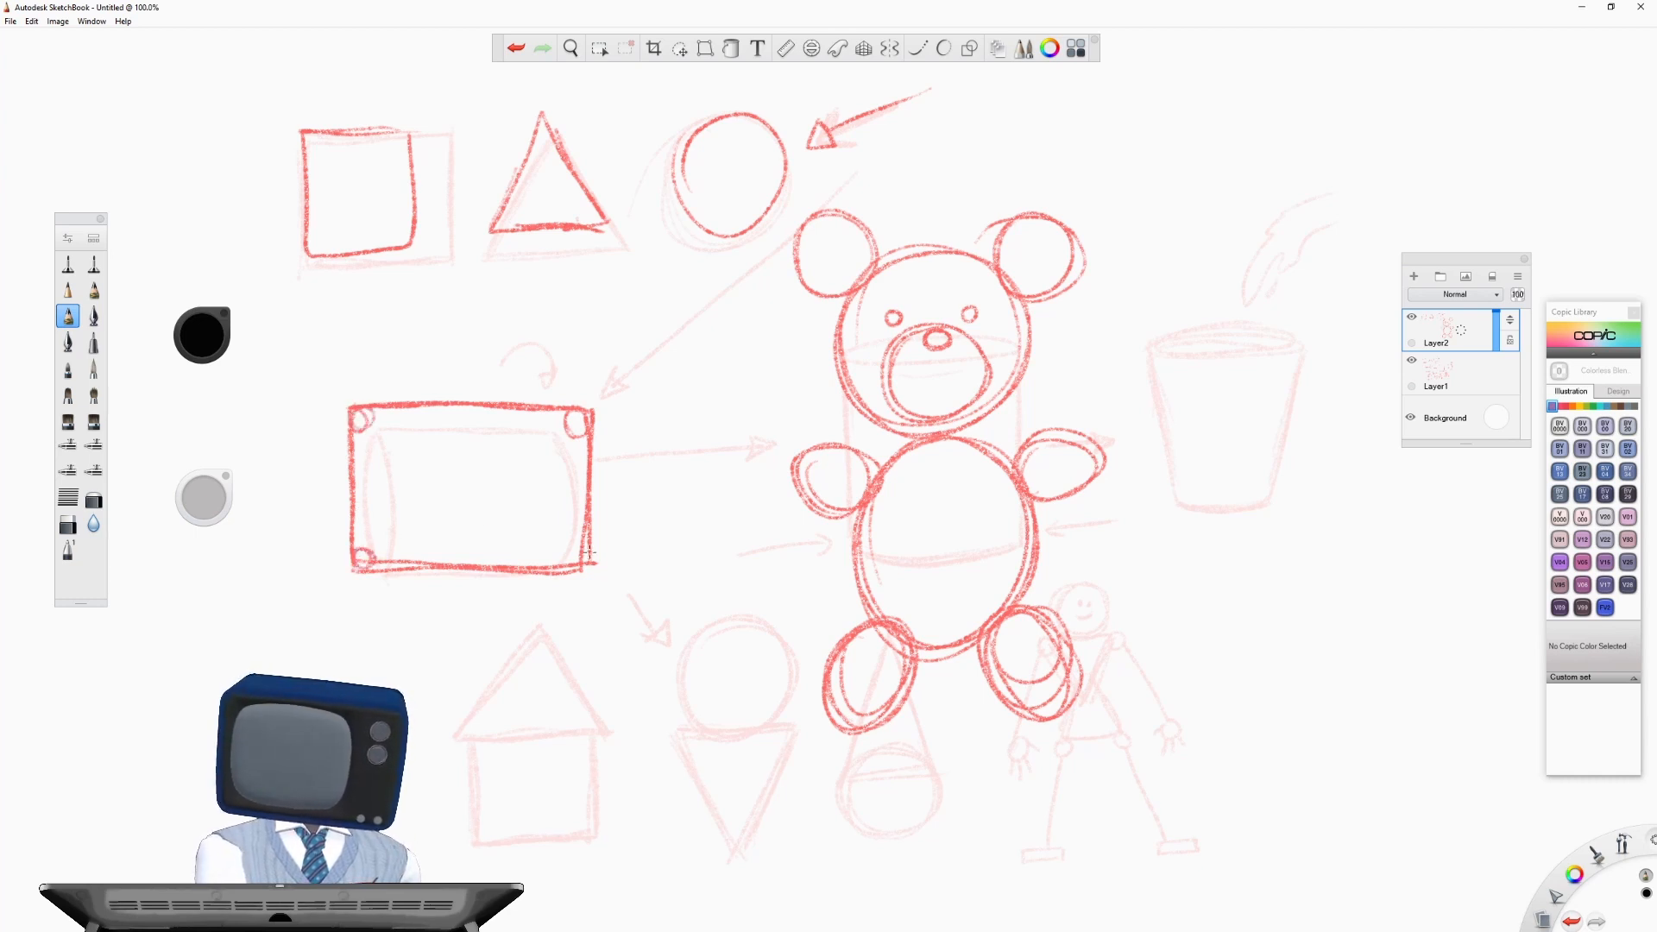
mouse_move(563, 557)
mouse_down()
mouse_move(574, 568)
mouse_move(564, 558)
mouse_up()
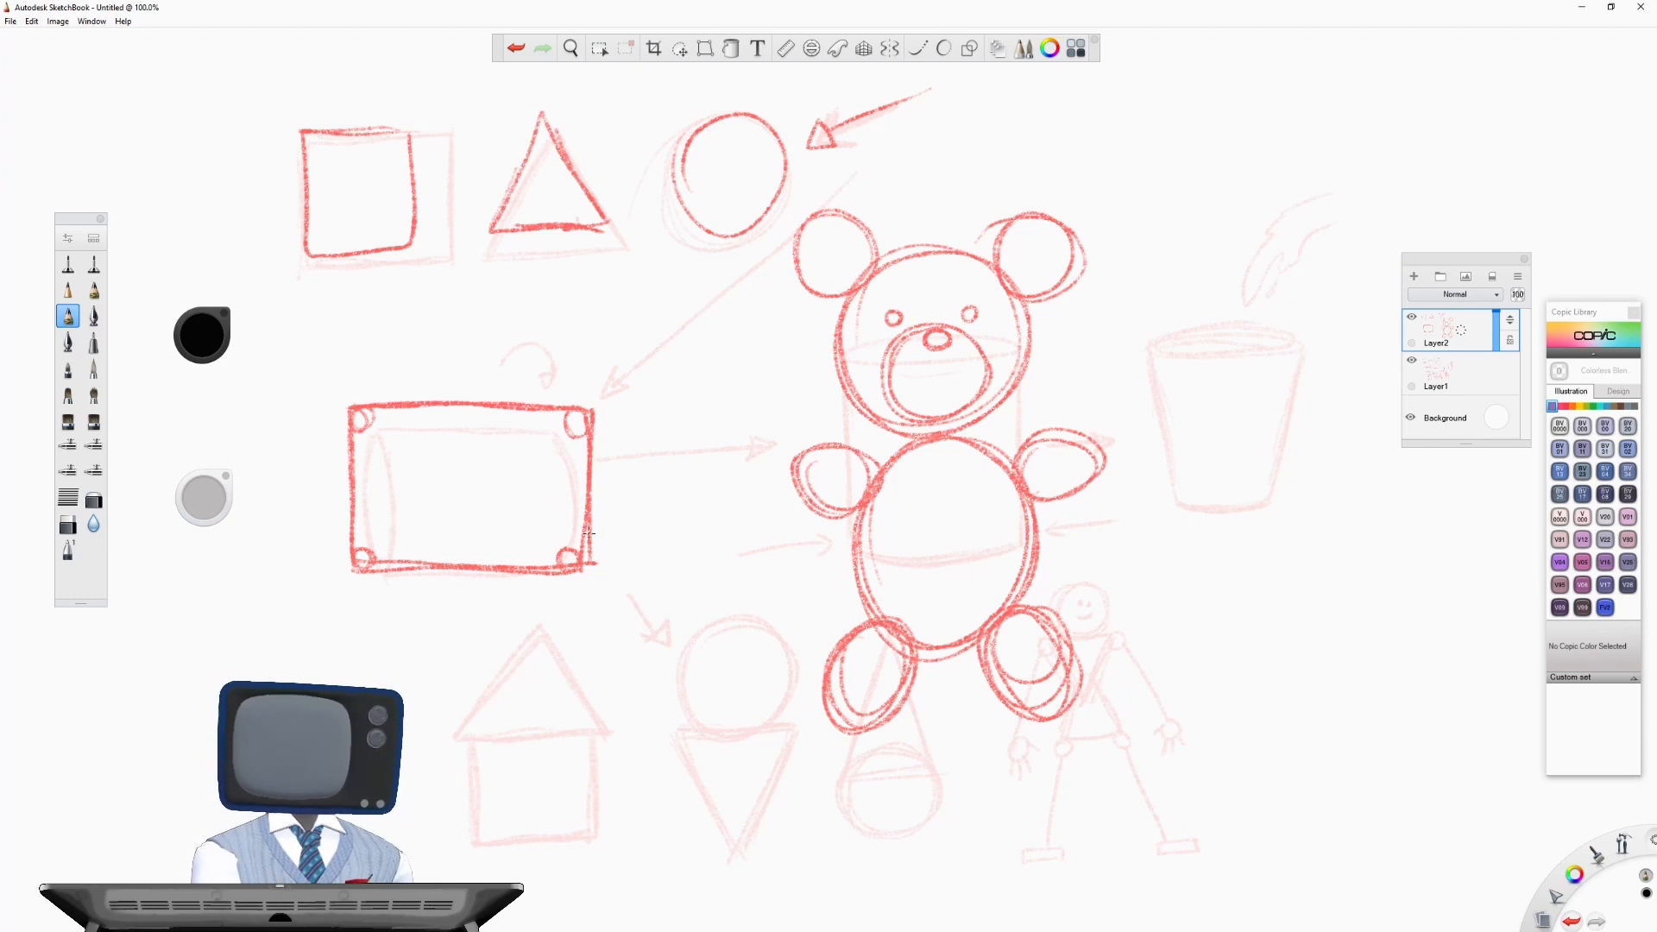
- Draw a doubled square TV screen with small corner circles inside the rectangle, and add two round slotted knobs beside it
mouse_move(379, 448)
mouse_down()
mouse_move(387, 544)
mouse_move(464, 545)
mouse_up()
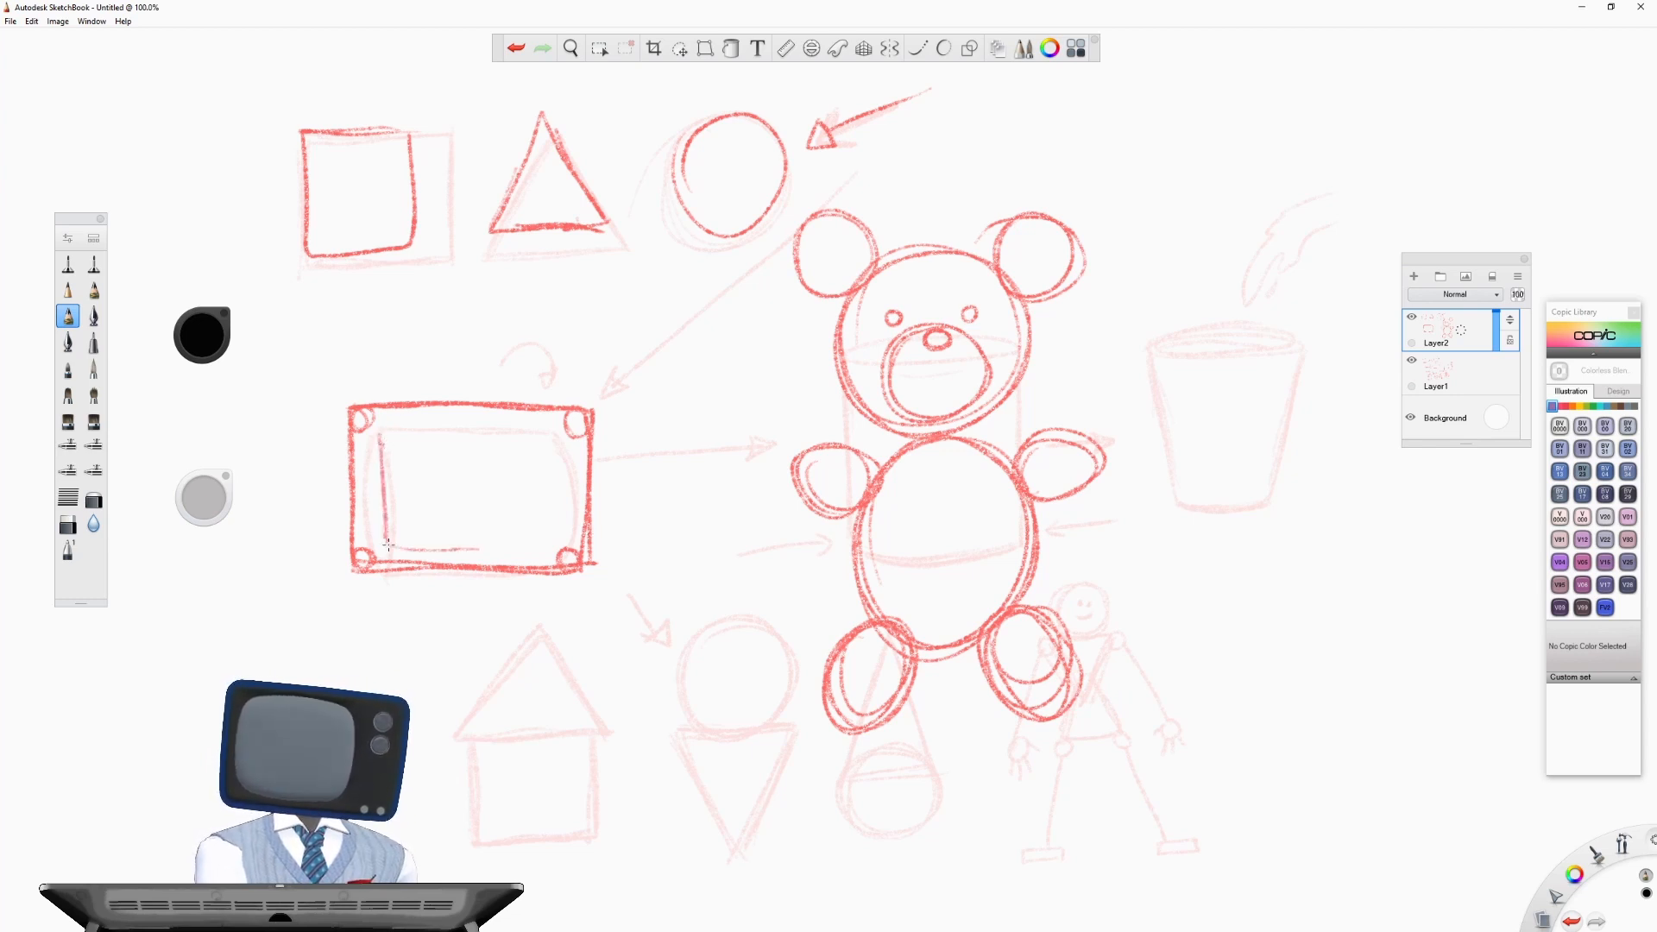
mouse_move(509, 436)
mouse_down()
mouse_move(439, 543)
mouse_move(511, 445)
mouse_up()
drag(520, 536, 380, 436)
mouse_move(382, 438)
mouse_down()
mouse_move(489, 435)
mouse_move(525, 542)
mouse_move(383, 551)
mouse_move(497, 553)
mouse_up()
mouse_move(381, 547)
mouse_down()
mouse_move(390, 421)
mouse_move(537, 420)
mouse_move(491, 423)
mouse_move(529, 436)
mouse_move(520, 519)
mouse_move(484, 549)
mouse_move(520, 544)
mouse_move(385, 542)
mouse_move(383, 435)
mouse_move(512, 447)
mouse_up()
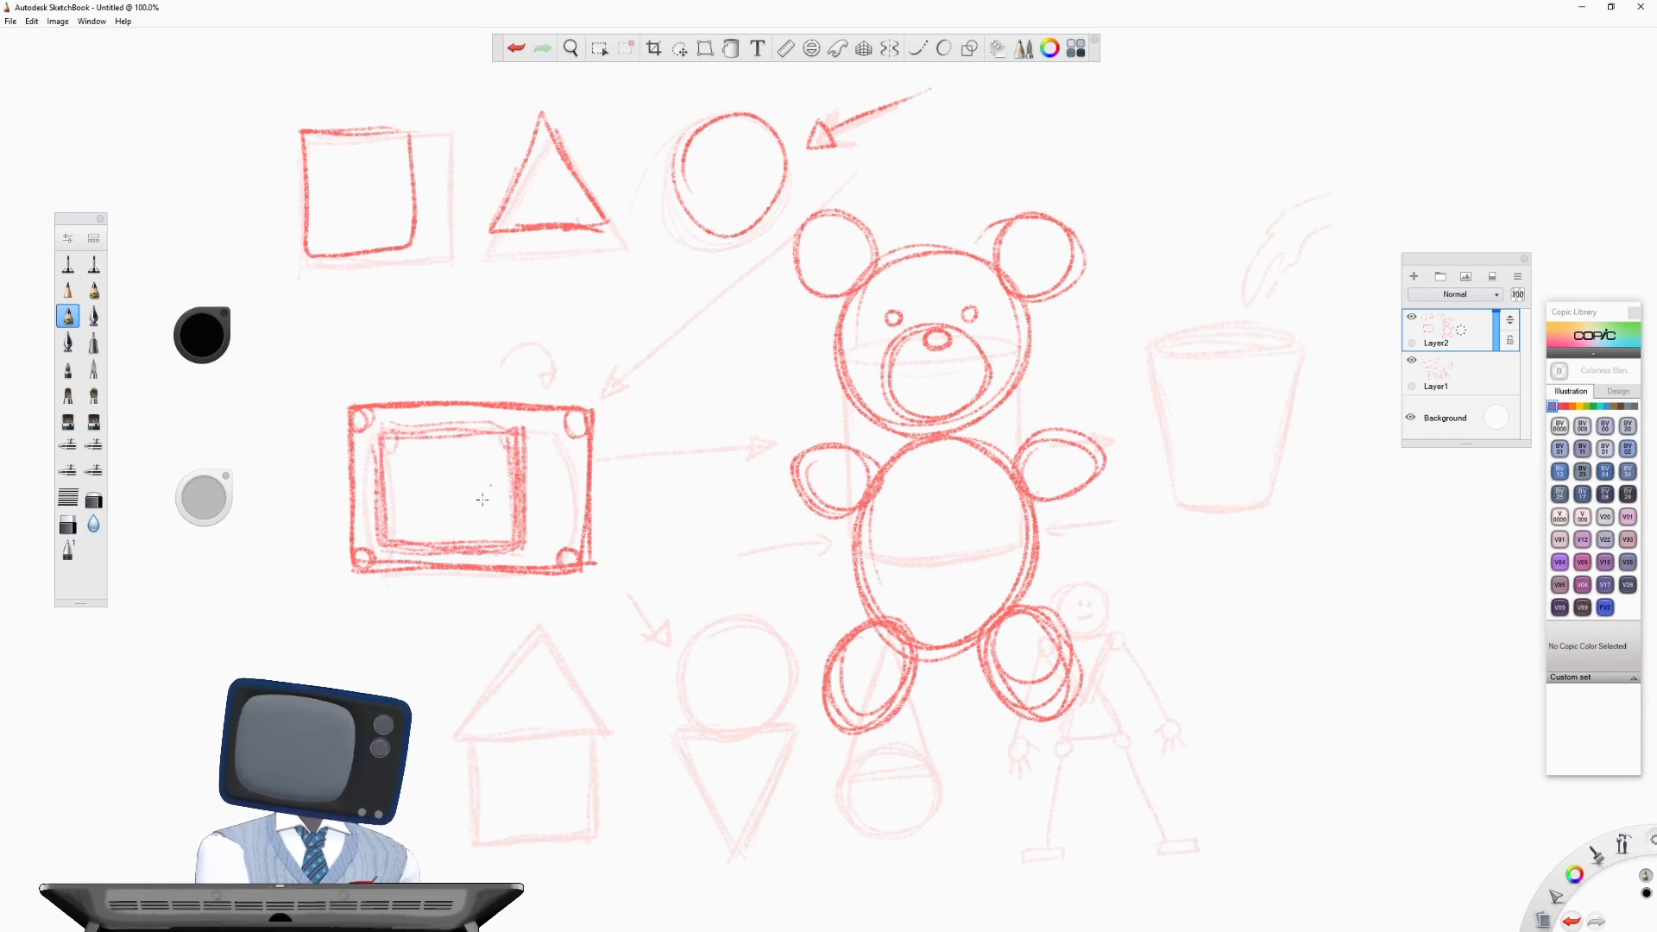
drag(506, 525, 509, 540)
drag(387, 528, 393, 532)
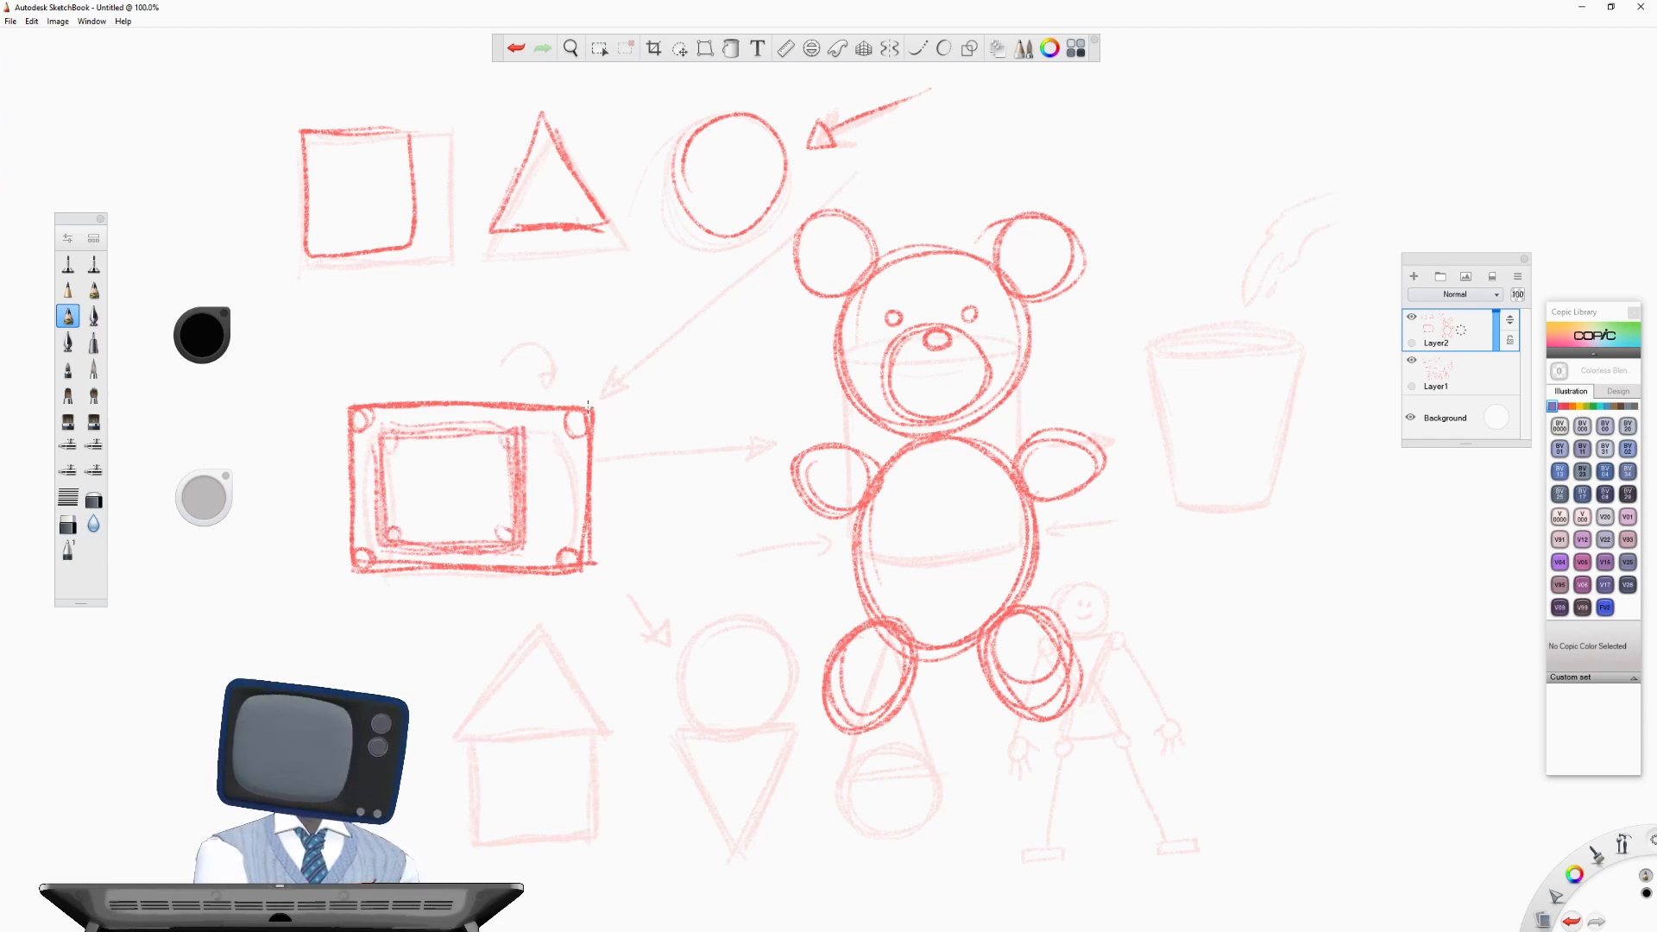
mouse_move(551, 447)
mouse_down()
mouse_move(544, 465)
mouse_move(570, 453)
mouse_move(552, 442)
mouse_move(545, 502)
mouse_move(565, 485)
mouse_up()
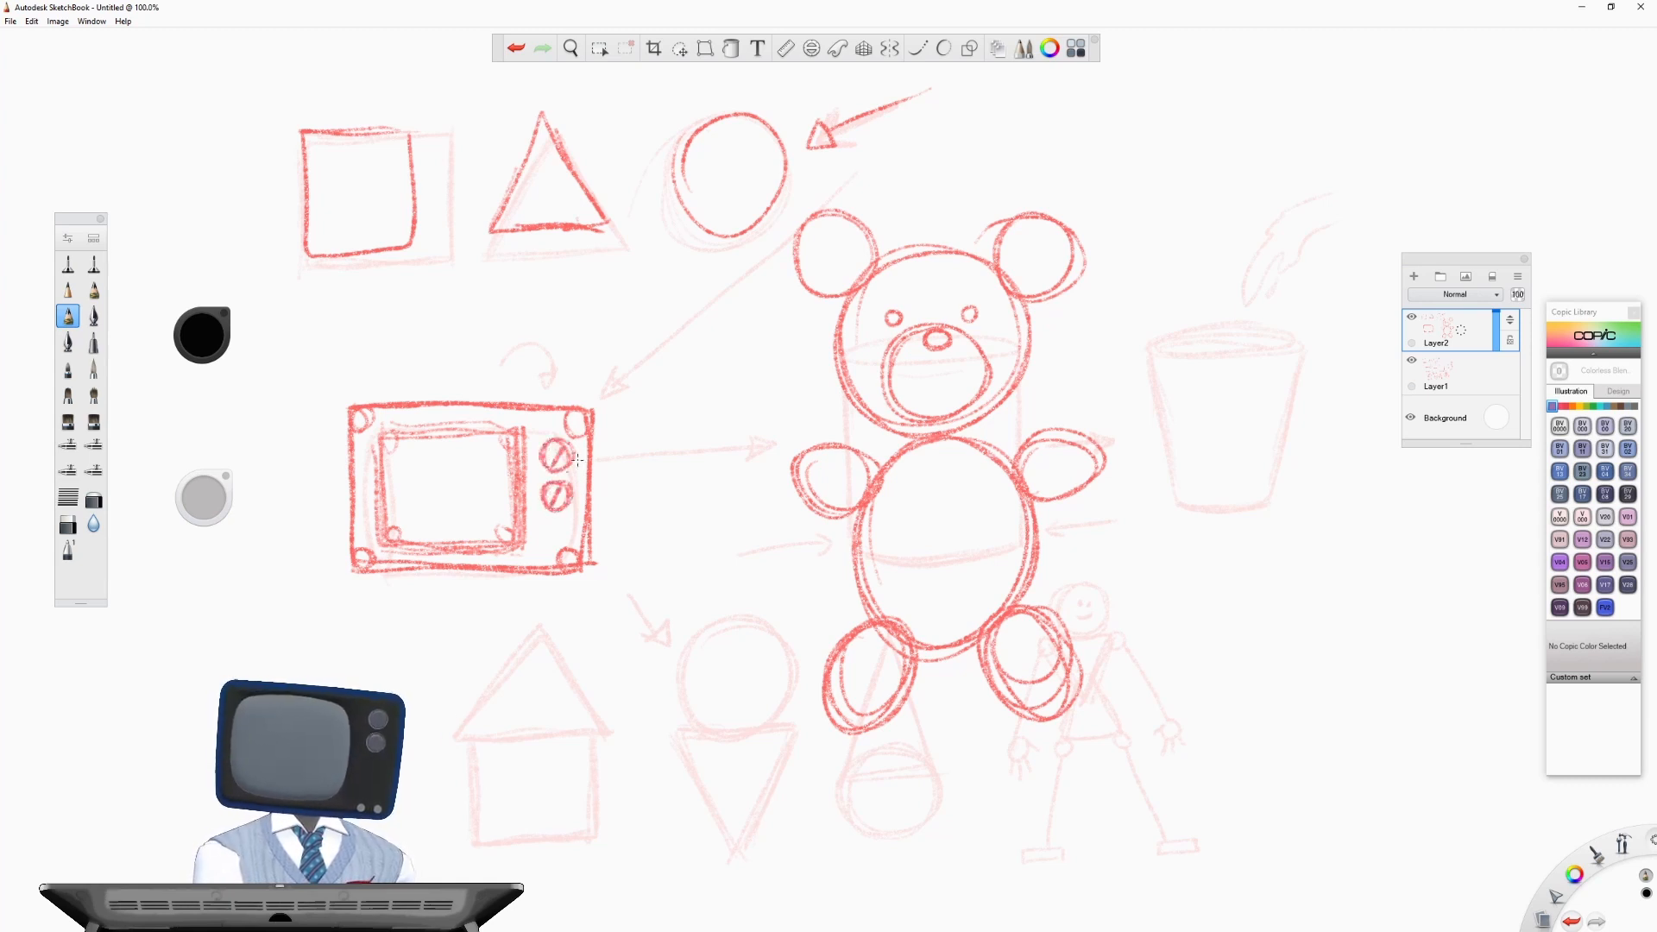
- Draw two tiny buttons below the TV's knobs, and fade Layer2 beneath a new empty layer
drag(542, 546, 557, 554)
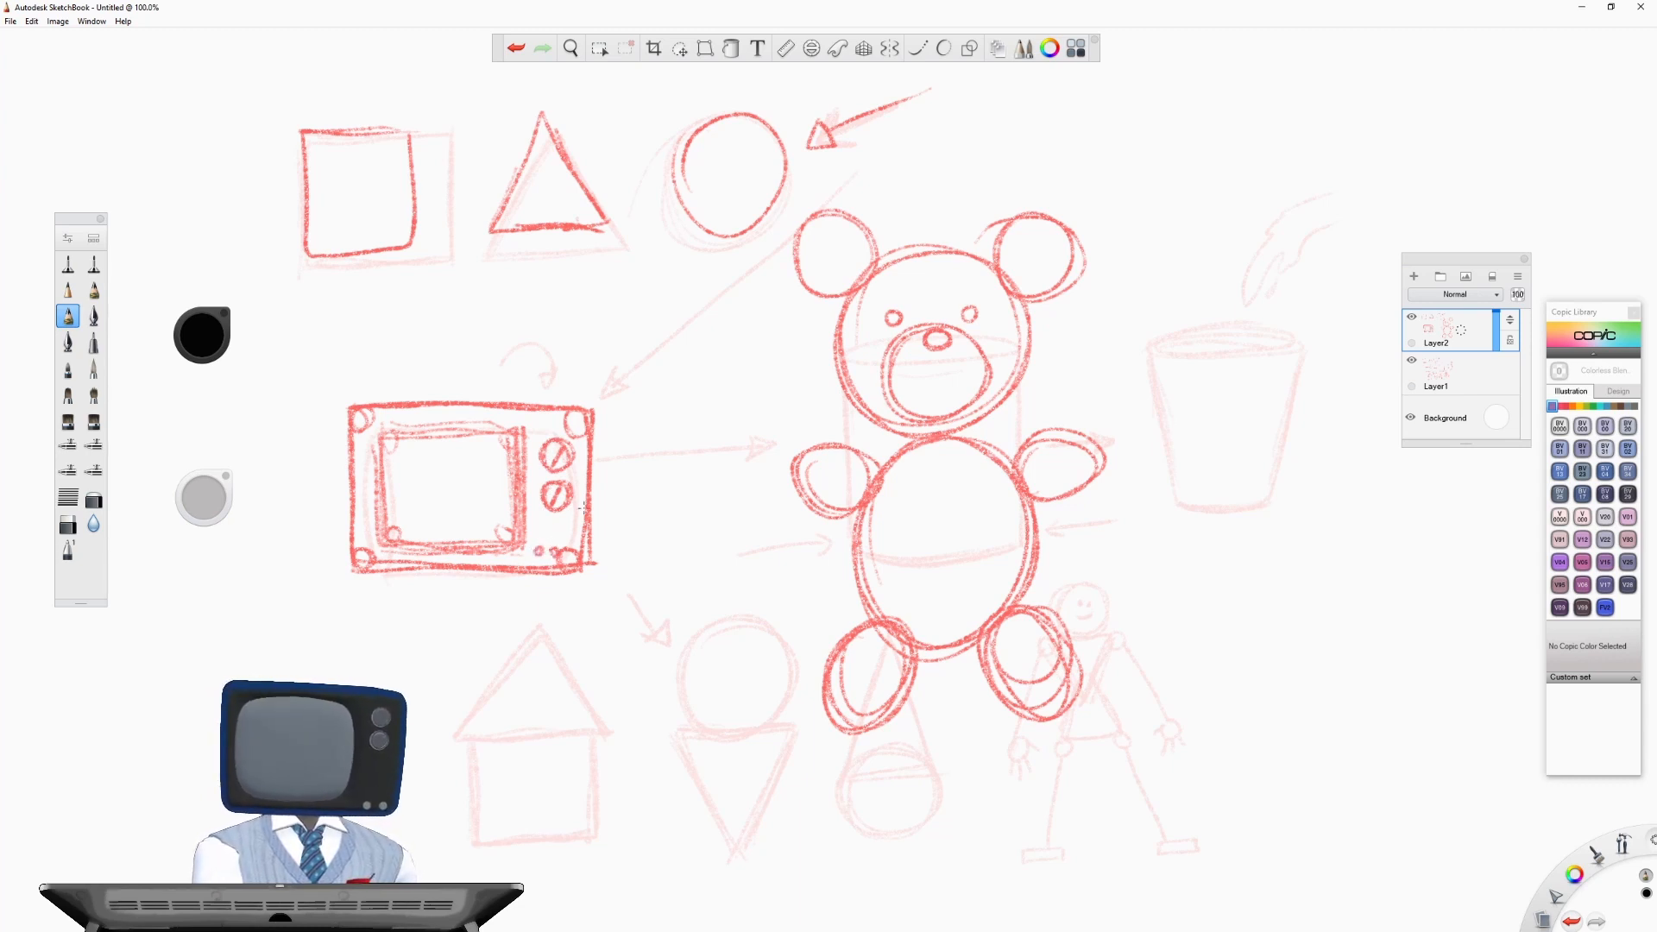
drag(1461, 332, 1465, 295)
click(1482, 376)
drag(1498, 386, 1498, 394)
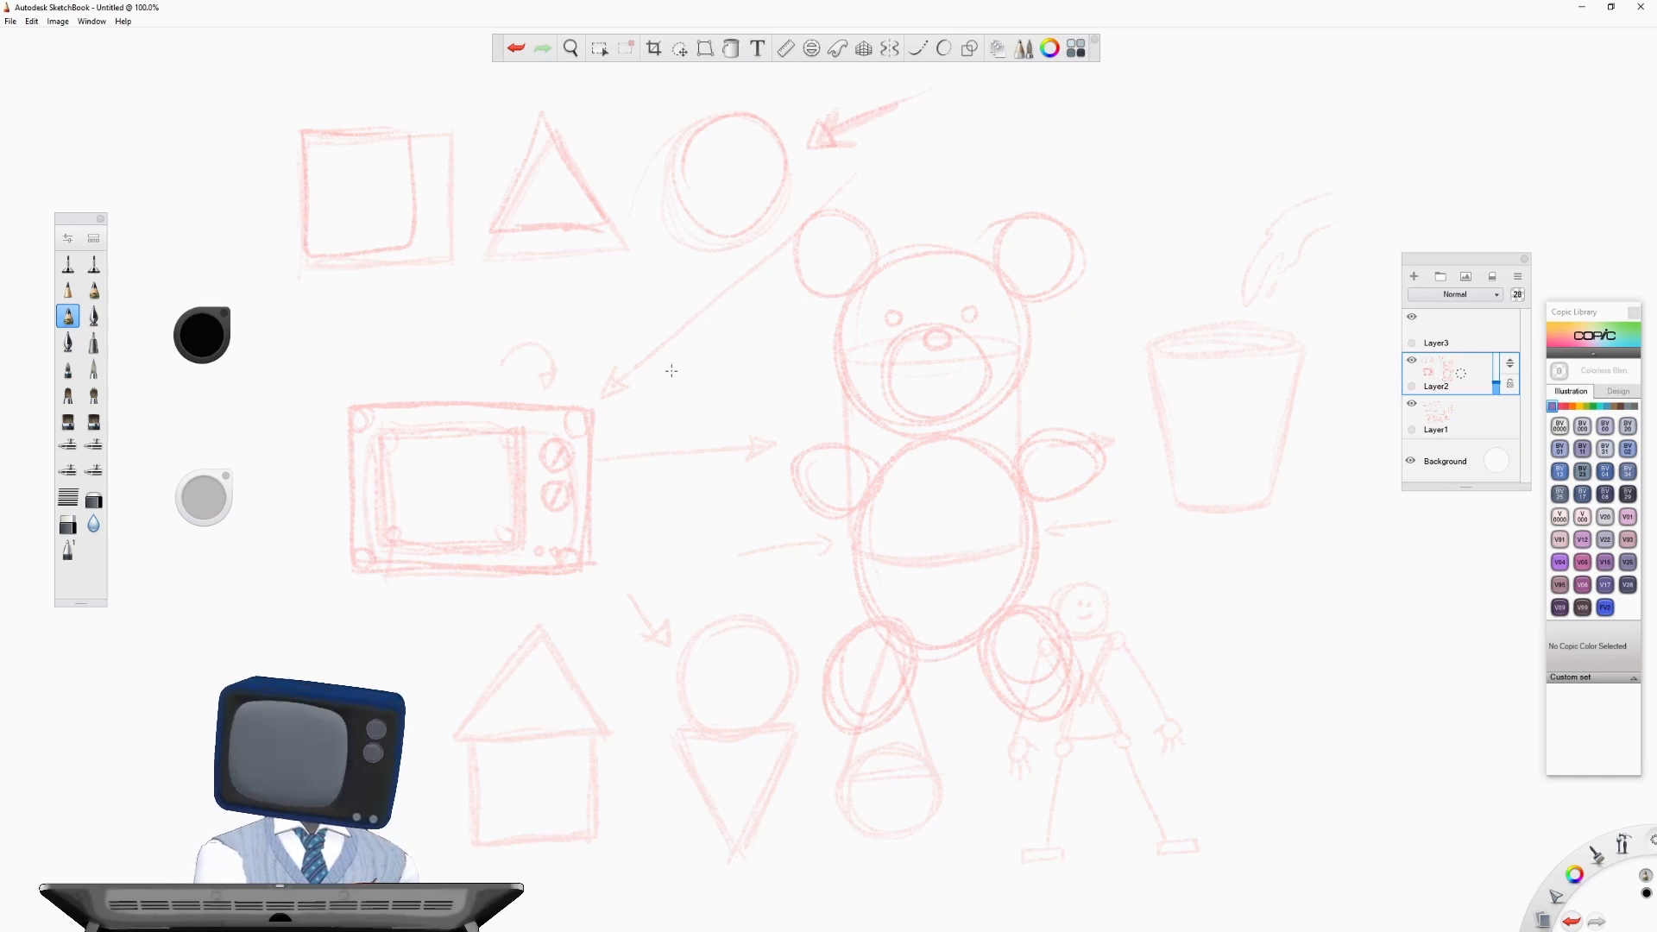
- Trace the TV's outer case on Layer3 as a wide rectangle, rounding its corners along the faded corner circles
key(space)
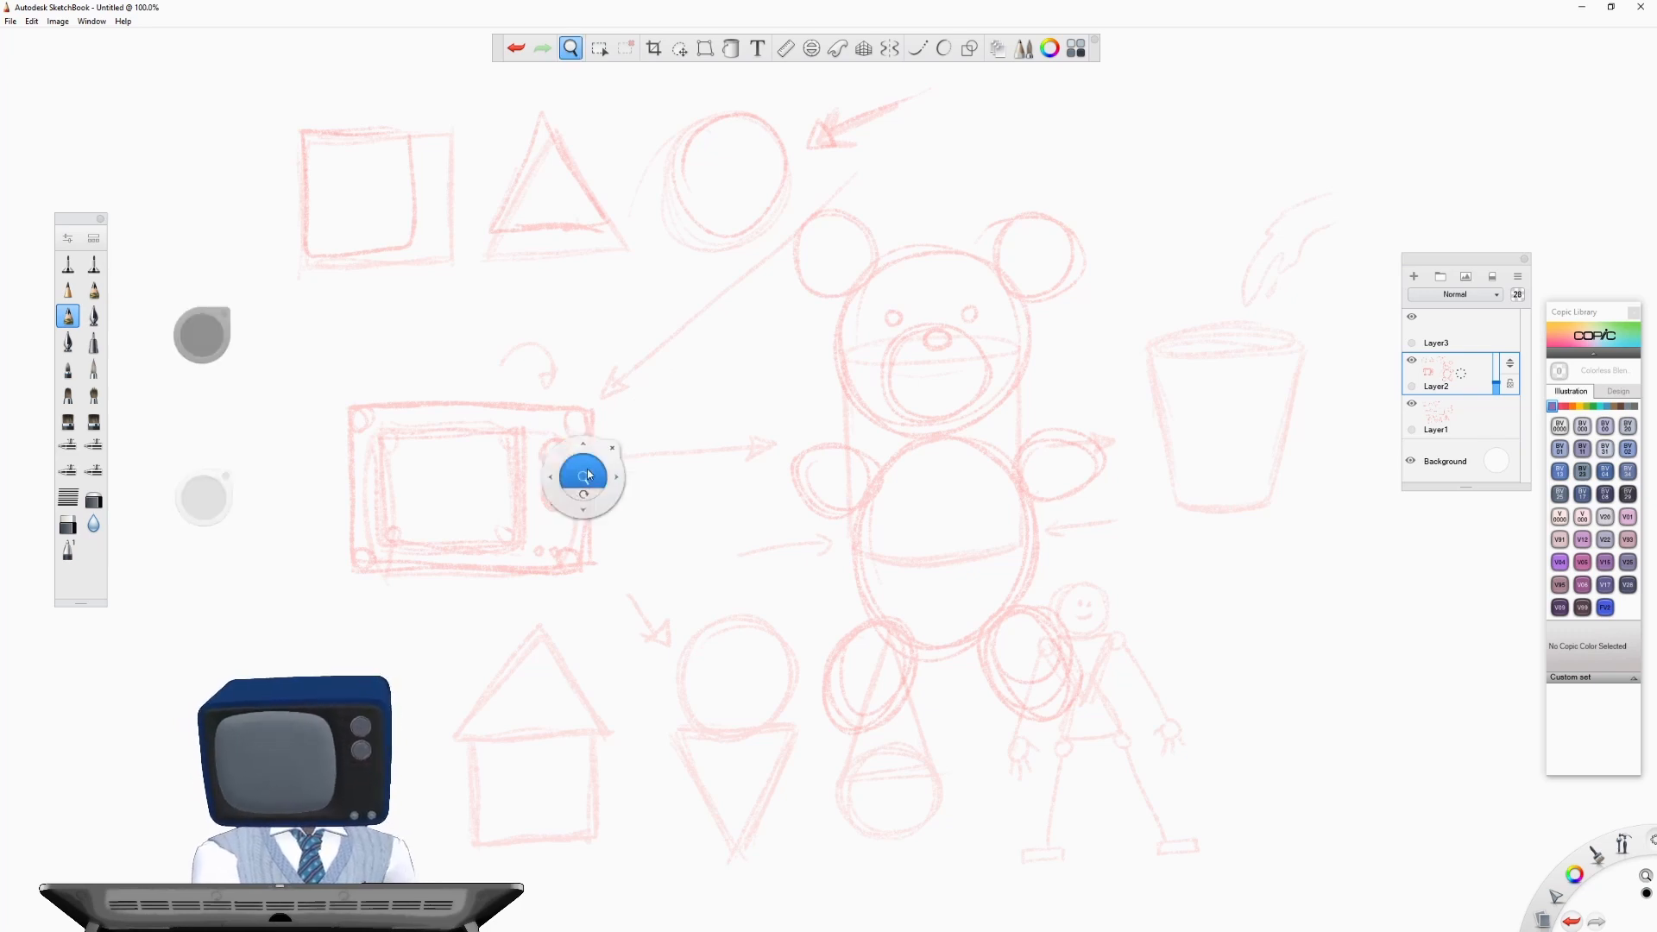
drag(584, 474, 584, 476)
mouse_move(584, 476)
mouse_down()
mouse_move(610, 336)
mouse_move(1095, 333)
mouse_move(1205, 311)
mouse_up()
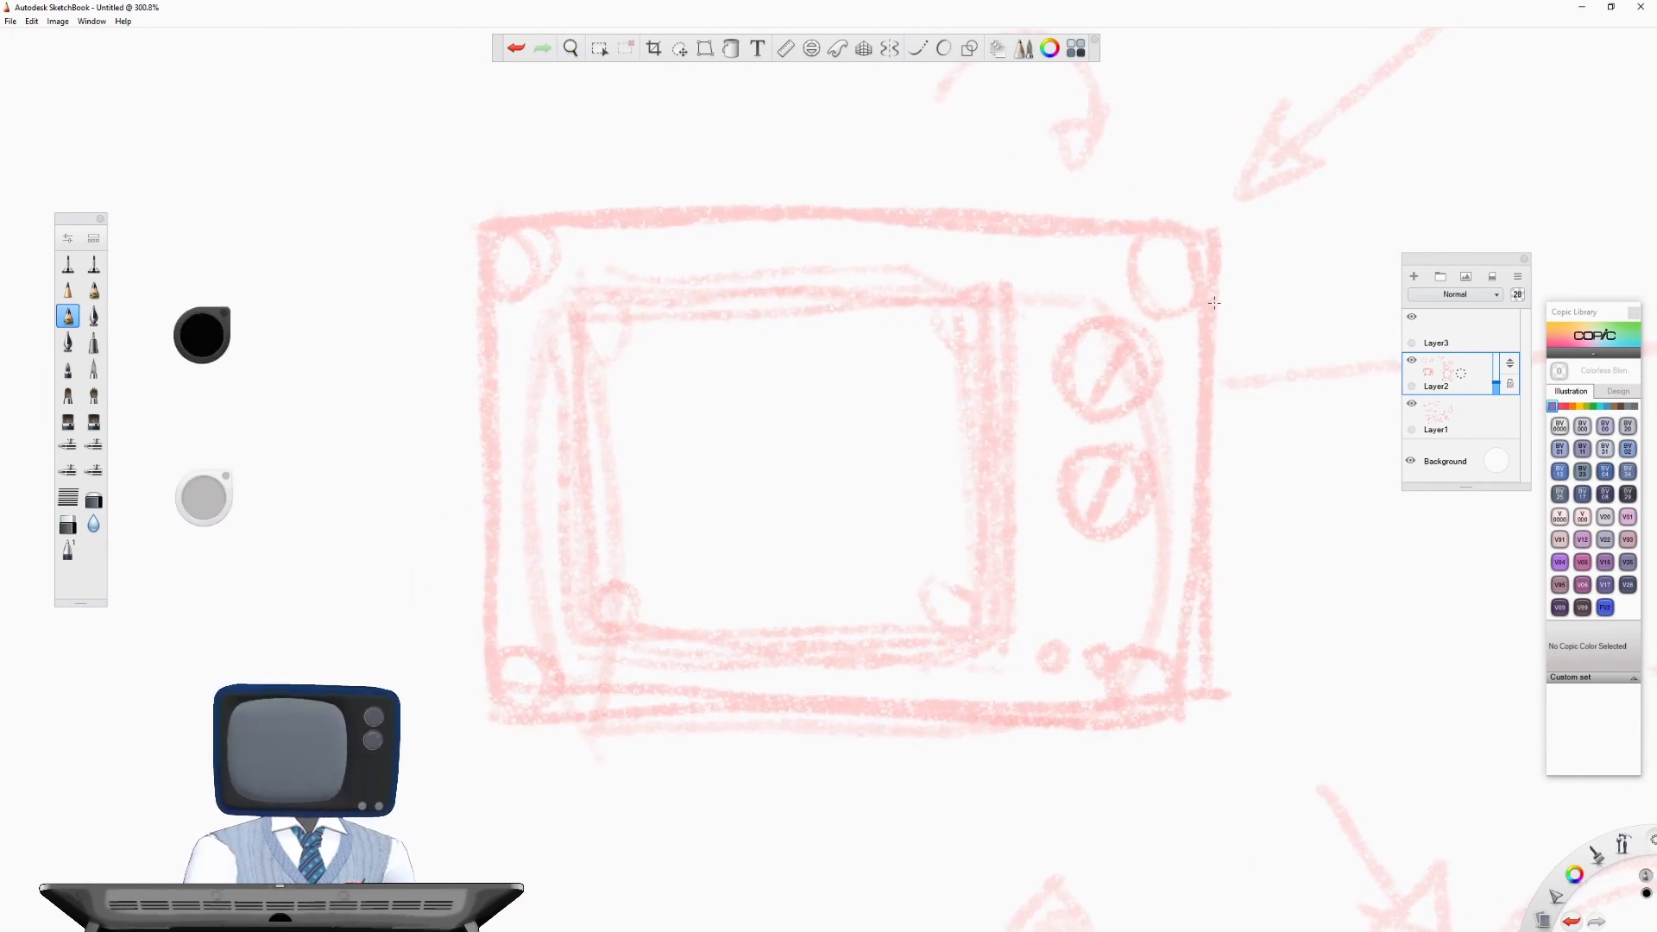
click(1467, 332)
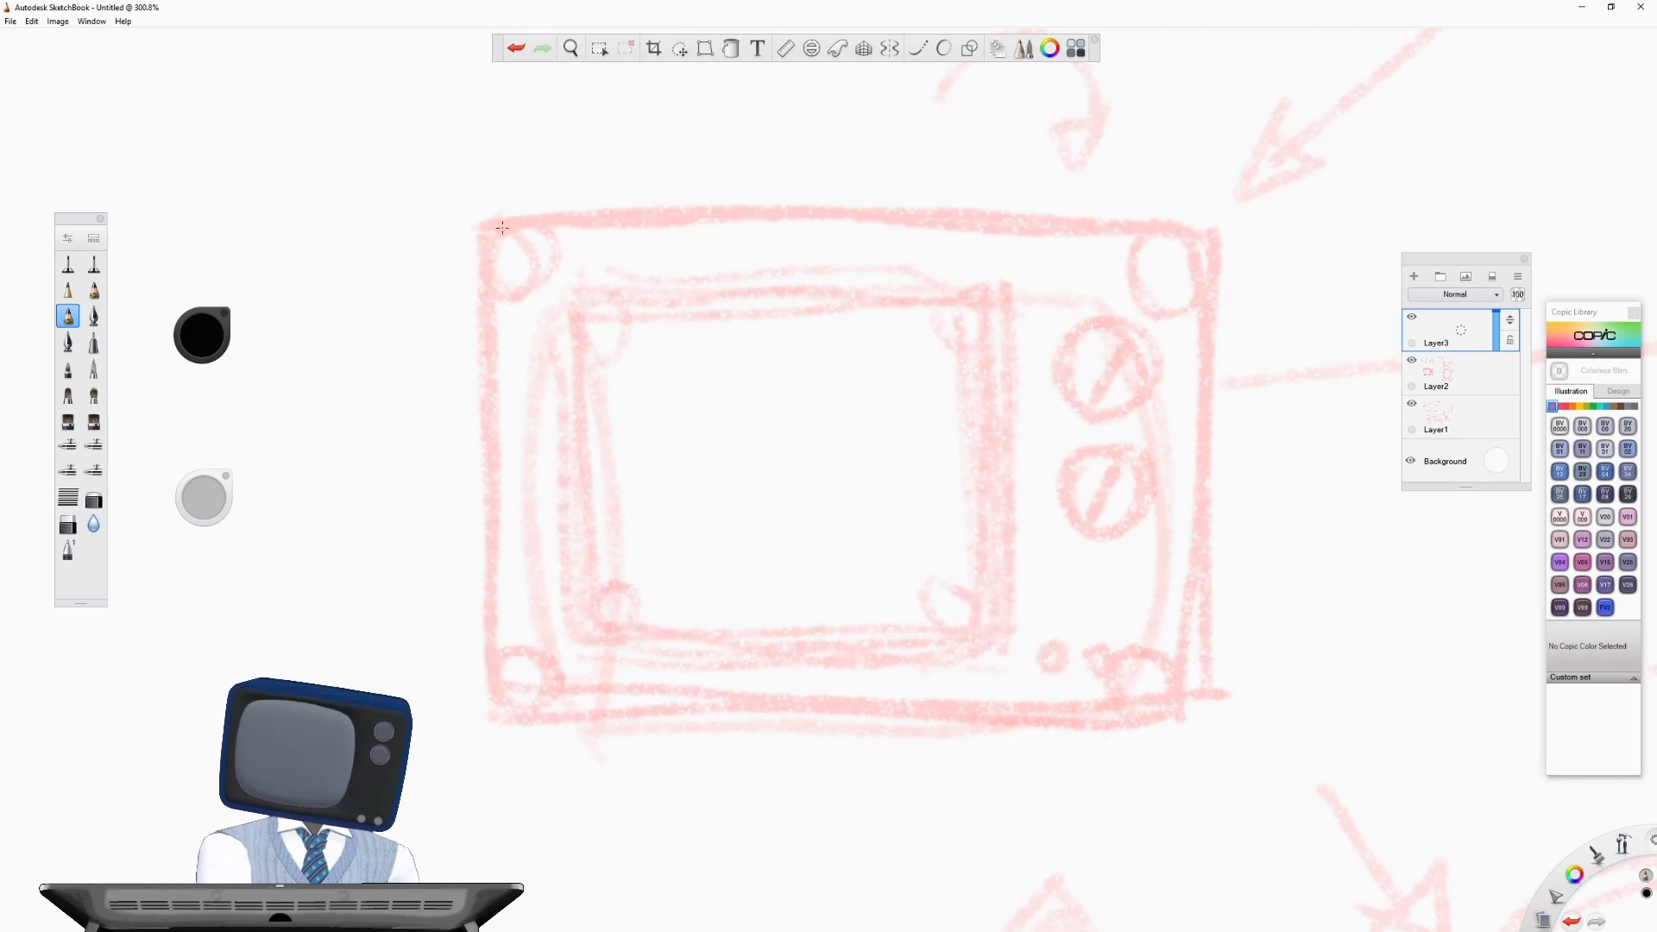
mouse_move(506, 225)
mouse_down()
mouse_move(483, 273)
mouse_move(501, 229)
mouse_move(543, 219)
mouse_move(515, 222)
mouse_move(573, 220)
mouse_up()
drag(530, 223, 613, 215)
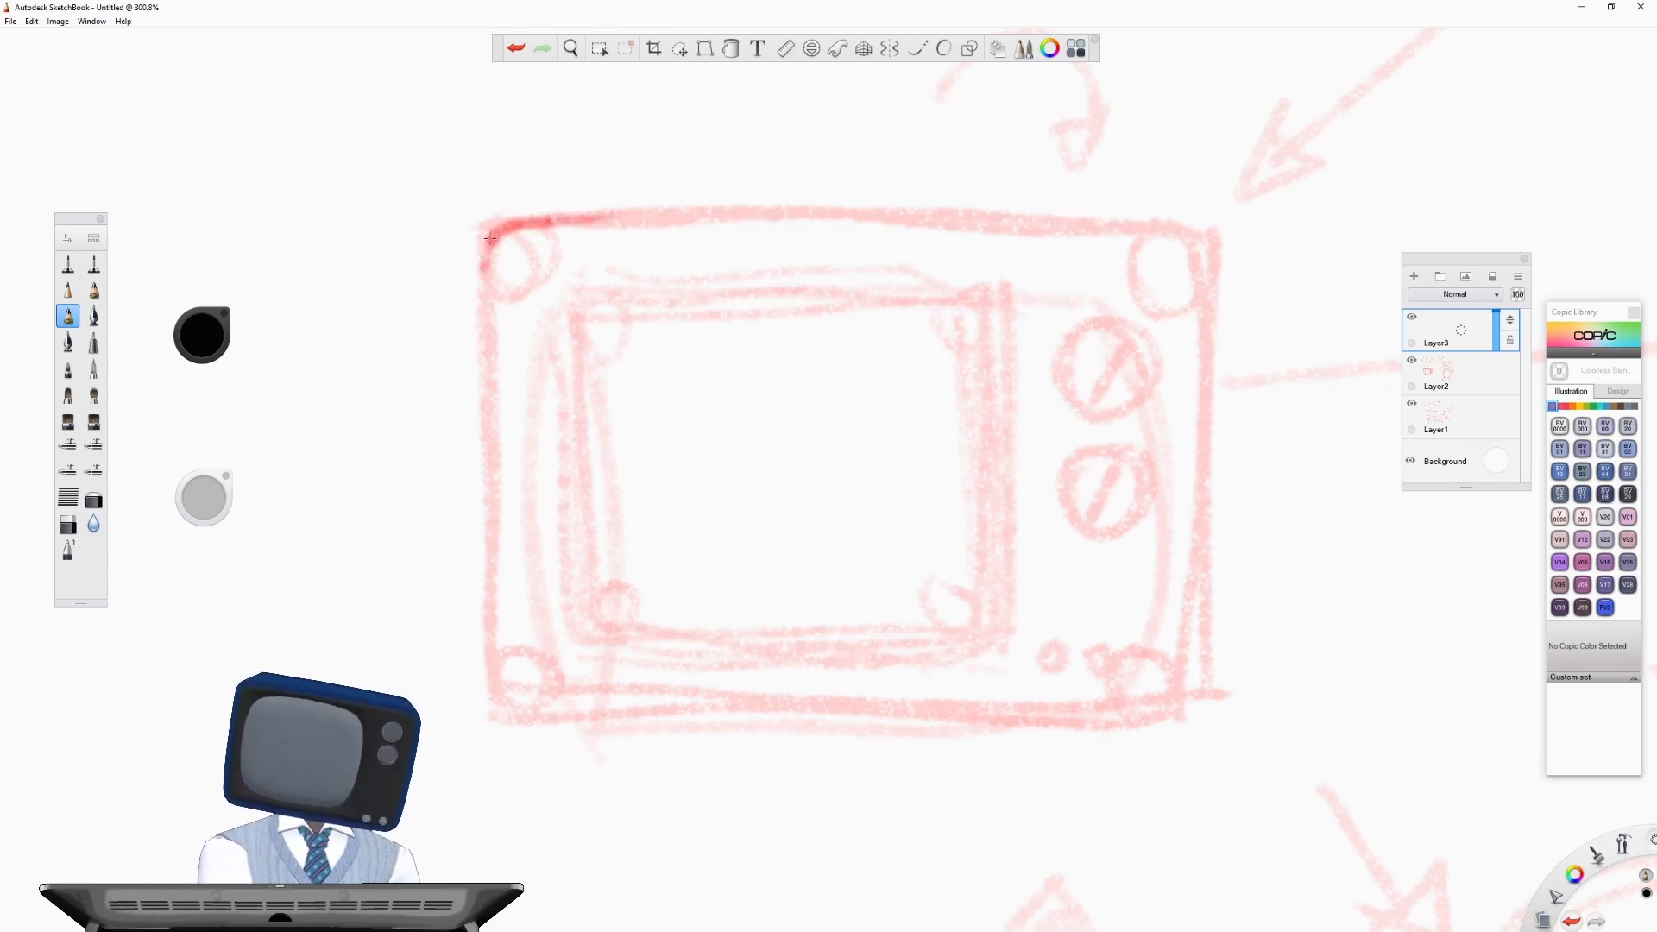
drag(492, 233, 480, 342)
drag(485, 263, 485, 391)
drag(483, 342, 488, 516)
drag(484, 442, 488, 604)
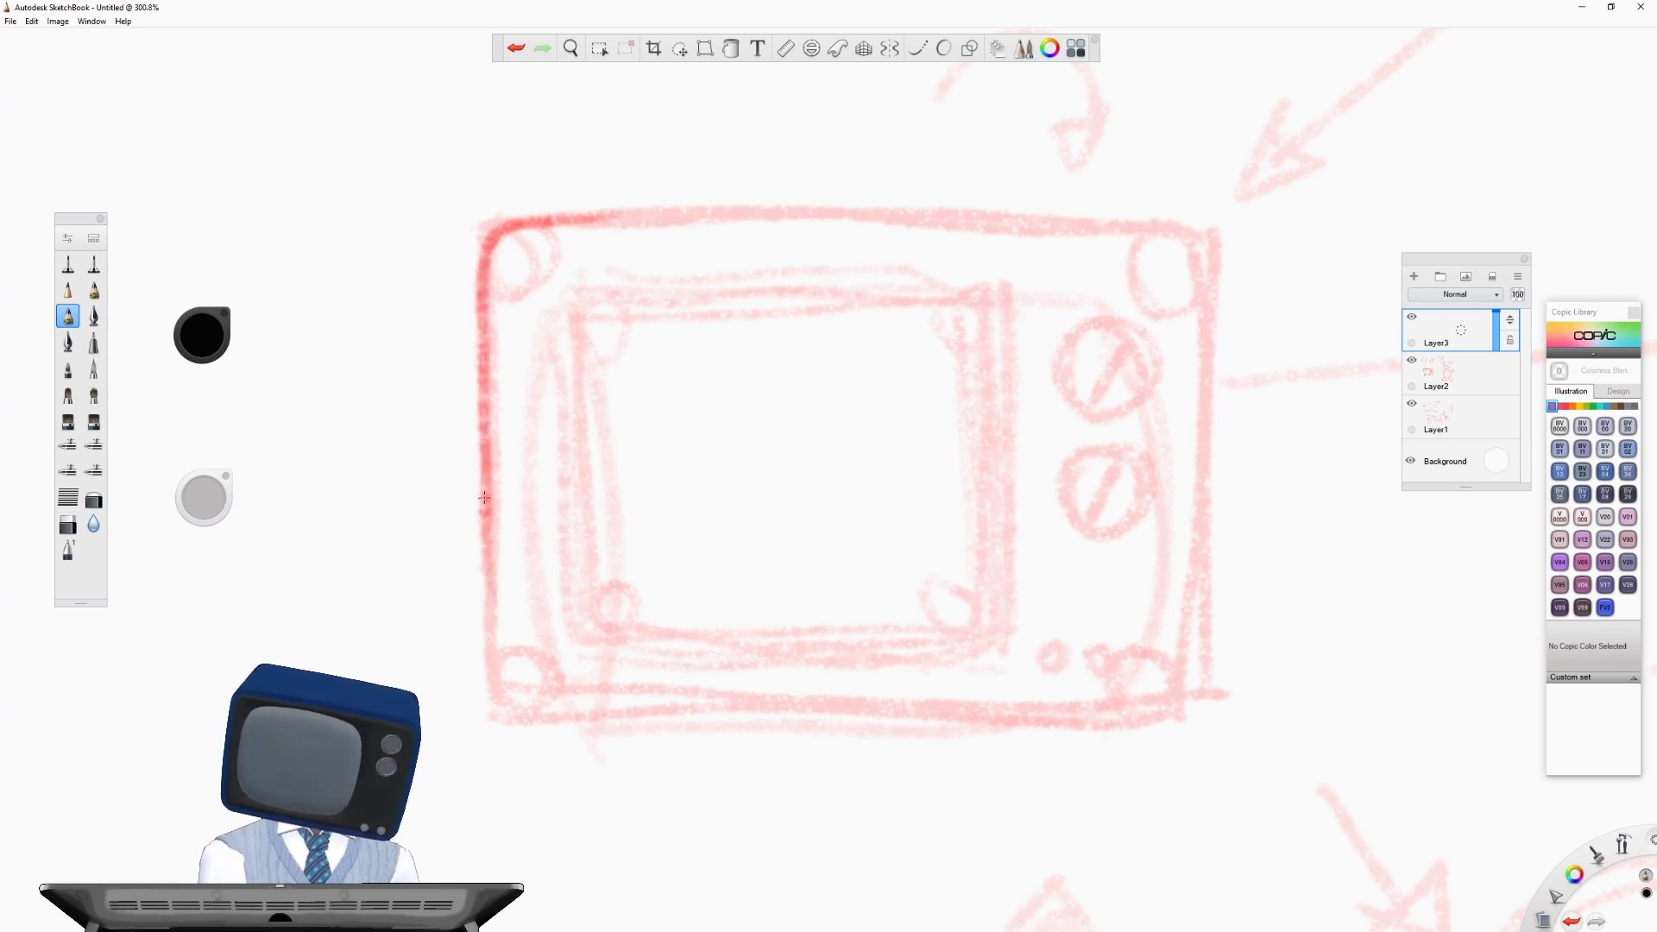
mouse_move(484, 526)
mouse_down()
mouse_move(490, 651)
mouse_move(513, 711)
mouse_move(550, 715)
mouse_up()
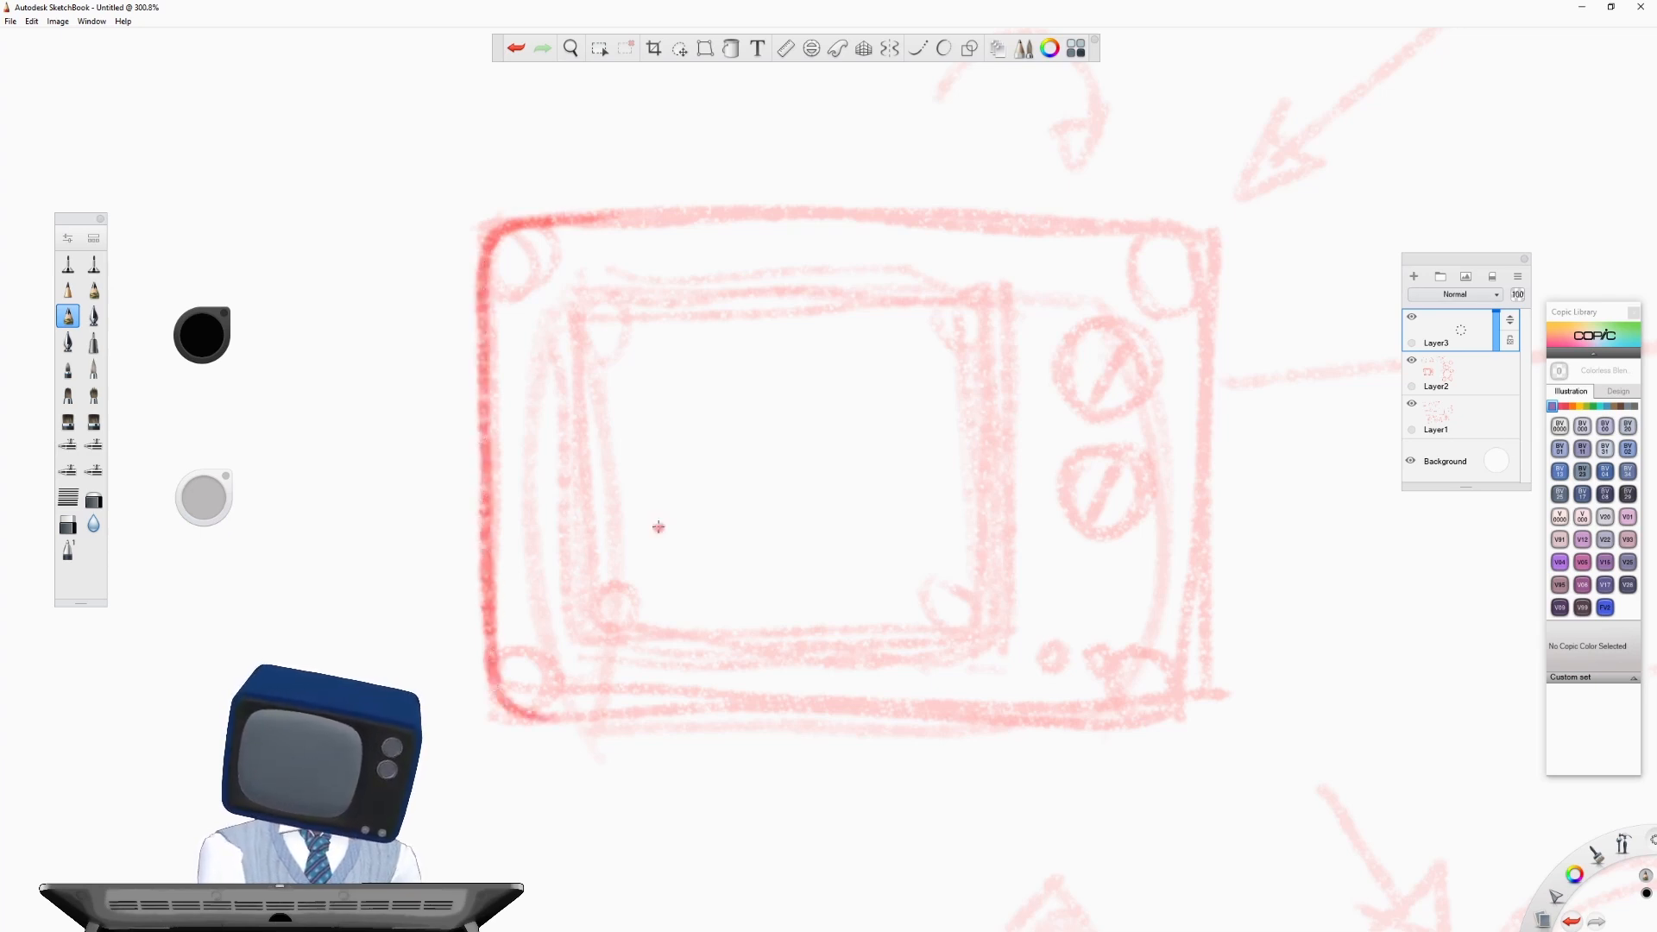
mouse_move(536, 219)
mouse_down()
mouse_move(1036, 207)
mouse_move(1197, 229)
mouse_move(556, 226)
mouse_move(1116, 219)
mouse_move(1198, 233)
mouse_move(1207, 463)
mouse_move(1178, 715)
mouse_move(1206, 679)
mouse_up()
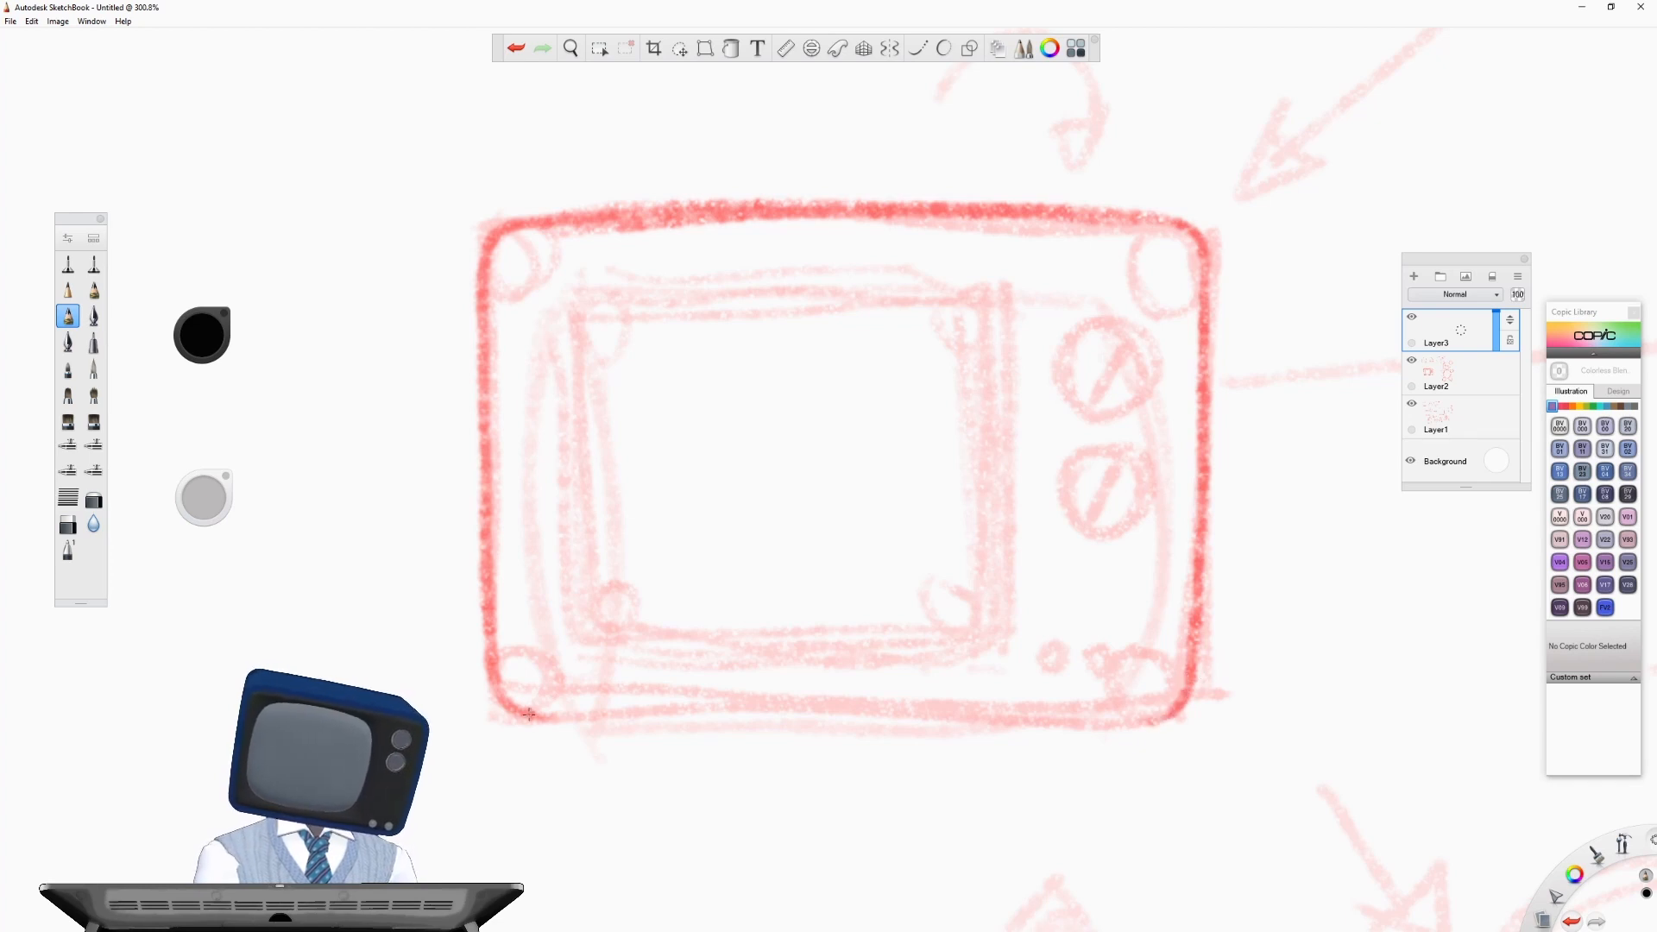
mouse_move(533, 715)
mouse_down()
mouse_move(1165, 715)
mouse_move(556, 733)
mouse_up()
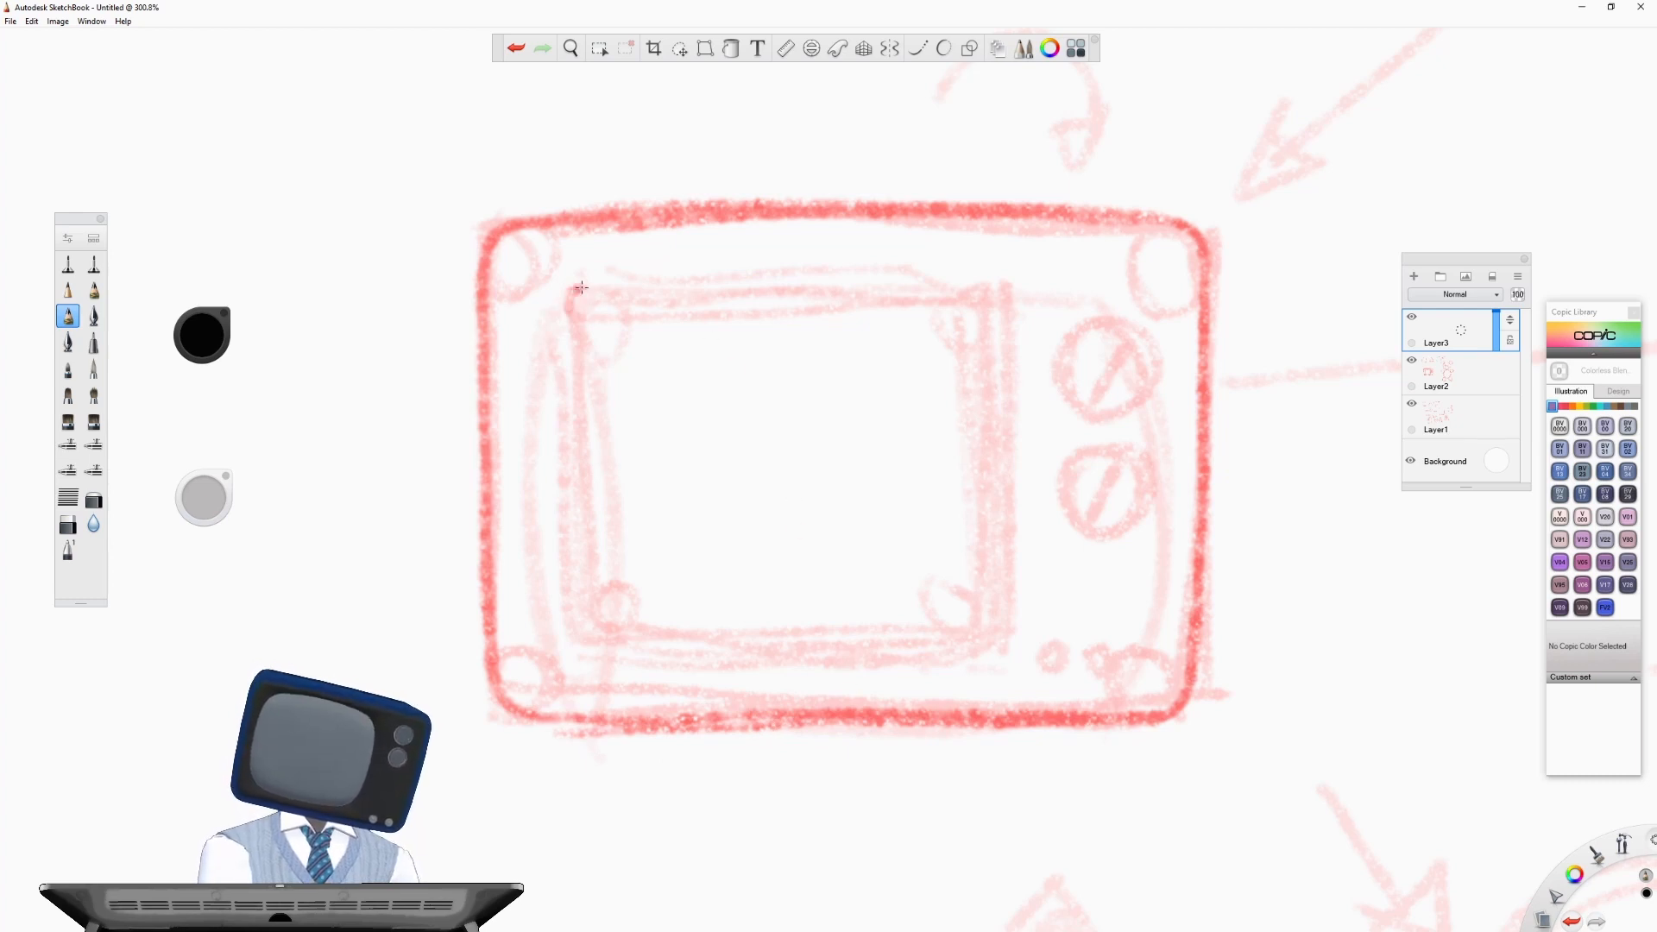
- Outline the TV screen on Layer3 as a rounded rectangle over the faded doubled square
mouse_move(578, 289)
mouse_down()
mouse_move(556, 442)
mouse_move(572, 611)
mouse_move(591, 609)
mouse_move(578, 287)
mouse_move(670, 278)
mouse_move(583, 277)
mouse_move(994, 284)
mouse_move(1004, 604)
mouse_move(1008, 572)
mouse_move(1001, 628)
mouse_move(971, 657)
mouse_up()
click(625, 337)
mouse_move(571, 609)
mouse_down()
mouse_move(600, 654)
mouse_move(807, 657)
mouse_up()
drag(658, 662, 998, 646)
mouse_move(747, 662)
mouse_down()
mouse_move(986, 645)
mouse_move(577, 661)
mouse_move(552, 617)
mouse_move(552, 366)
mouse_move(608, 278)
mouse_up()
- Redraw the two slotted knobs and the two small buttons beside the screen on Layer3
mouse_move(1089, 304)
mouse_down()
mouse_move(1148, 371)
mouse_move(1086, 302)
mouse_move(1147, 345)
mouse_move(1137, 321)
mouse_up()
mouse_move(1104, 436)
mouse_down()
mouse_move(1065, 479)
mouse_move(1096, 444)
mouse_move(1080, 516)
mouse_move(1141, 444)
mouse_up()
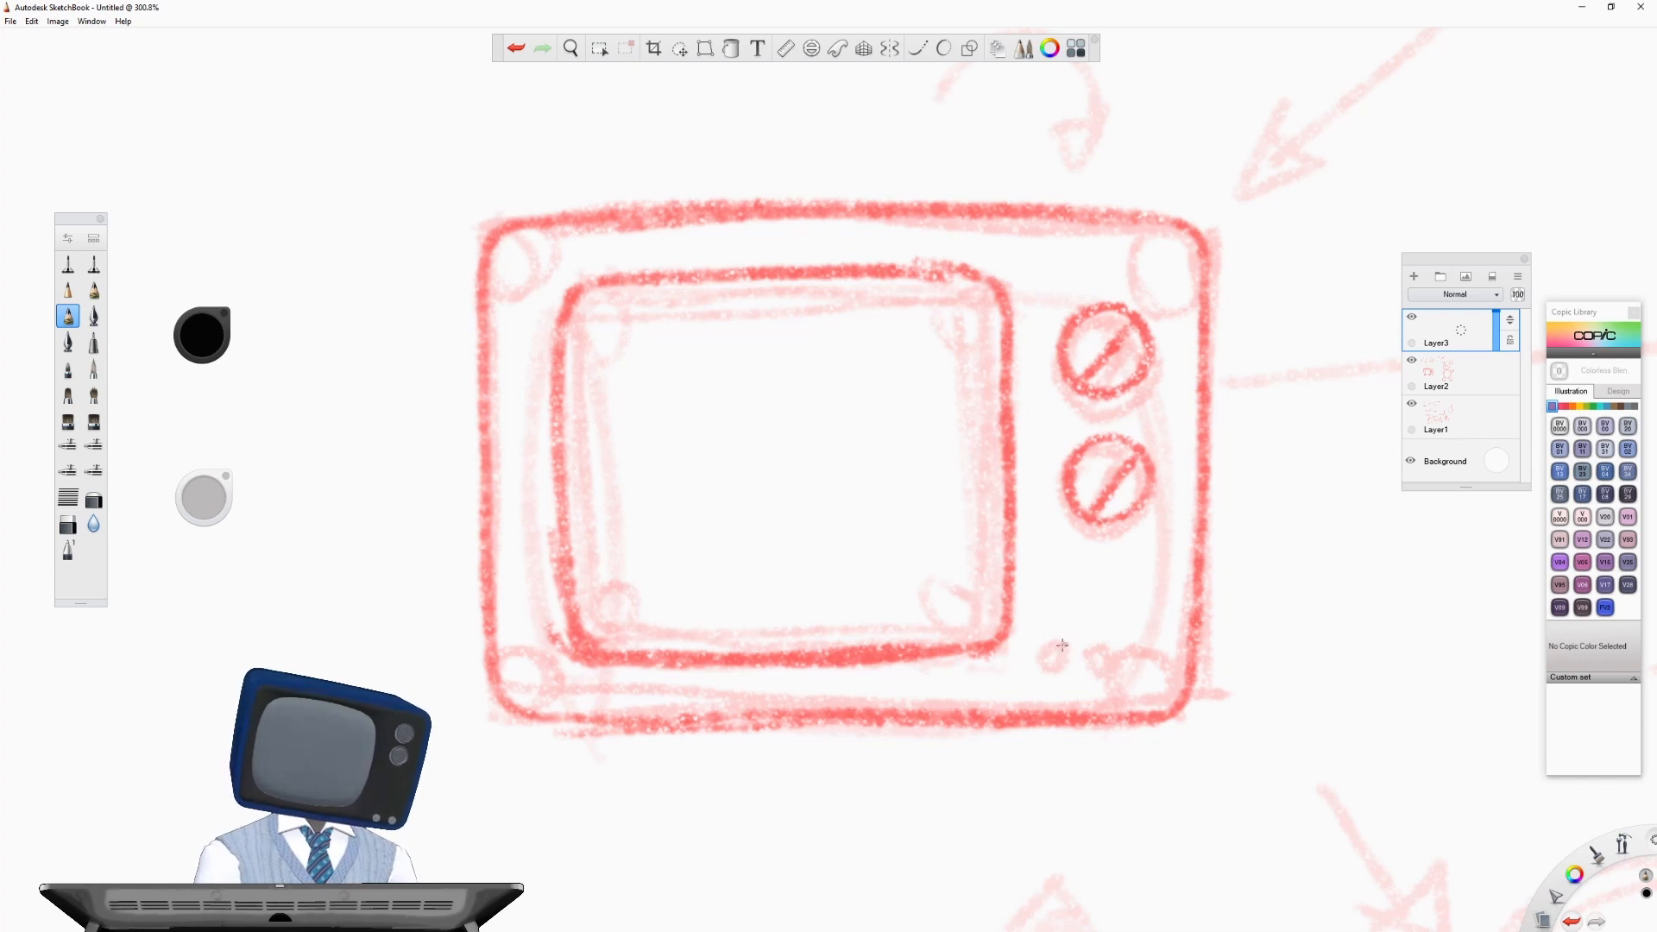
drag(1057, 658, 1115, 645)
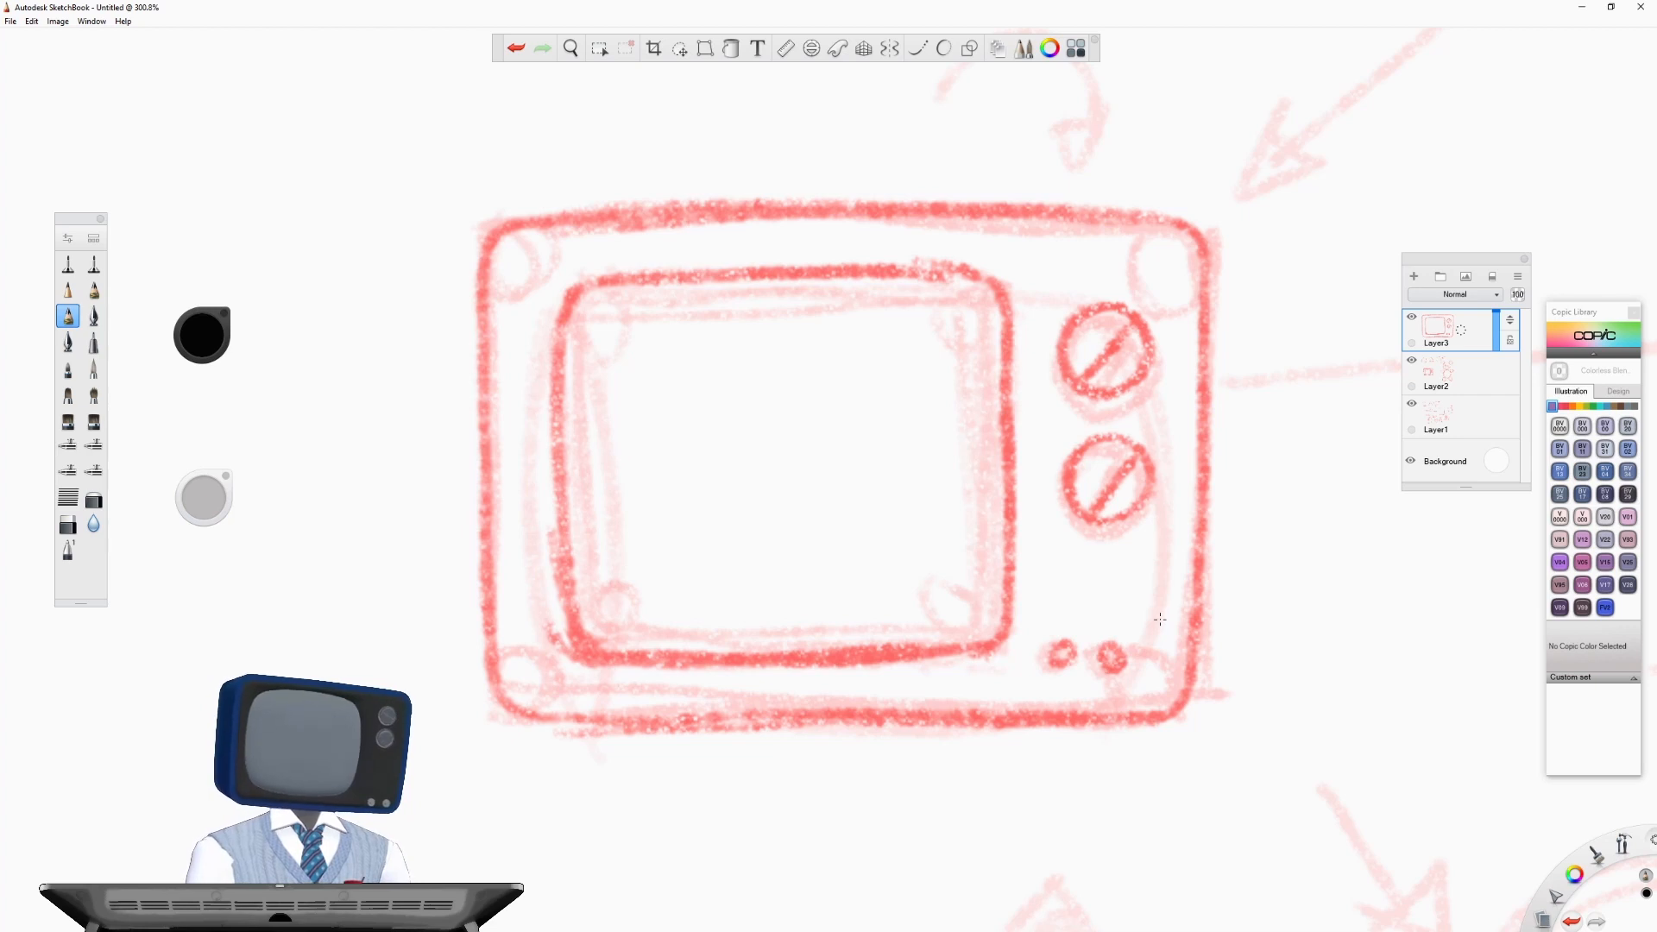
- Fade Layer3 and hide Layer2 and Layer1 to isolate the refined TV sketch beneath a new top layer
click(1498, 341)
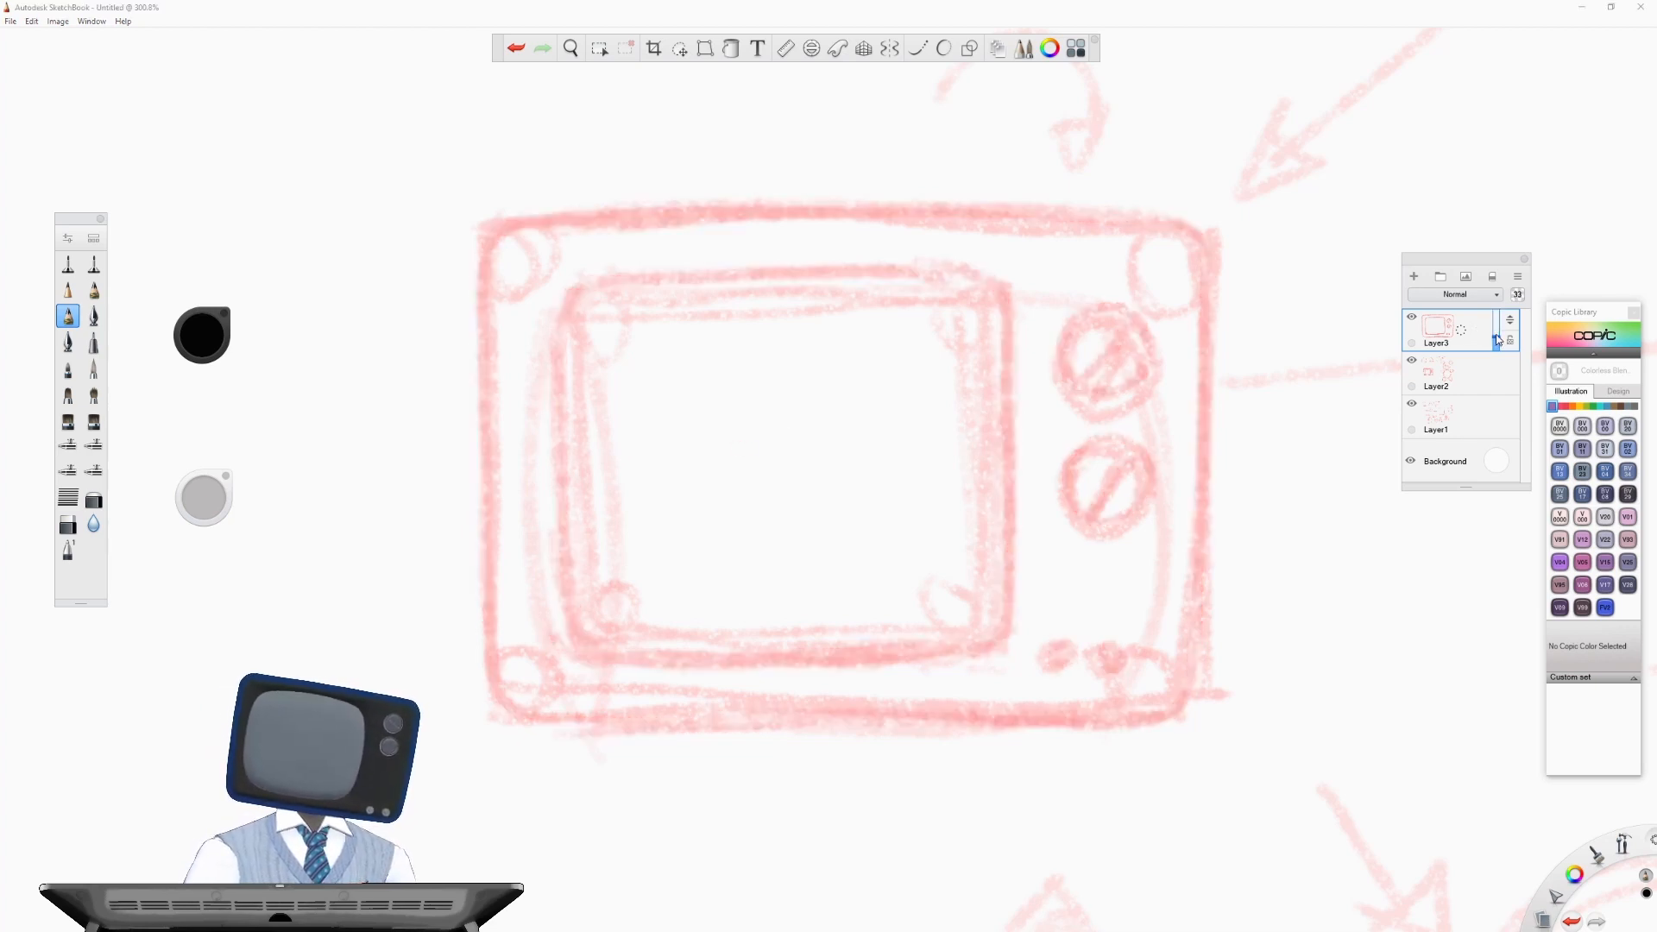
click(1411, 360)
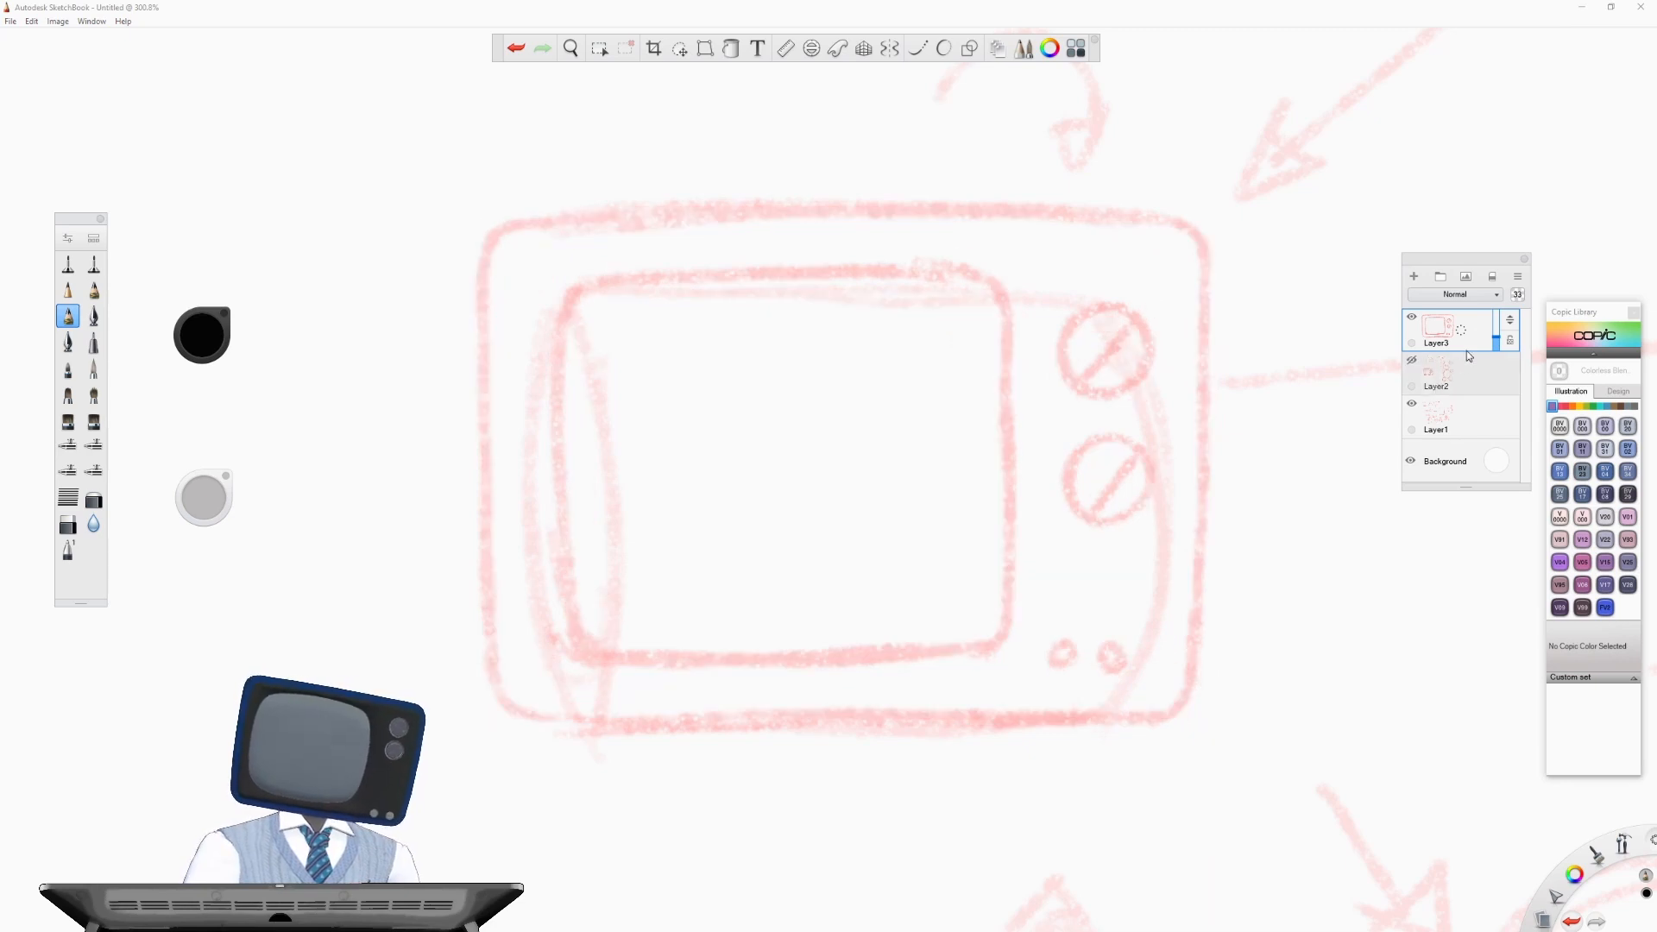
click(1413, 403)
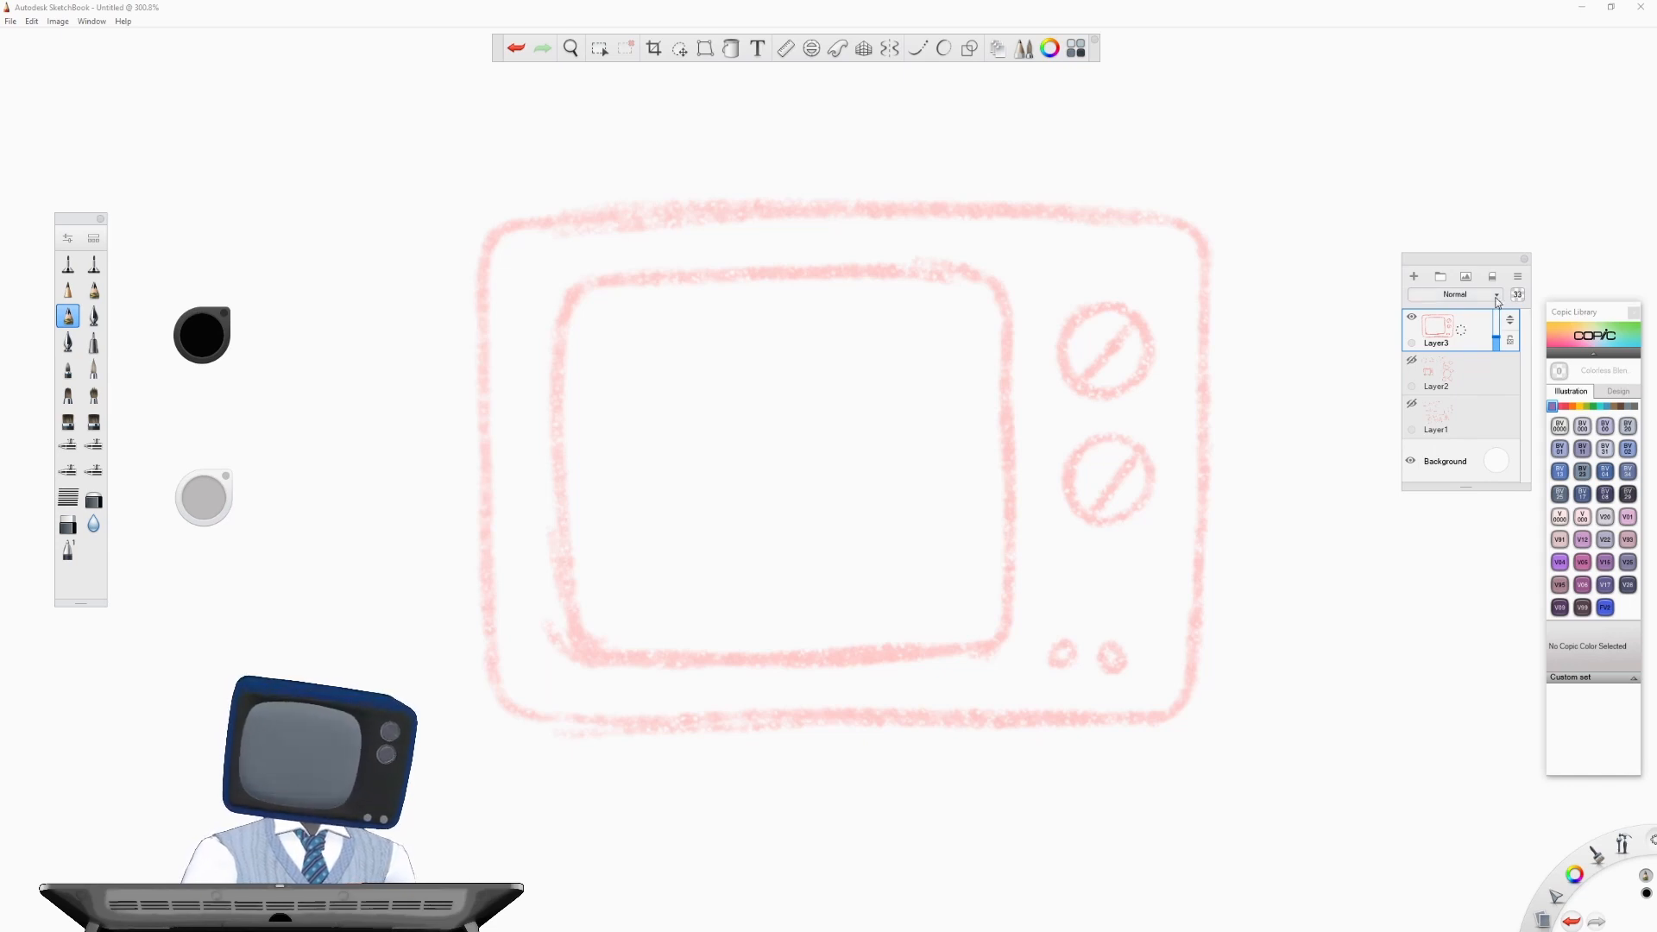
drag(1454, 331, 1456, 294)
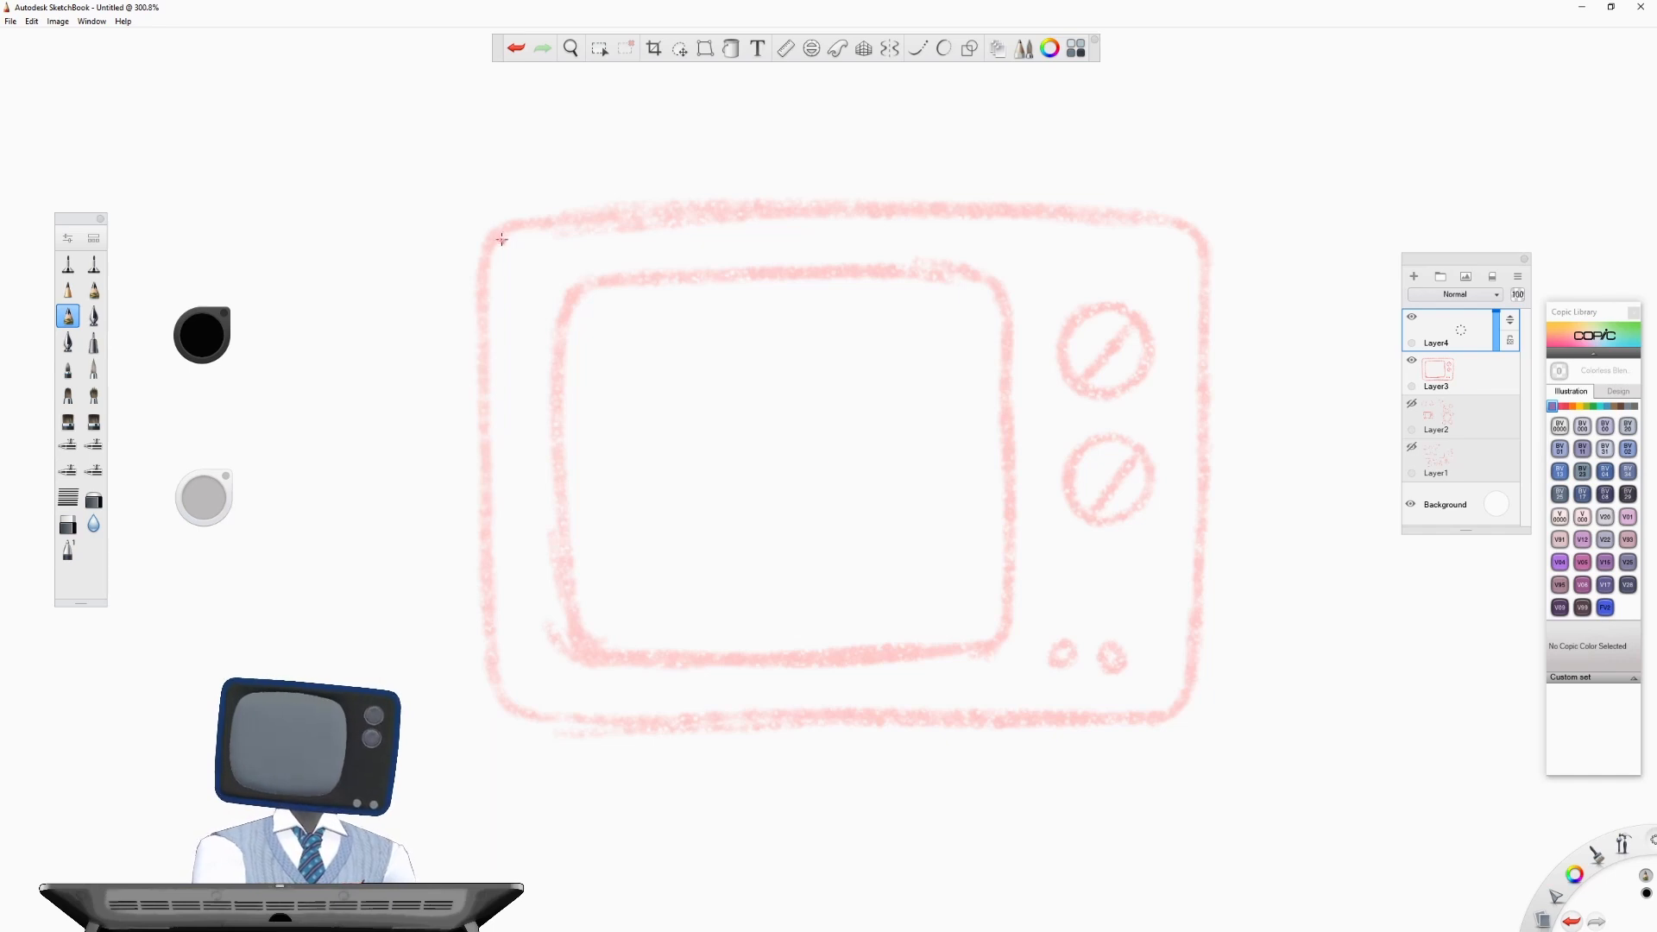
- Trace a cleaner rounded outline of the TV case on Layer4 over the faded sketch
mouse_move(495, 231)
mouse_down()
mouse_move(489, 635)
mouse_move(495, 679)
mouse_move(544, 713)
mouse_up()
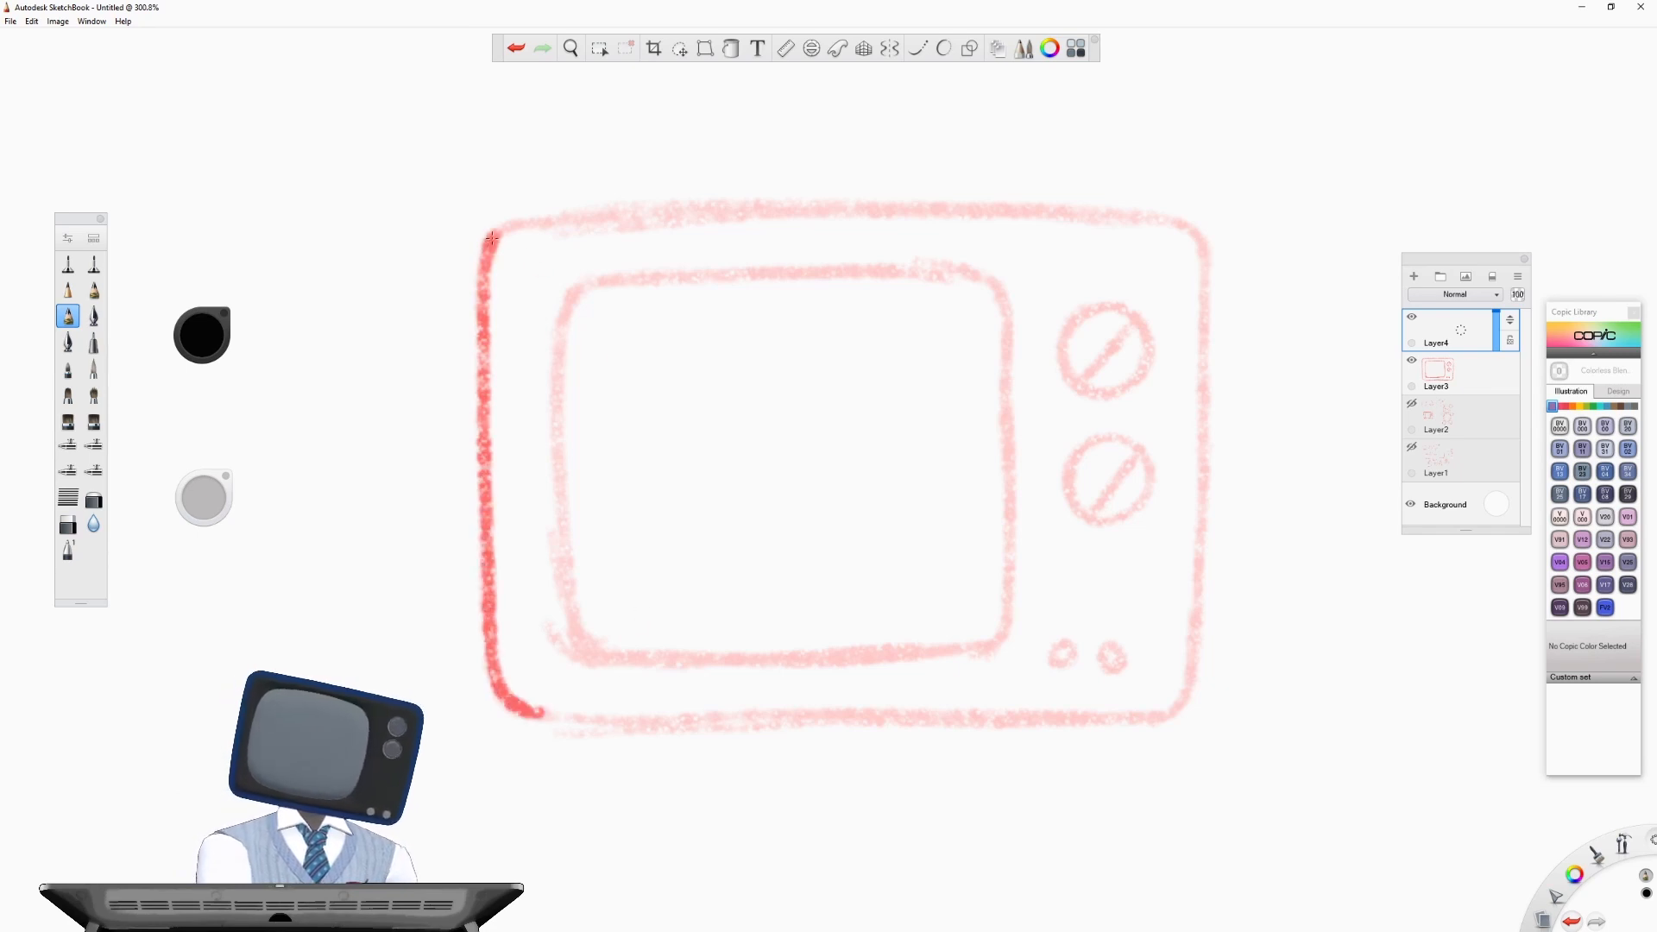
mouse_move(492, 237)
mouse_down()
mouse_move(910, 218)
mouse_move(1135, 230)
mouse_move(1207, 257)
mouse_move(1199, 243)
mouse_move(1172, 715)
mouse_up()
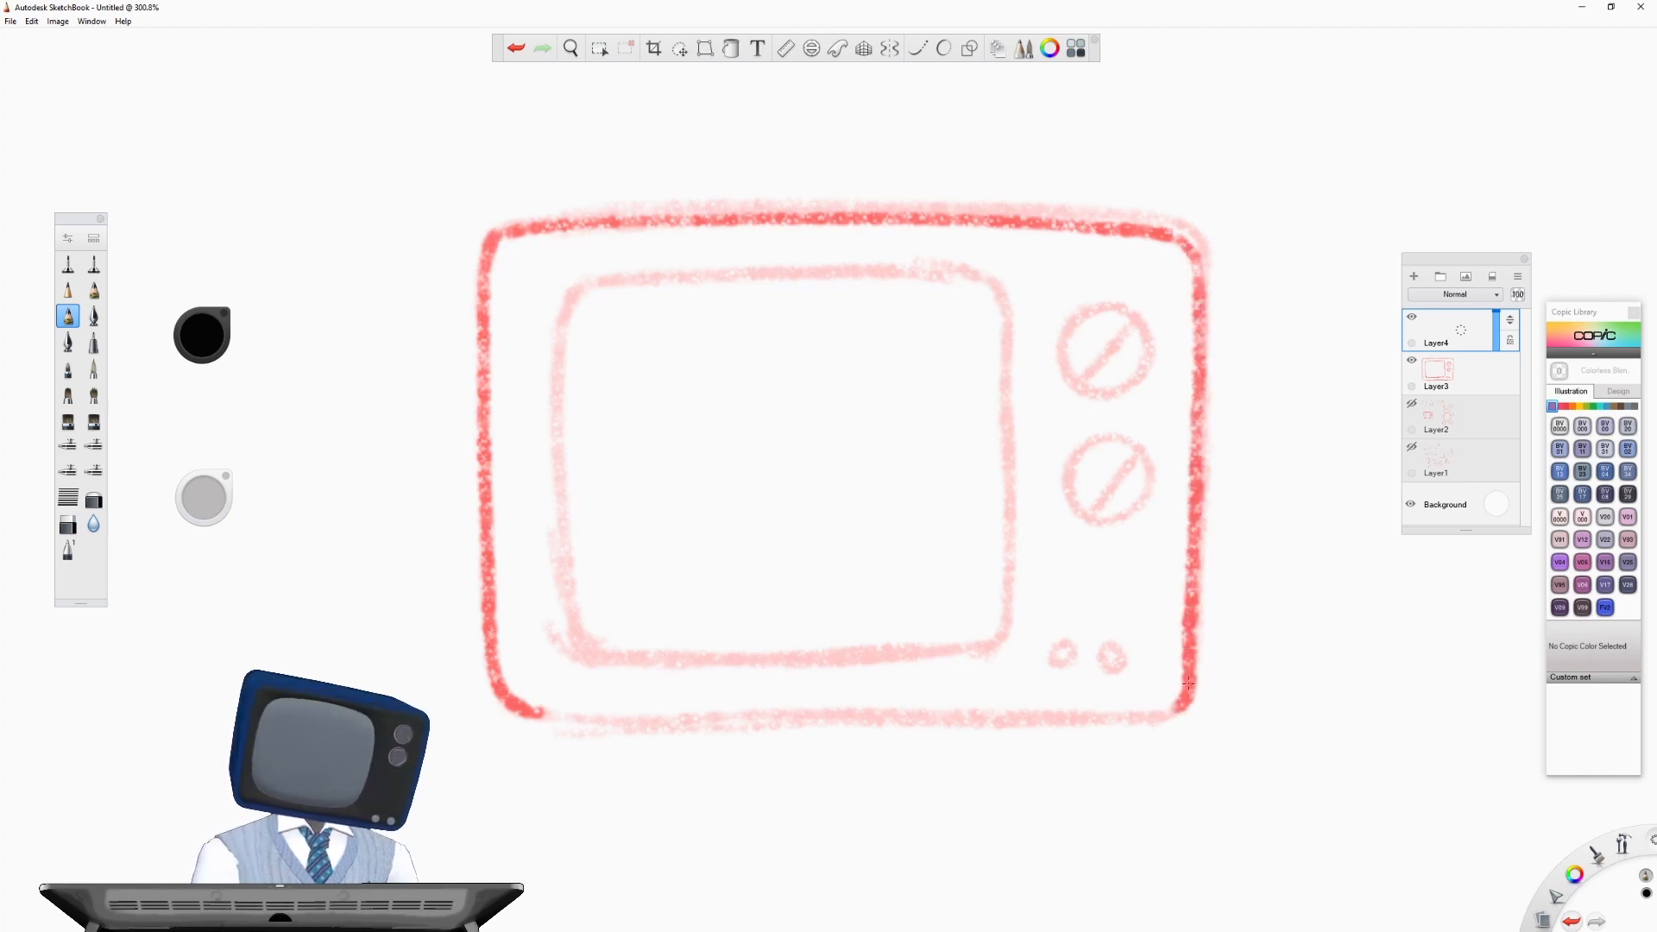
mouse_move(528, 714)
mouse_down()
mouse_move(1098, 726)
mouse_move(1190, 680)
mouse_up()
- Retrace the two small buttons and both slotted knobs on Layer4
drag(1062, 648, 1113, 648)
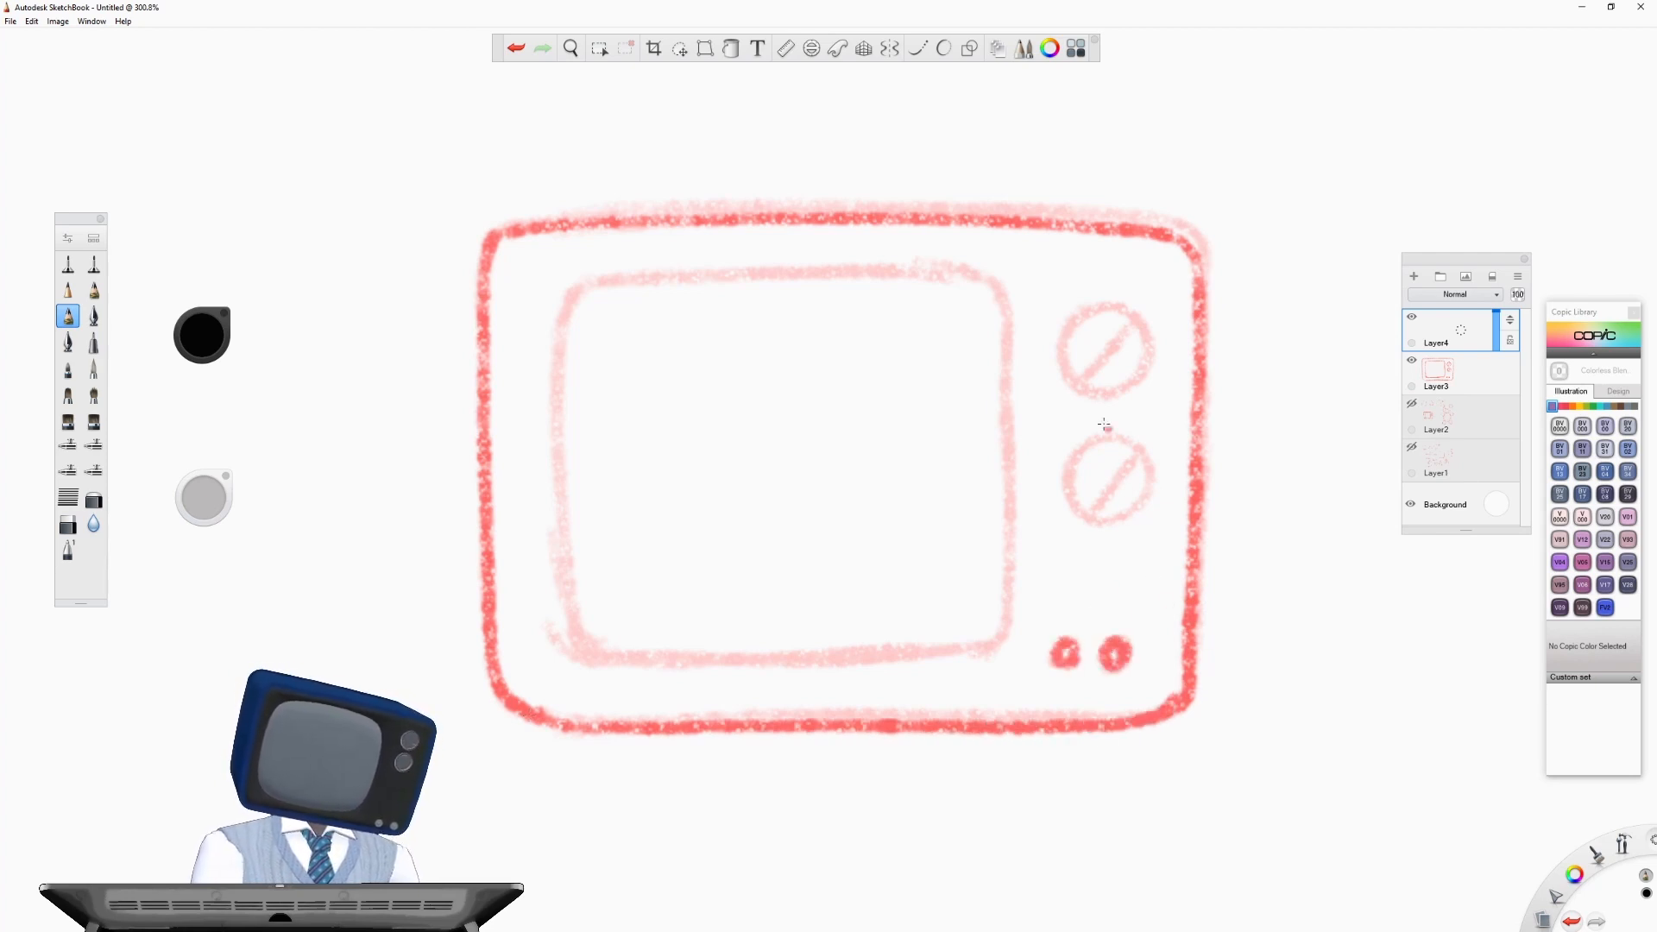
mouse_move(1101, 429)
mouse_down()
mouse_move(1069, 494)
mouse_move(1092, 519)
mouse_move(1125, 513)
mouse_move(1148, 478)
mouse_move(1140, 450)
mouse_move(1092, 440)
mouse_move(1085, 510)
mouse_up()
mouse_move(1109, 302)
mouse_down()
mouse_move(1062, 344)
mouse_move(1130, 387)
mouse_move(1149, 332)
mouse_move(1107, 302)
mouse_move(1084, 380)
mouse_up()
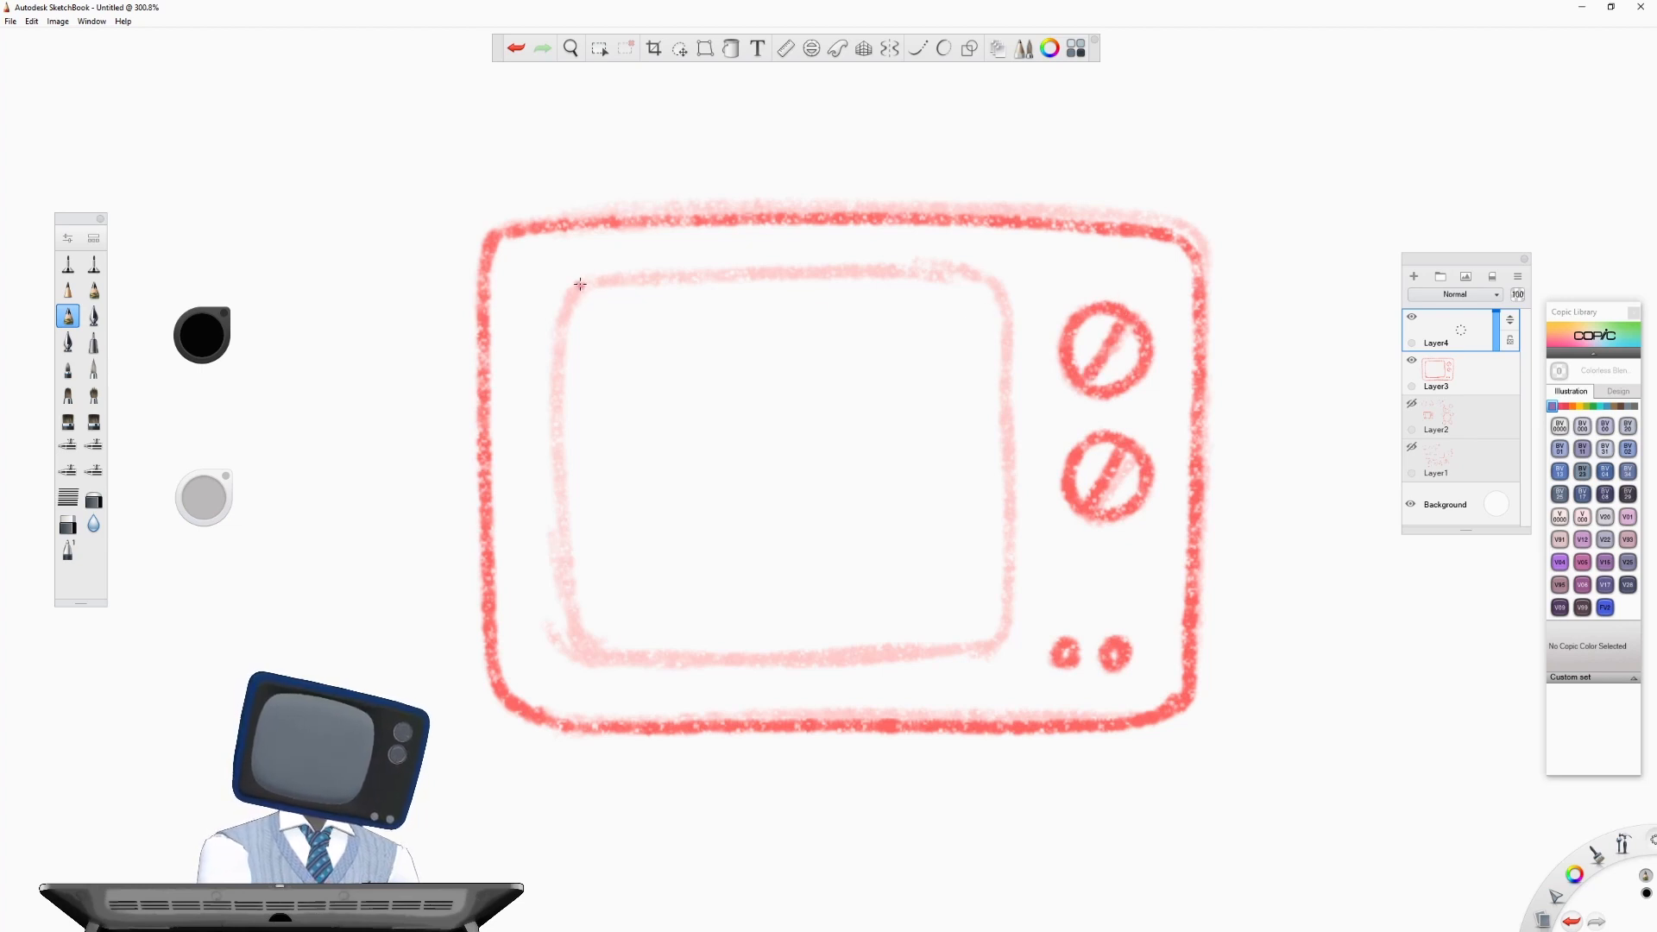
- Trace the rounded TV screen outline on Layer4 over its faded version
mouse_move(577, 285)
mouse_down()
mouse_move(557, 316)
mouse_move(550, 488)
mouse_move(558, 591)
mouse_move(597, 662)
mouse_up()
mouse_move(992, 282)
mouse_down()
mouse_move(1008, 621)
mouse_move(983, 643)
mouse_move(870, 657)
mouse_move(583, 661)
mouse_up()
mouse_move(995, 285)
mouse_down()
mouse_move(884, 267)
mouse_move(557, 295)
mouse_up()
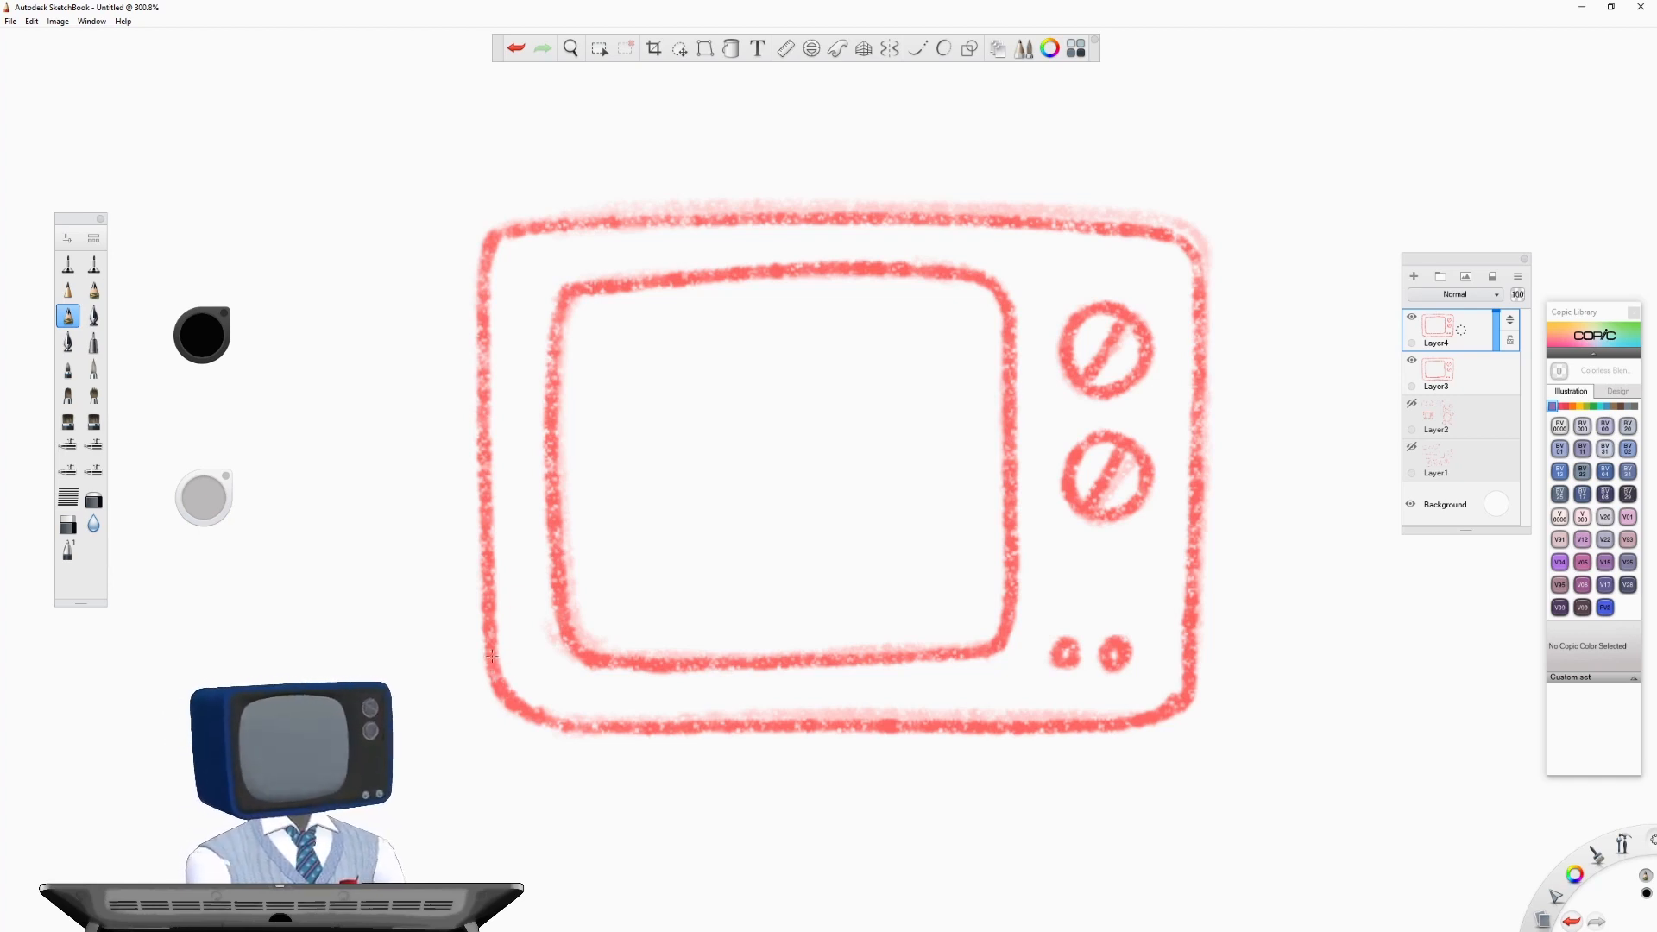
- Draw arrows pointing at the TV case's lower-left and upper-right rounded corners
mouse_move(461, 739)
mouse_down()
mouse_move(489, 770)
mouse_move(446, 798)
mouse_up()
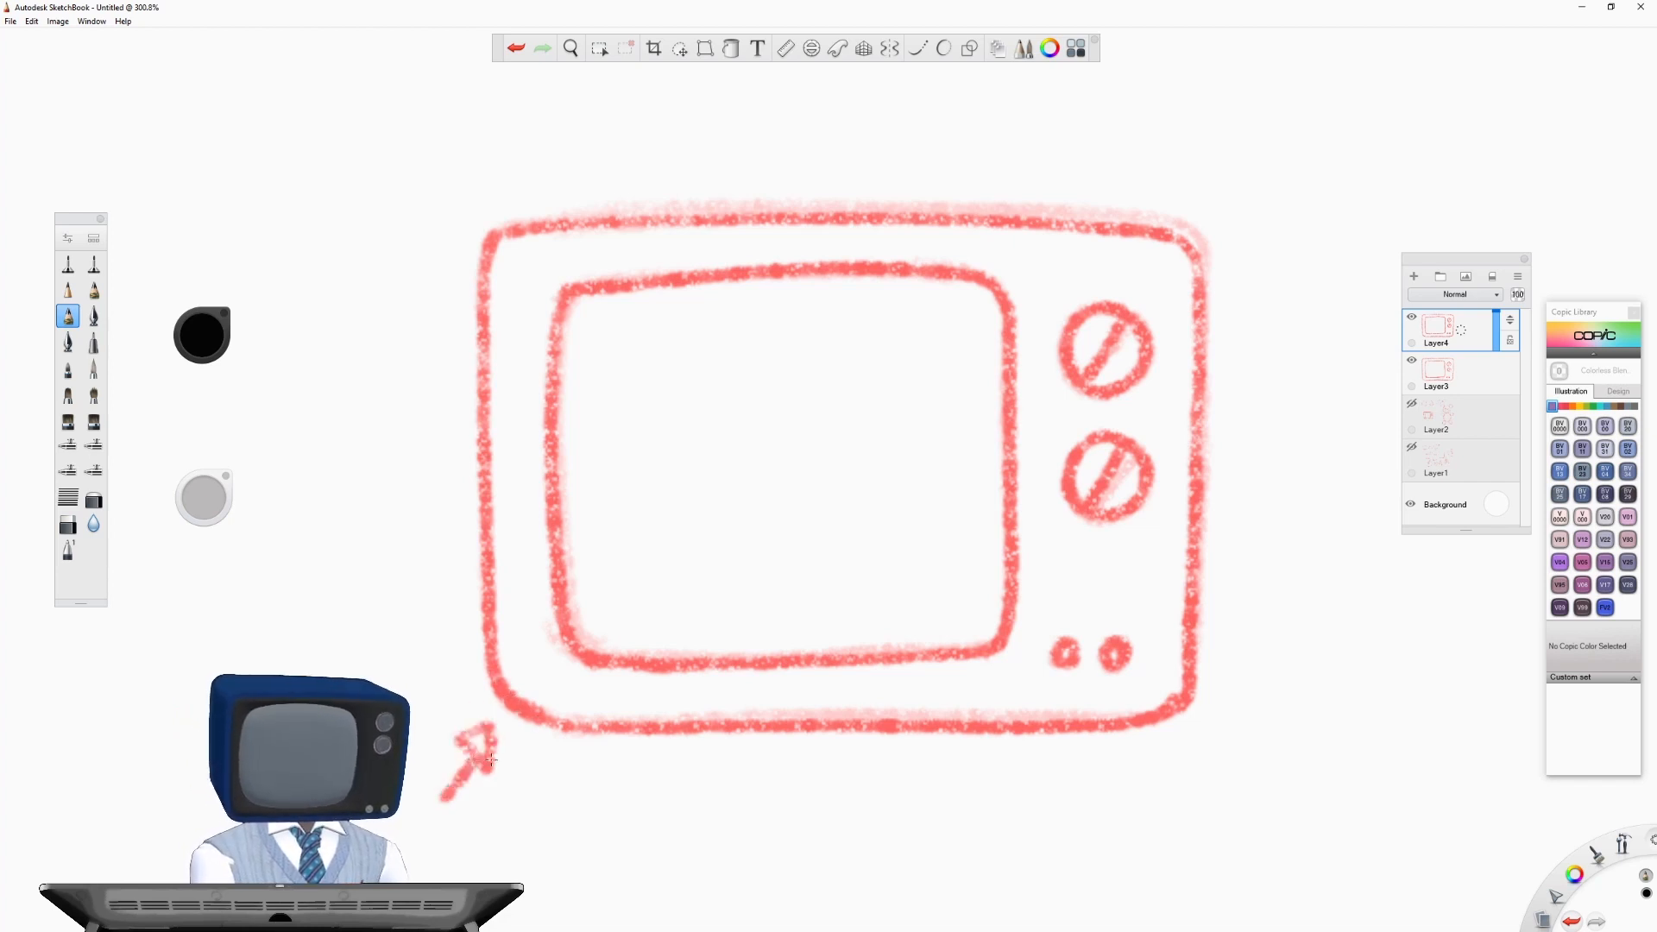
mouse_move(1208, 187)
mouse_down()
mouse_move(1206, 224)
mouse_move(1238, 217)
mouse_move(1299, 114)
mouse_up()
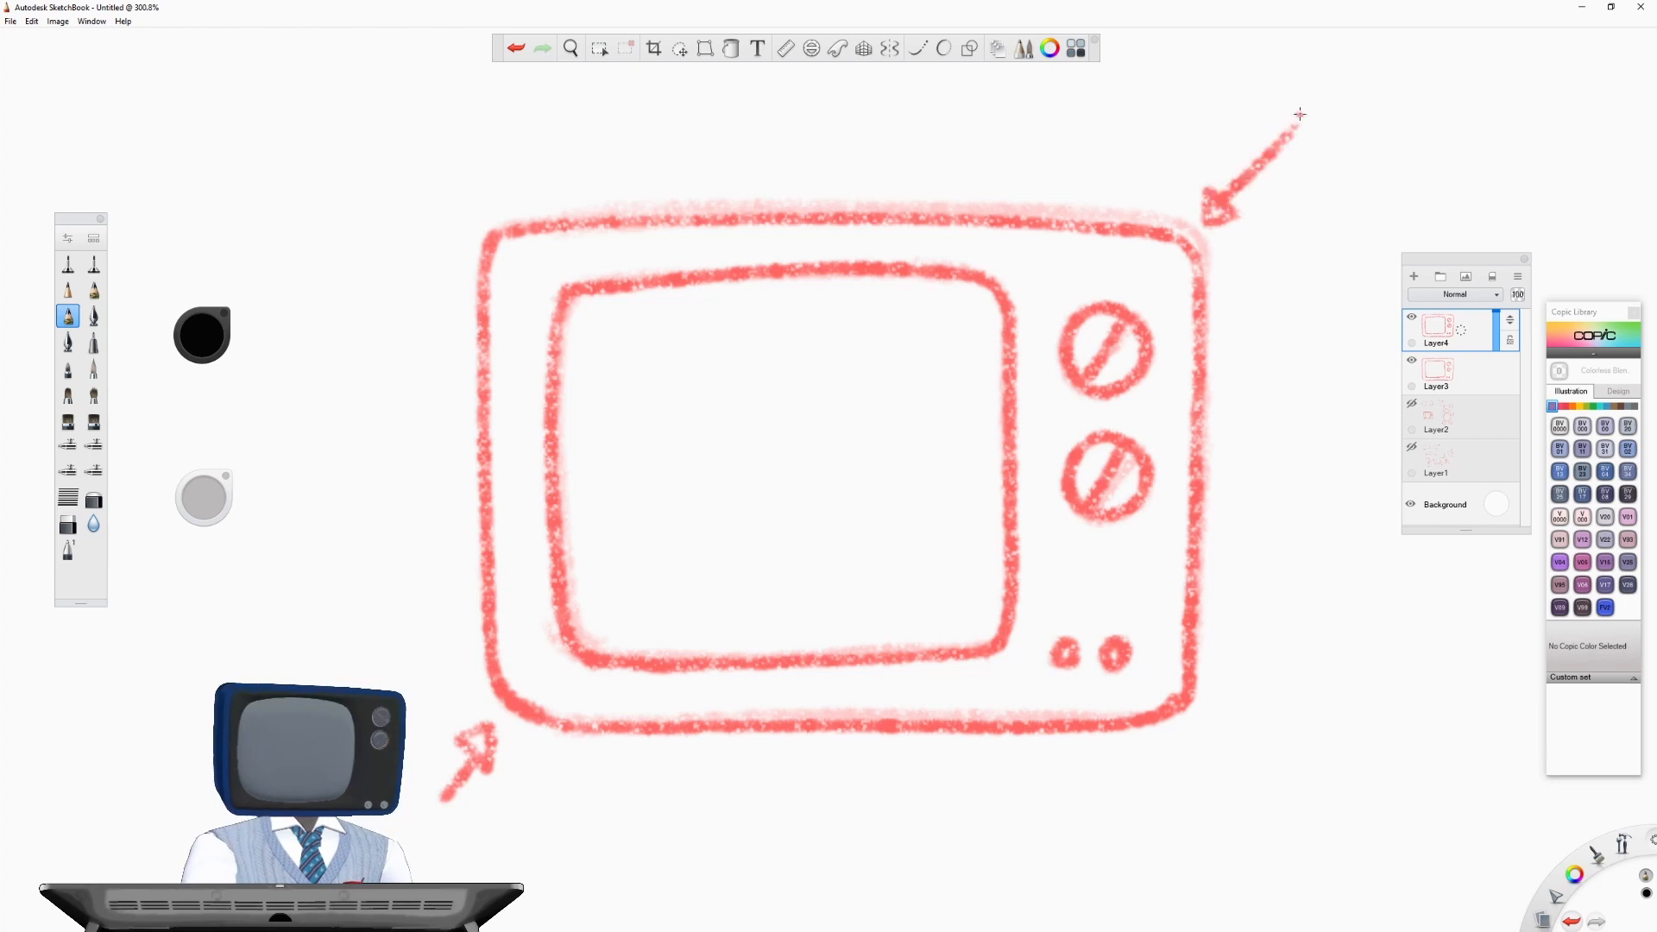